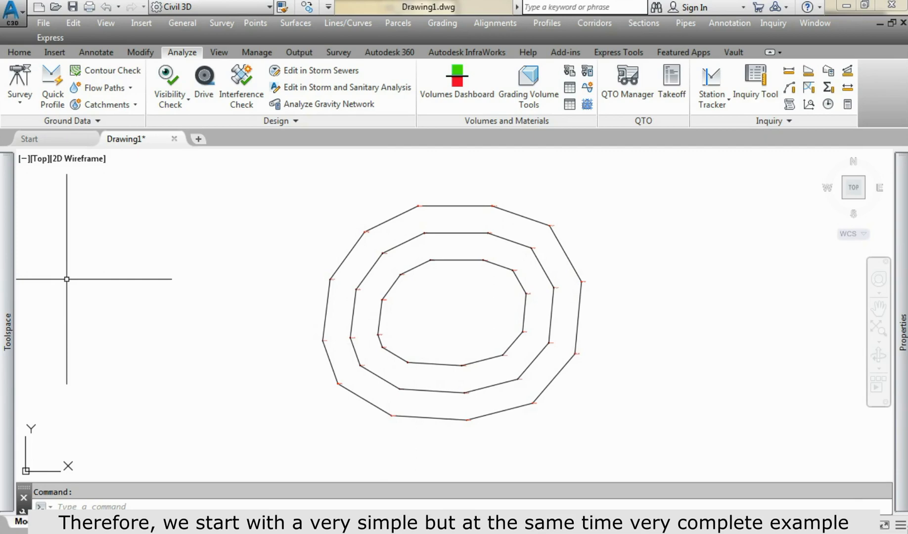
Review the Z points group's include criteria and point list, and inspect the point elevation labels in the drawing.
mouse_move(7, 277)
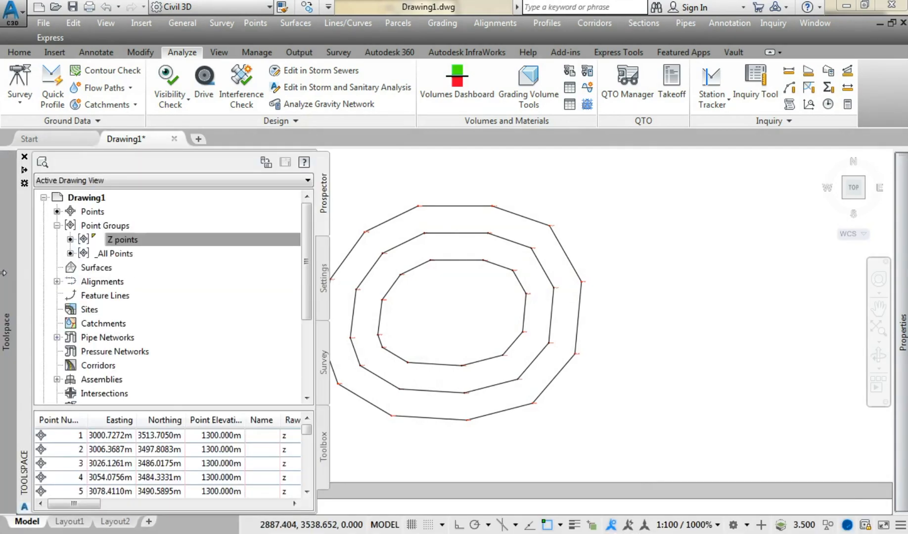
left_click(96, 239)
right_click(109, 241)
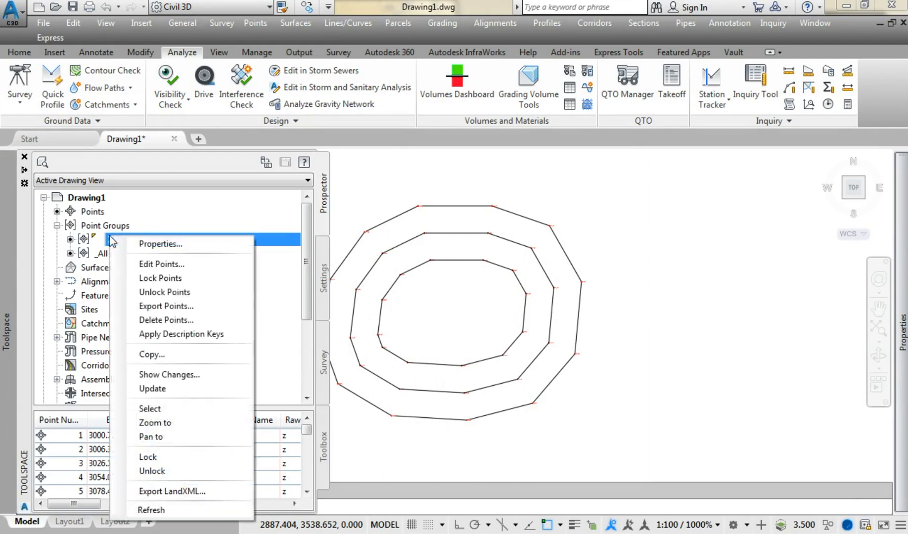
left_click(116, 242)
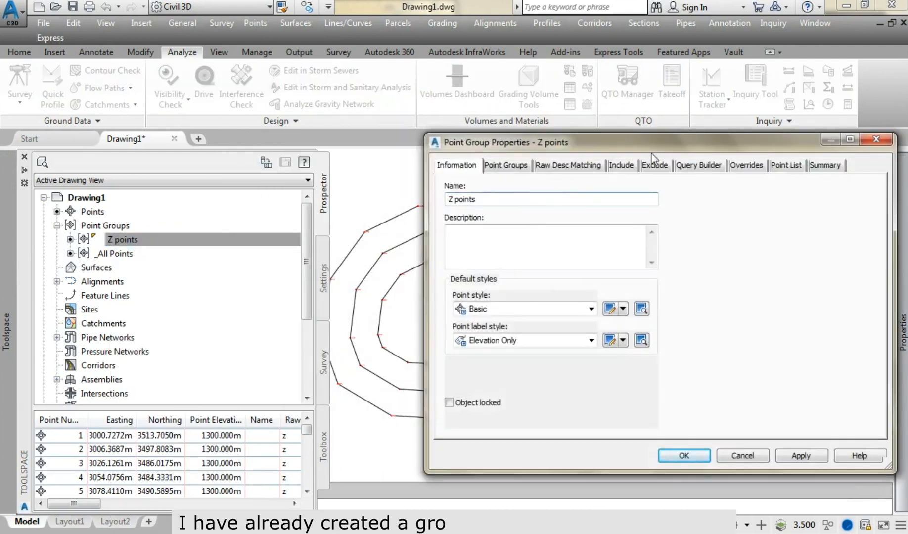
left_click(621, 166)
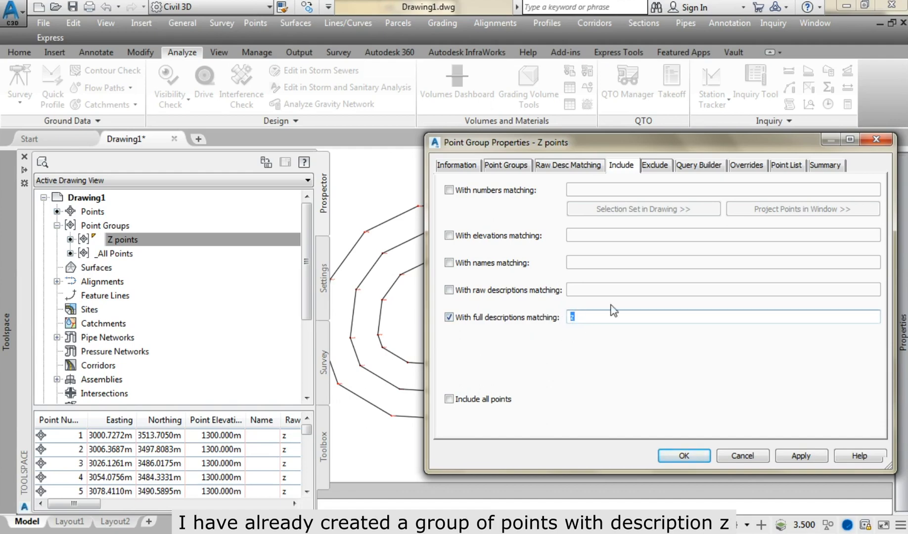
left_click(785, 166)
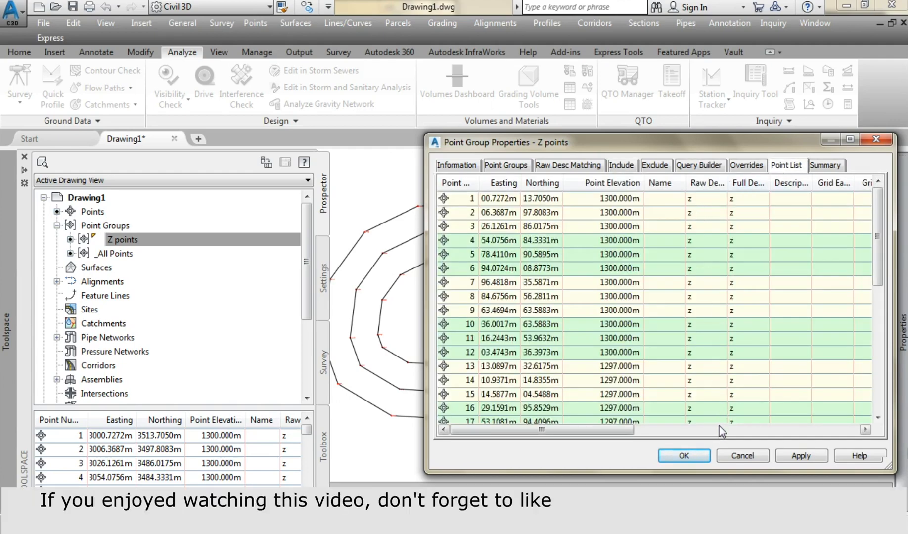
left_click(703, 448)
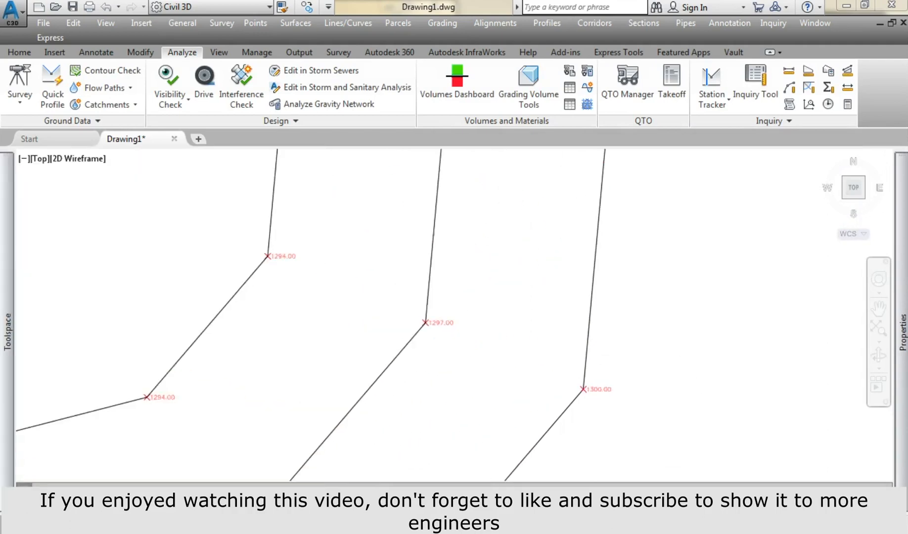
scroll(586, 392, "up", 3)
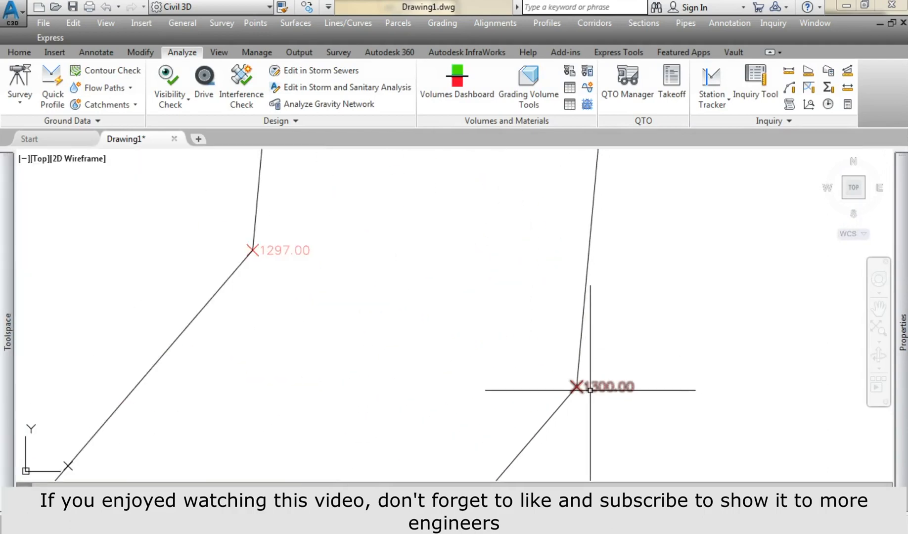
mouse_move(590, 391)
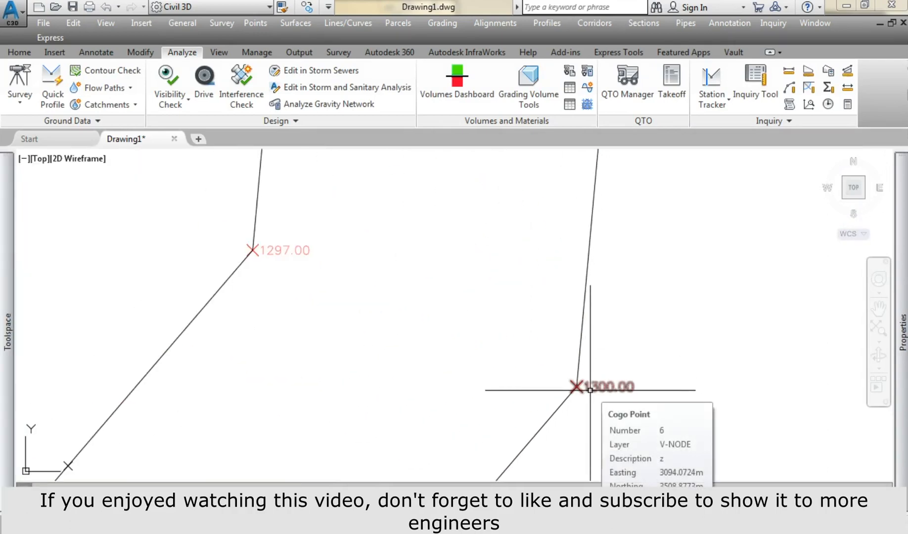
scroll(590, 390, "down", 6)
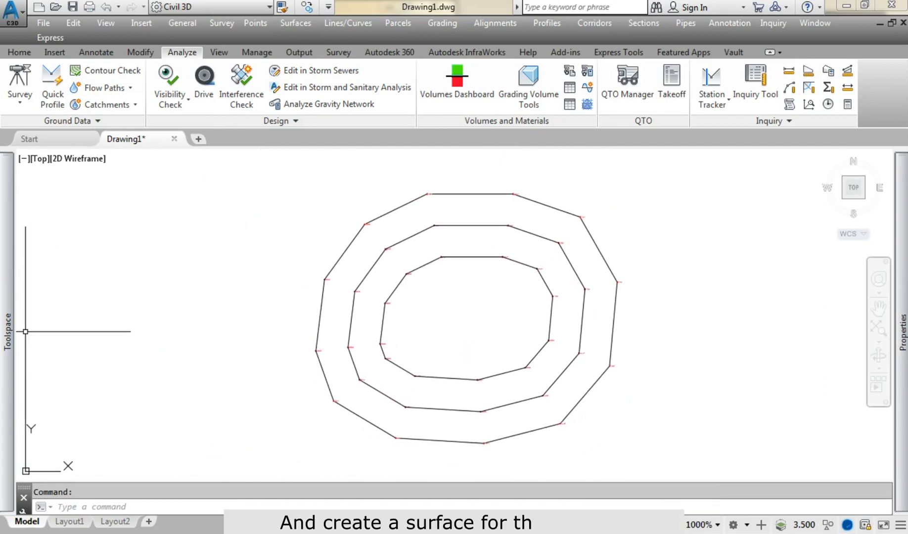
Create a TIN surface named Z SURFACE.
mouse_move(8, 326)
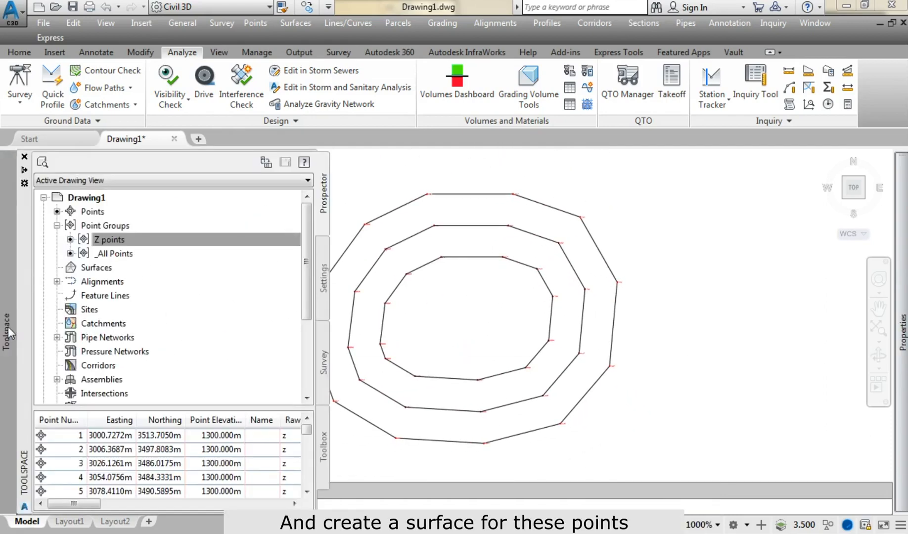
right_click(86, 268)
left_click(114, 278)
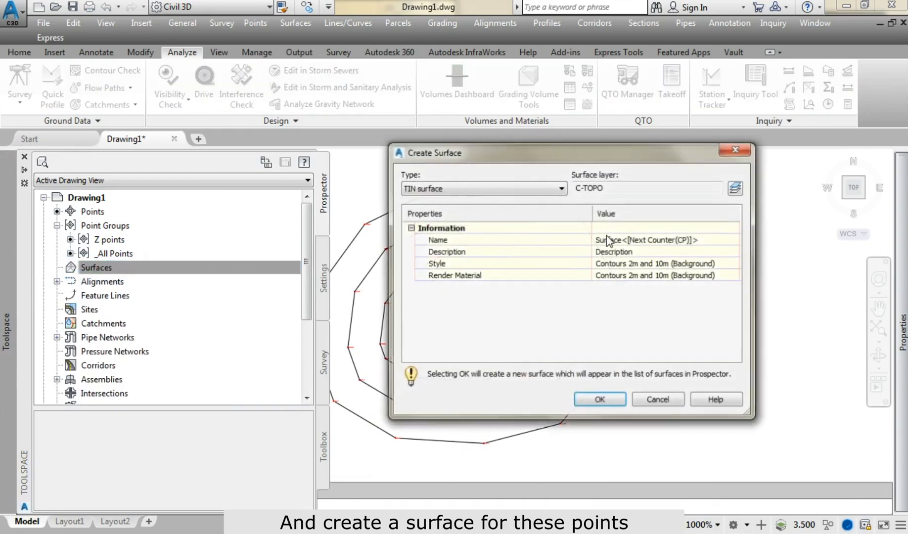
left_click(608, 240)
type("Z")
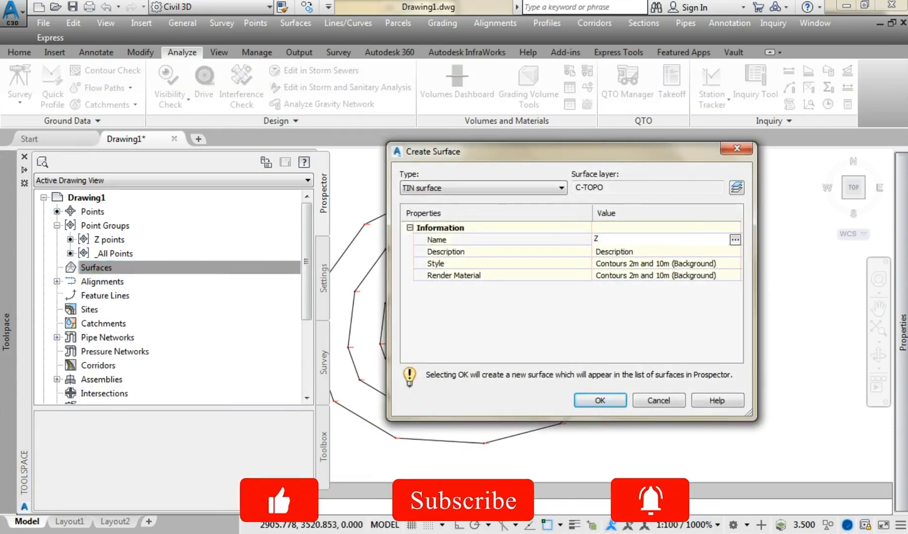
type(" SURFACE")
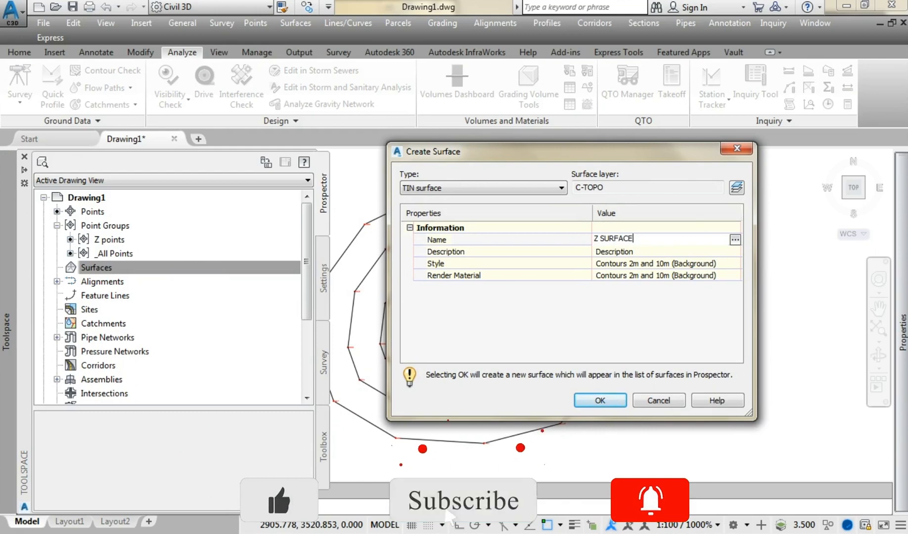
left_click(600, 401)
Add the Z points point group to the definition of Z SURFACE.
left_click(71, 281)
left_click(84, 323)
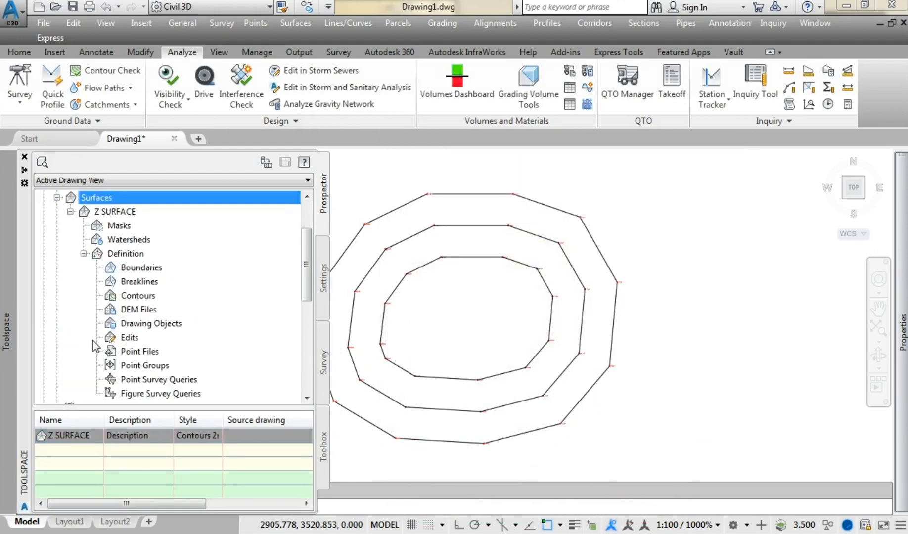
left_click(143, 365)
right_click(141, 366)
left_click(168, 368)
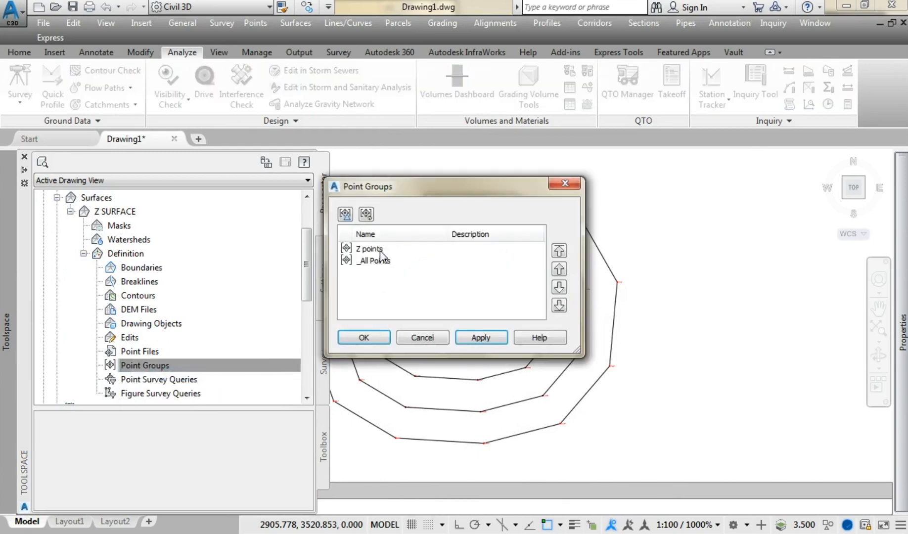
left_click(369, 338)
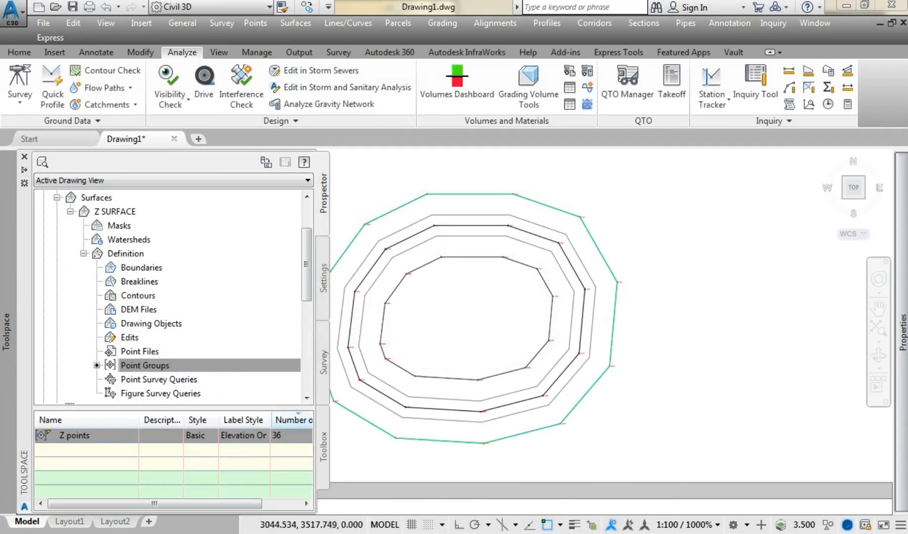
Inspect Z SURFACE in 3D with the Object Viewer and clear the selection.
left_click(412, 329)
left_click(412, 335)
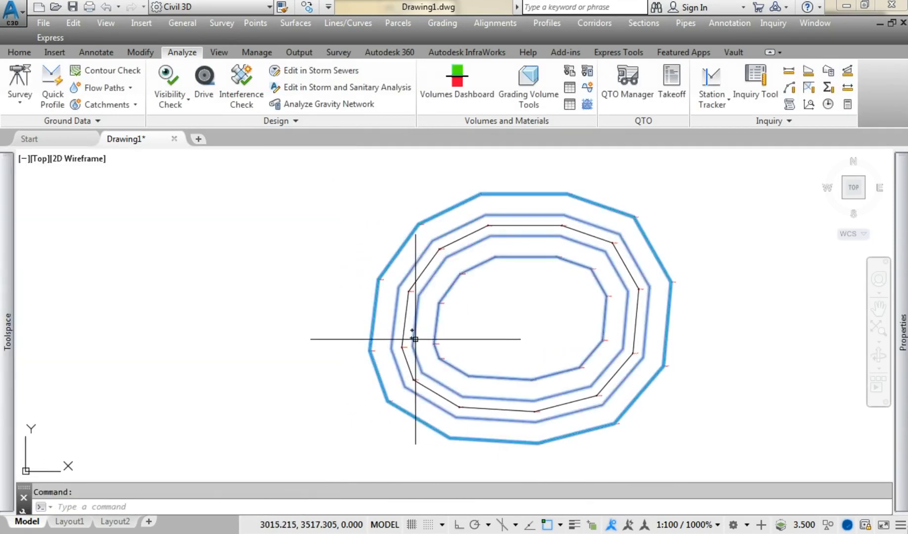
right_click(334, 304)
left_click(366, 492)
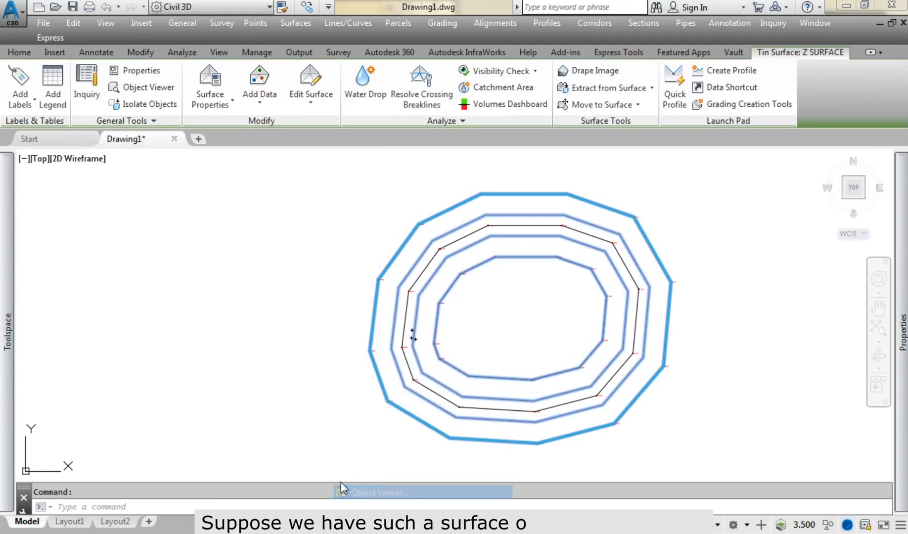
mouse_move(403, 395)
left_mouse_down()
mouse_move(264, 297)
mouse_move(491, 296)
mouse_move(509, 239)
mouse_move(596, 320)
mouse_move(539, 310)
left_mouse_up()
key("Escape")
key("Escape")
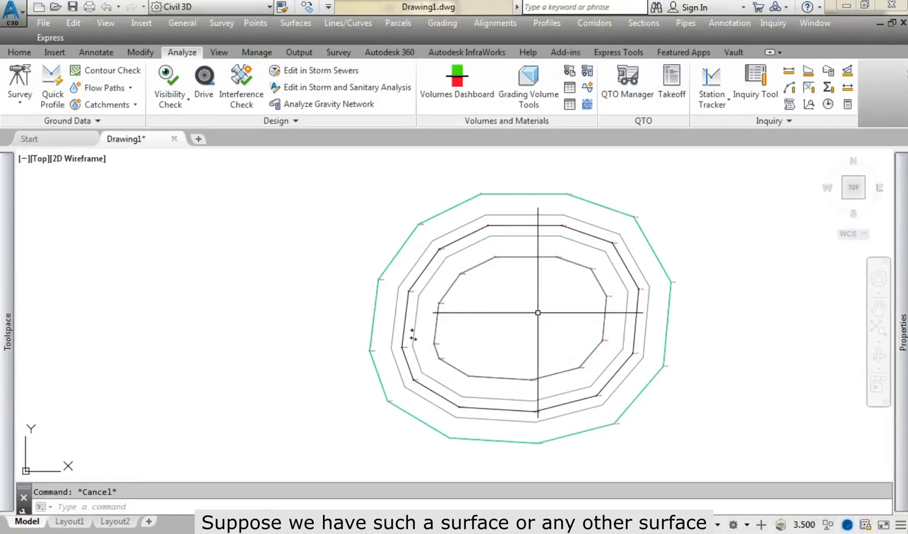
Draw a rectangle with an area of about 9,321 square metres enclosing the whole surface.
scroll(465, 319, "down", 2)
scroll(638, 376, "up", 2)
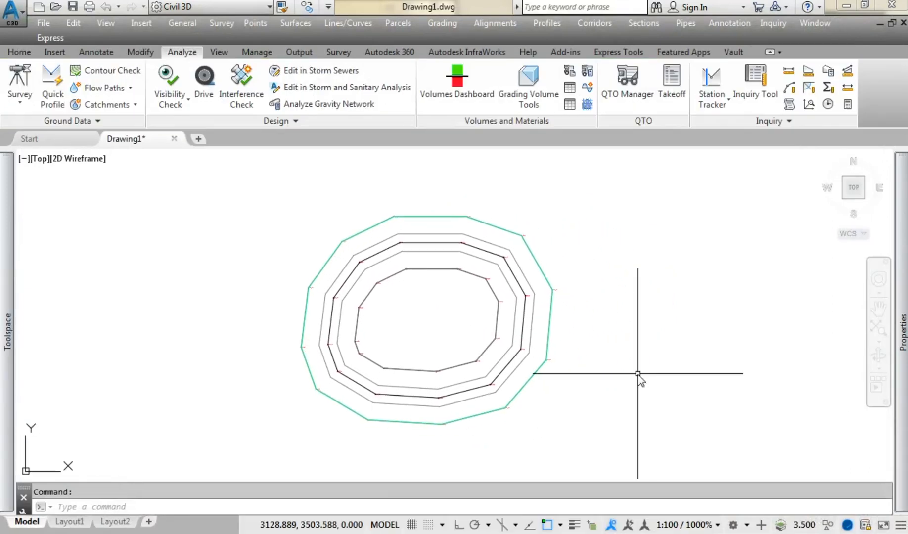
key("Return")
left_click(281, 210)
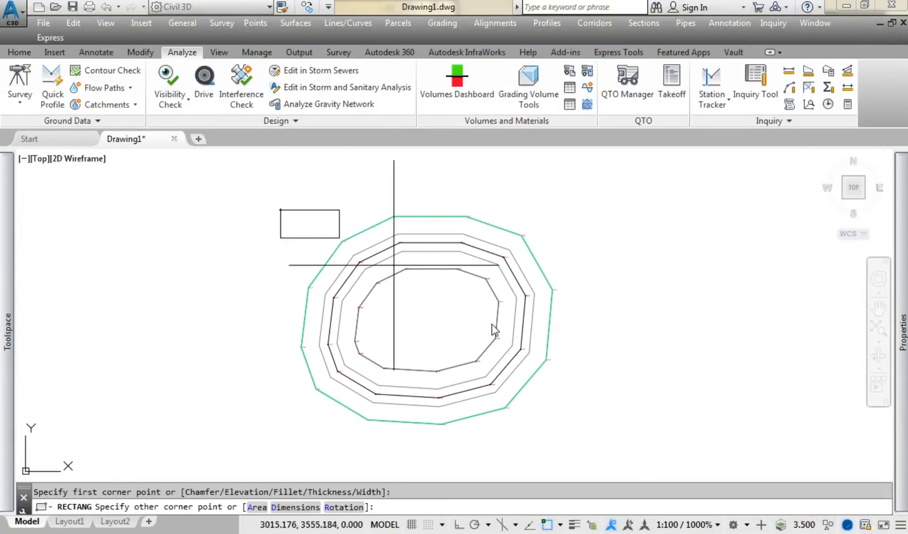
left_click(567, 434)
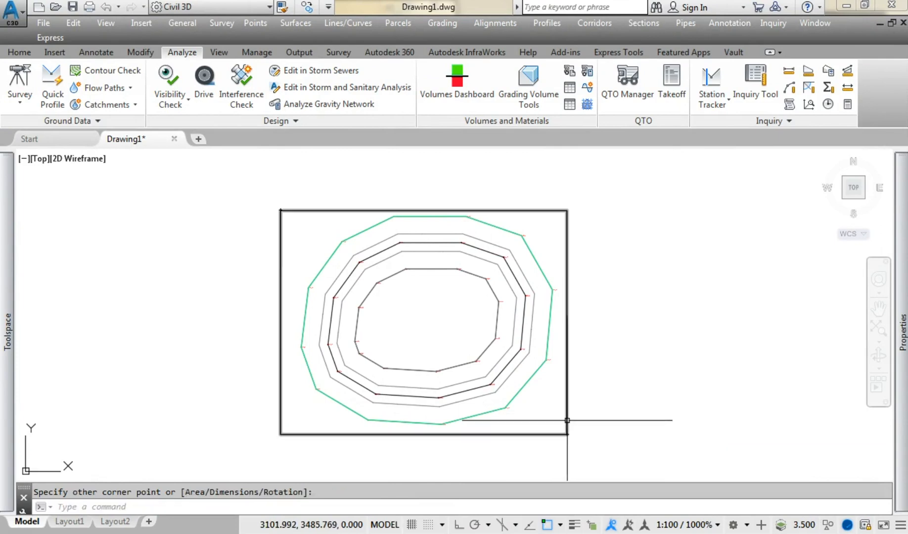
Set the elevation of the rectangle around the surface to 1300.
left_click(567, 421)
key("ctrl+1")
left_click(740, 445)
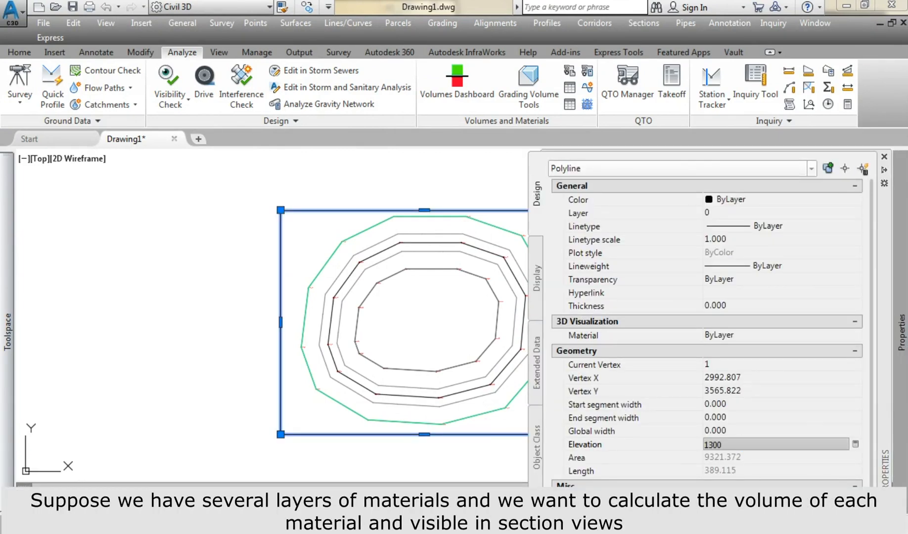
key("Return")
Examine the elevation labels of the points along the surface's outer edge next to the rectangle, and clear the selection.
scroll(424, 379, "up", 5)
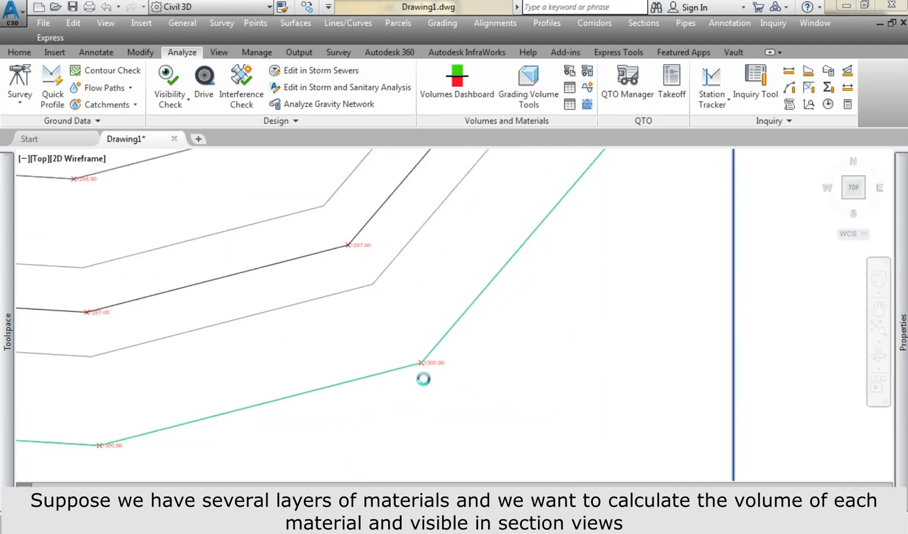
scroll(423, 379, "up", 2)
scroll(430, 395, "down", 4)
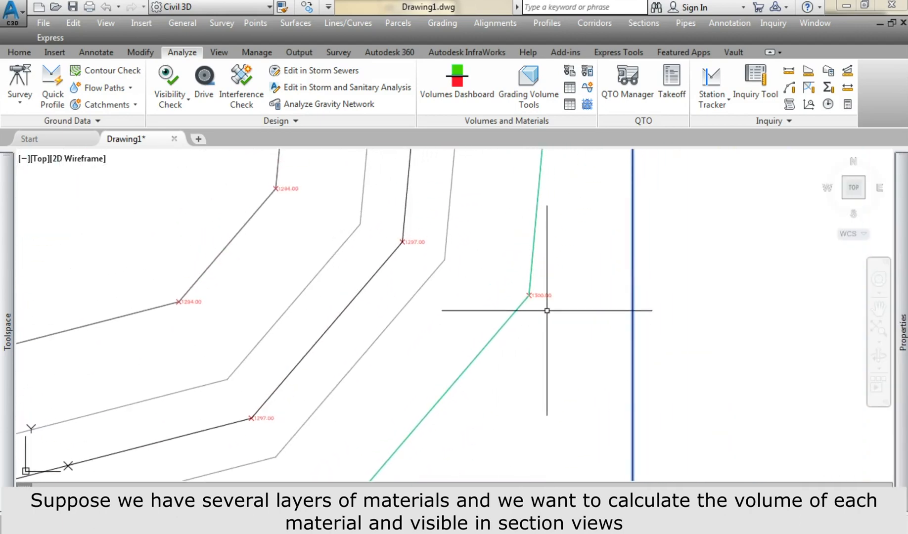
scroll(547, 311, "up", 2)
middle_click_drag(532, 308, 553, 391)
scroll(493, 347, "down", 1)
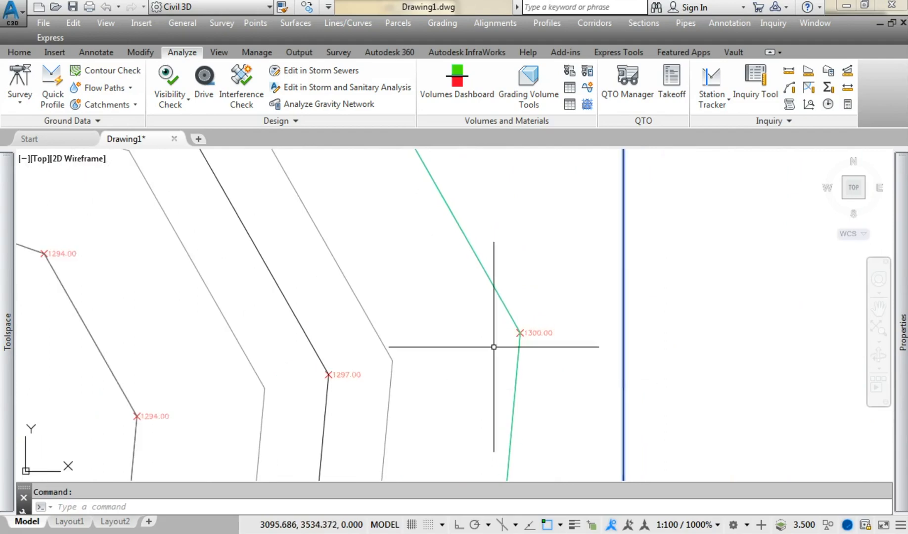
mouse_move(493, 347)
middle_mouse_down()
mouse_move(472, 344)
mouse_move(391, 383)
mouse_move(671, 472)
middle_mouse_up()
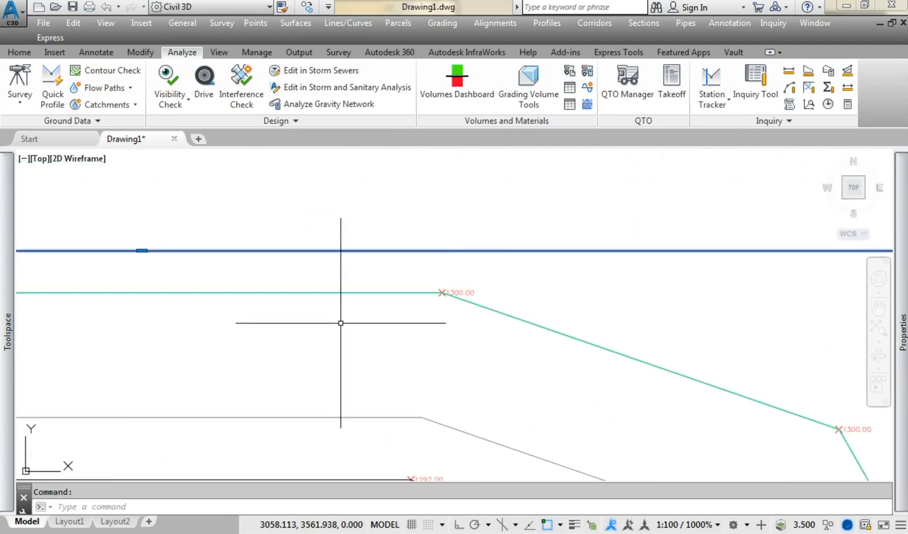
mouse_move(340, 323)
middle_mouse_down()
mouse_move(442, 314)
mouse_move(469, 281)
mouse_move(468, 289)
mouse_move(667, 272)
mouse_move(512, 166)
mouse_move(644, 153)
mouse_move(568, 158)
mouse_move(524, 245)
middle_mouse_up()
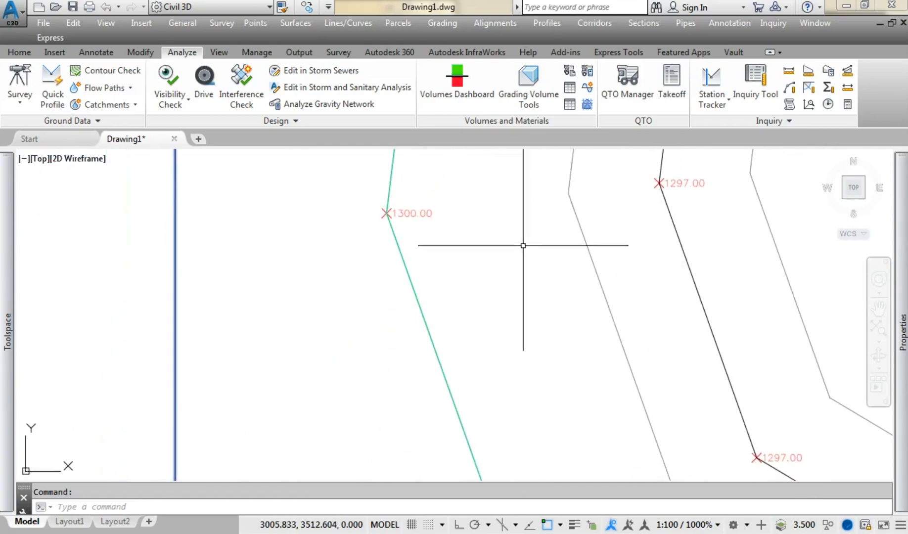
scroll(523, 246, "down", 4)
scroll(456, 235, "up", 3)
scroll(469, 252, "down", 5)
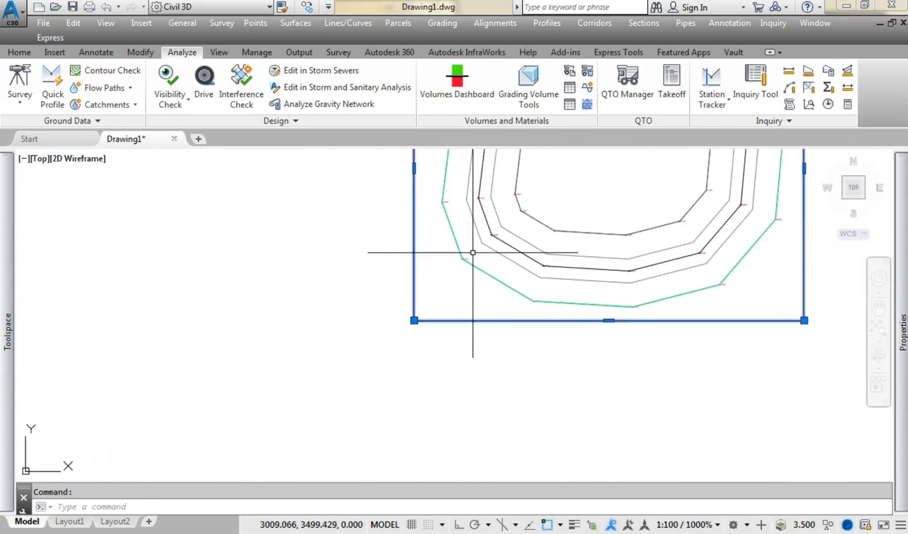
scroll(473, 253, "down", 3)
key("Escape")
Create a second TIN surface named SURFACE 1.
mouse_move(8, 296)
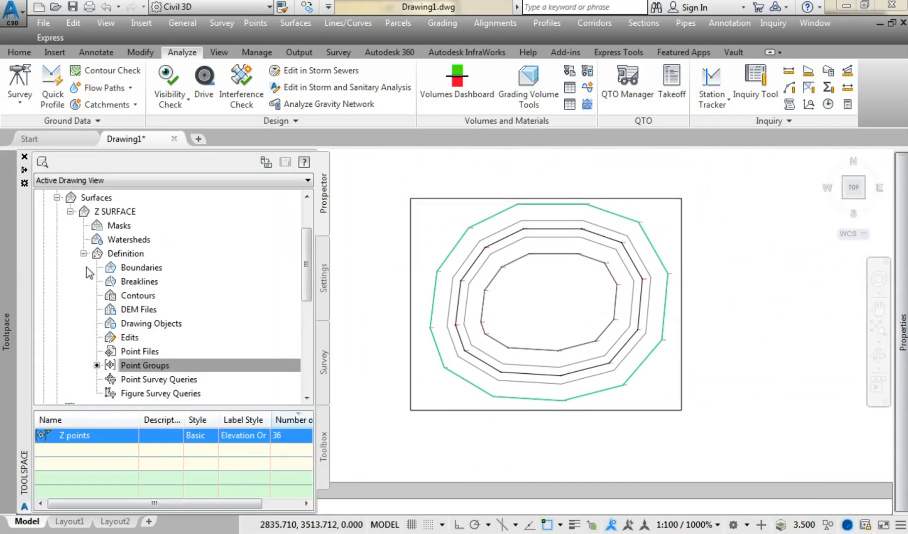
left_click(84, 254)
left_click(71, 211)
right_click(102, 198)
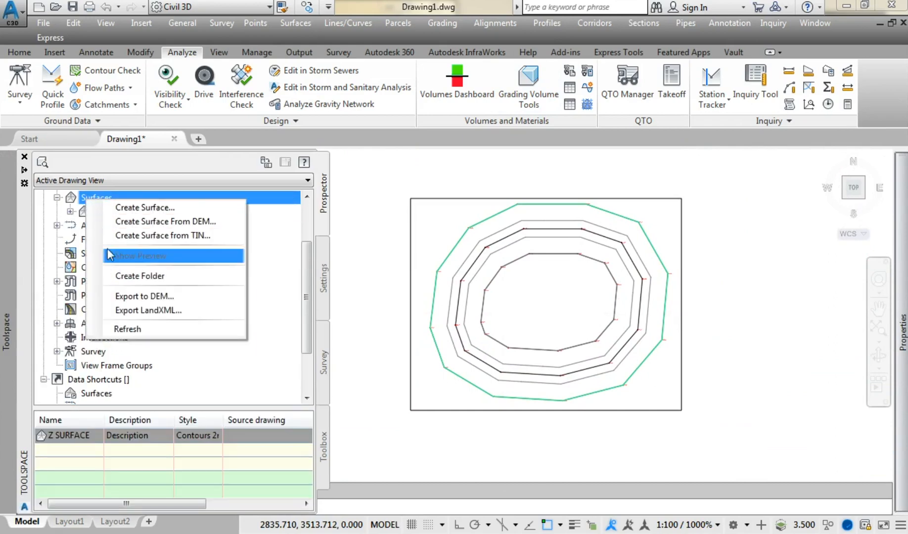
left_click(144, 207)
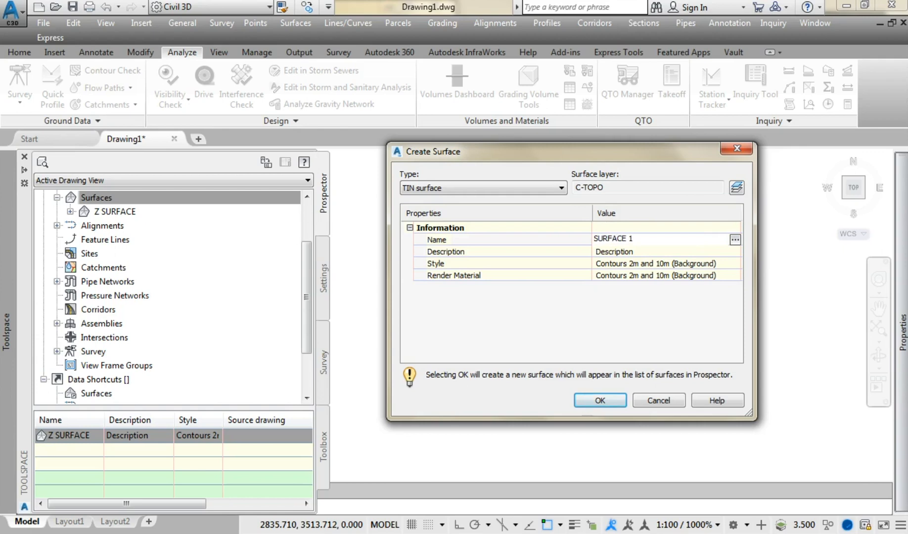
left_click(600, 400)
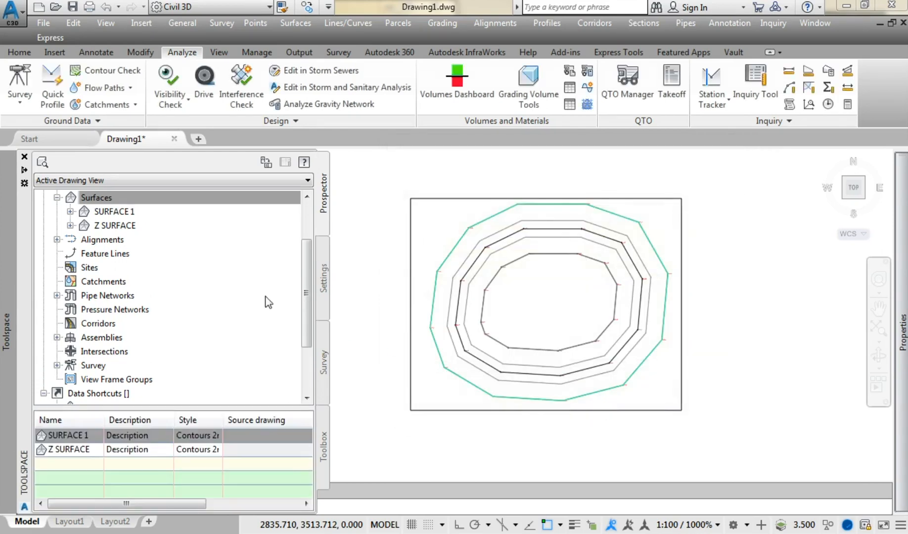
Add the rectangle around the surface to SURFACE 1 as contour data with the description 01.
left_click(71, 211)
left_click(84, 253)
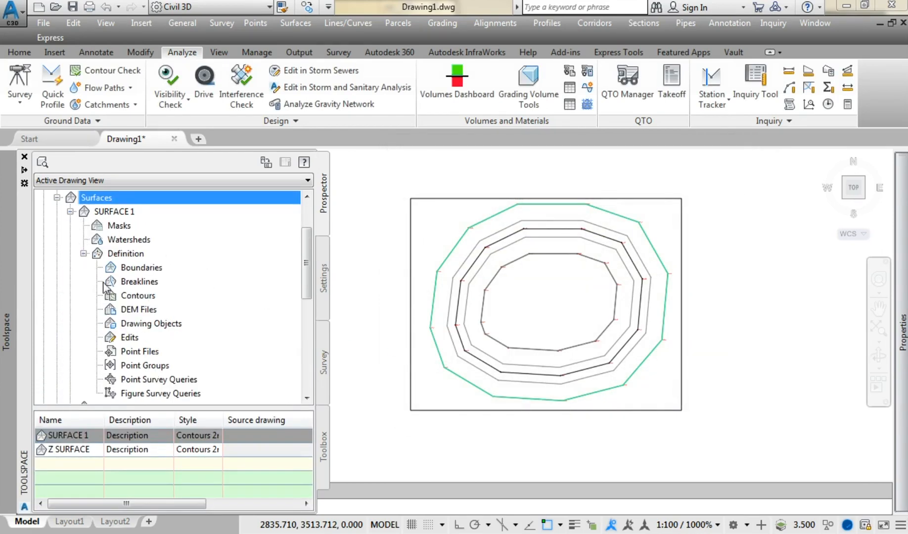
right_click(141, 297)
left_click(178, 303)
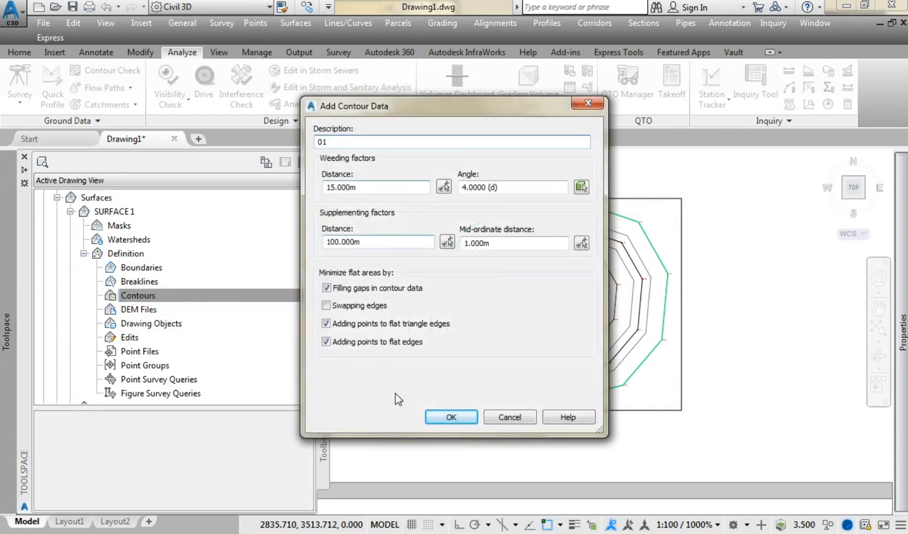
left_click(451, 417)
left_click(488, 409)
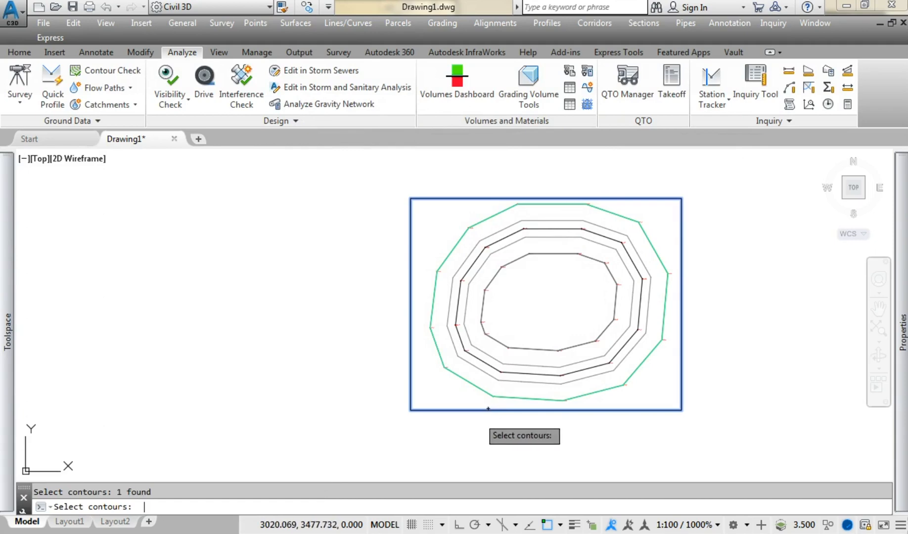
key("Return")
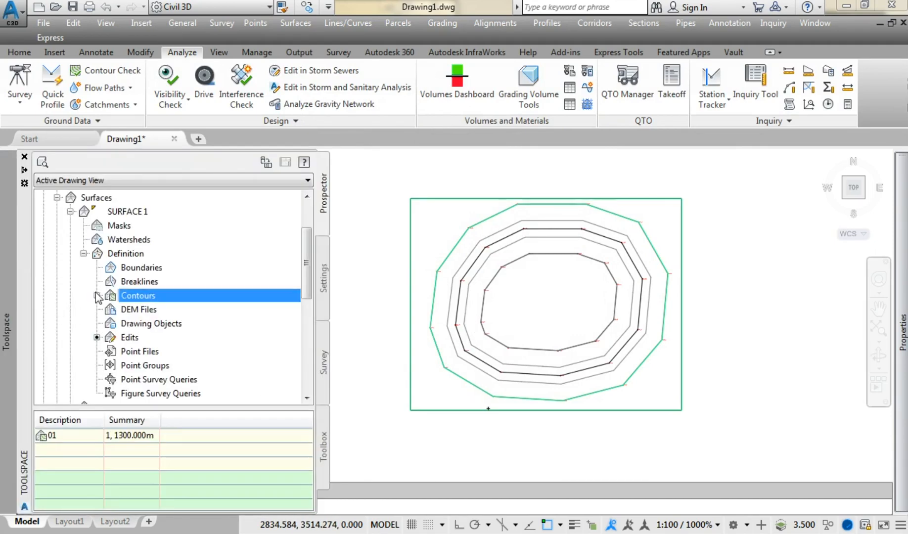
left_click(83, 253)
left_click(71, 211)
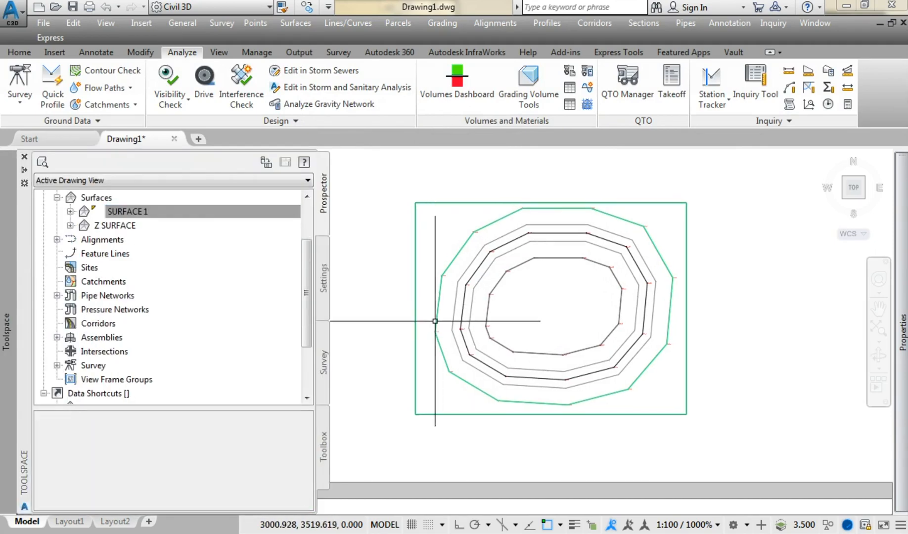
Copy SURFACE 1 straight down with a displacement of 0,0,-2.
key("Return")
key("Escape")
left_click(416, 332)
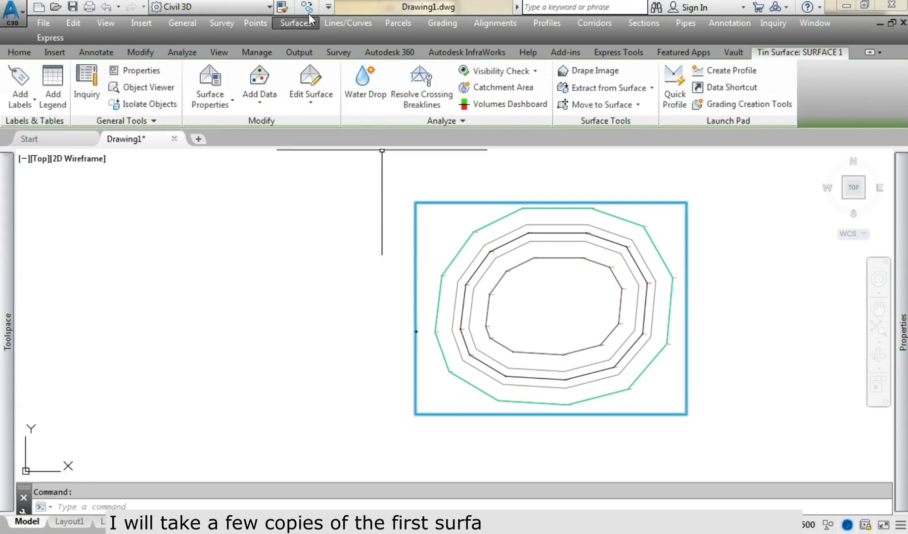
left_click(307, 9)
left_click(346, 296)
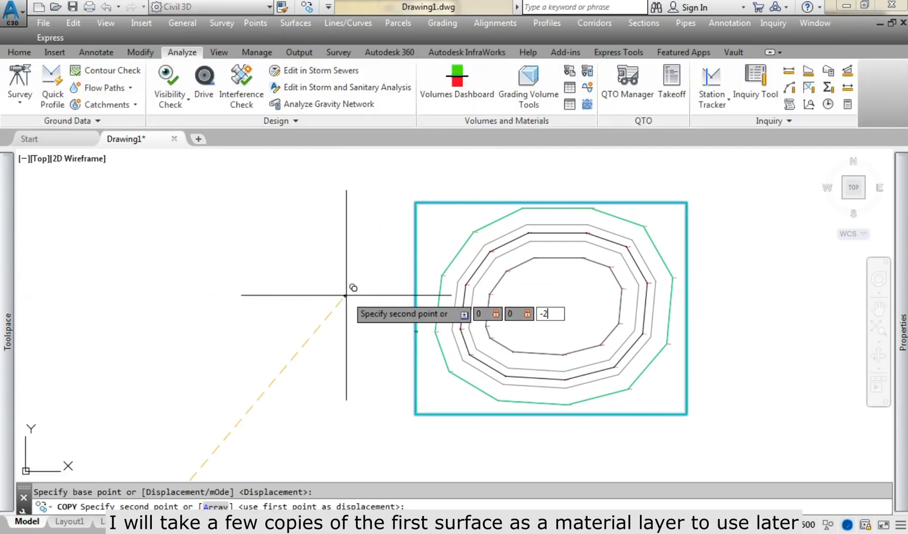
type("0,0,-2")
key("Return")
key("Return")
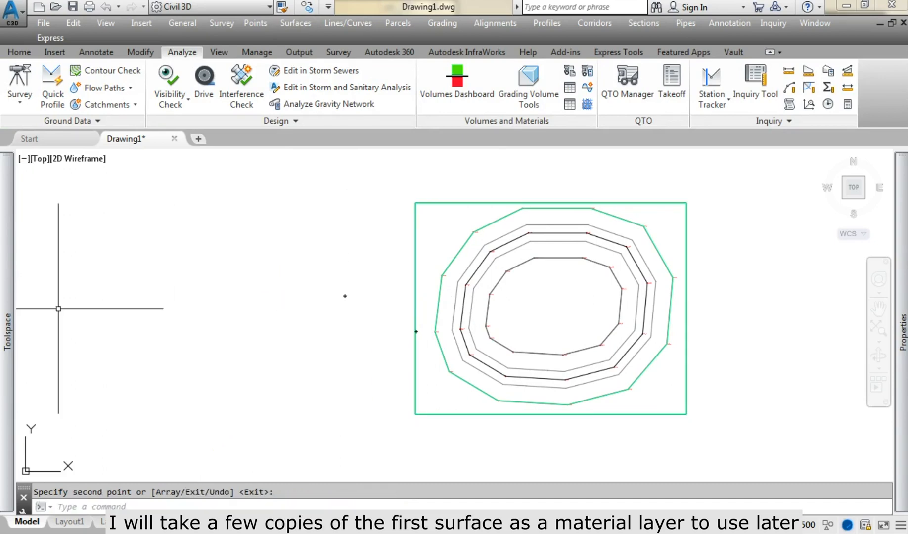
Rename the copy of SURFACE 1 to SURFACE 2.
mouse_move(6, 321)
left_click(112, 225)
right_click(111, 226)
left_click(133, 236)
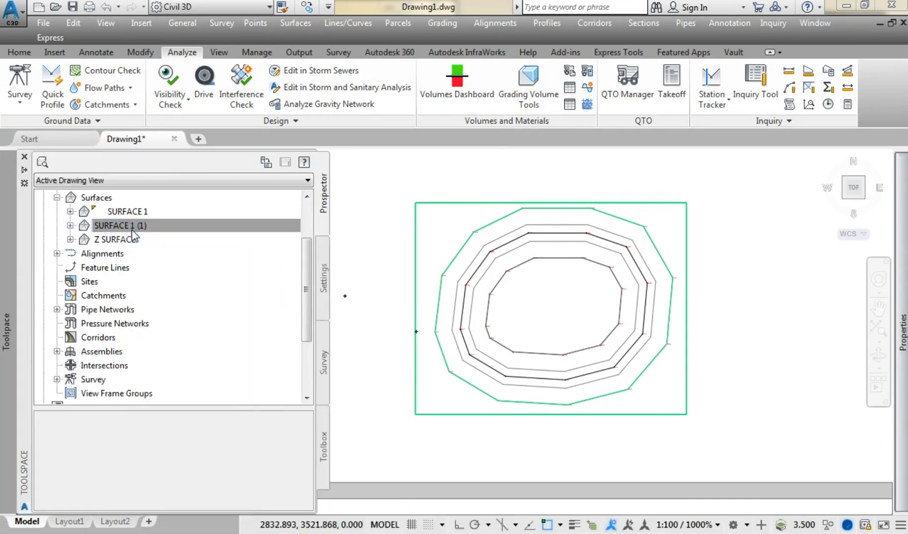
left_click(450, 96)
left_click(470, 128)
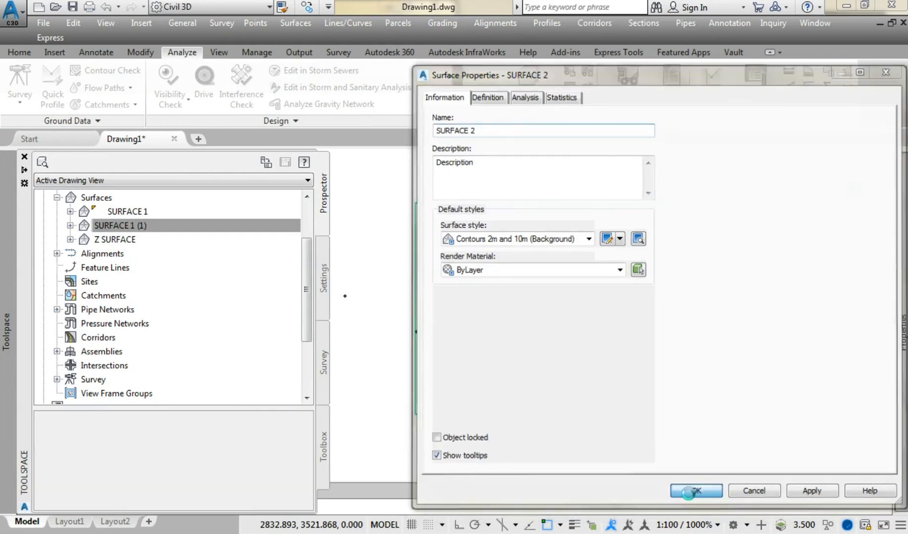
left_click(694, 492)
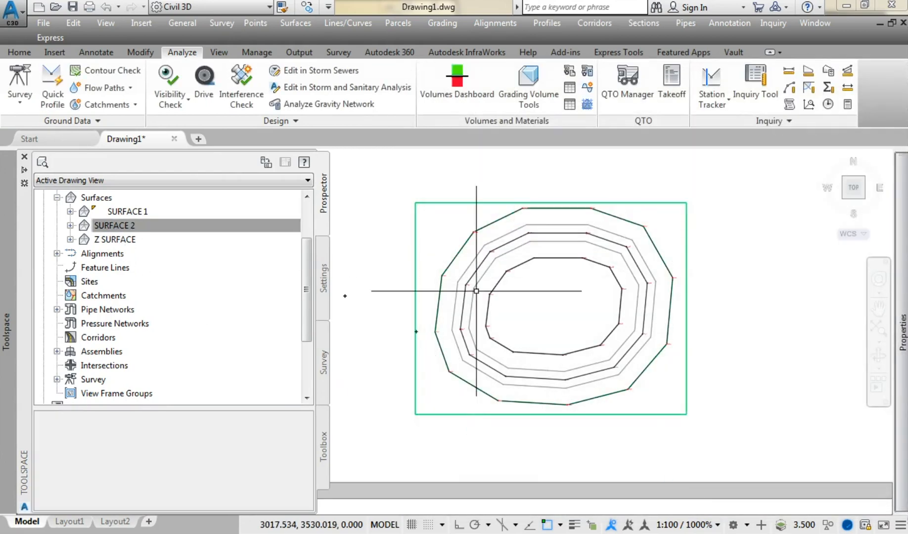
Copy SURFACE 2 vertically, with zero X and Y displacement, as a further material layer.
left_click(113, 229)
right_click(113, 229)
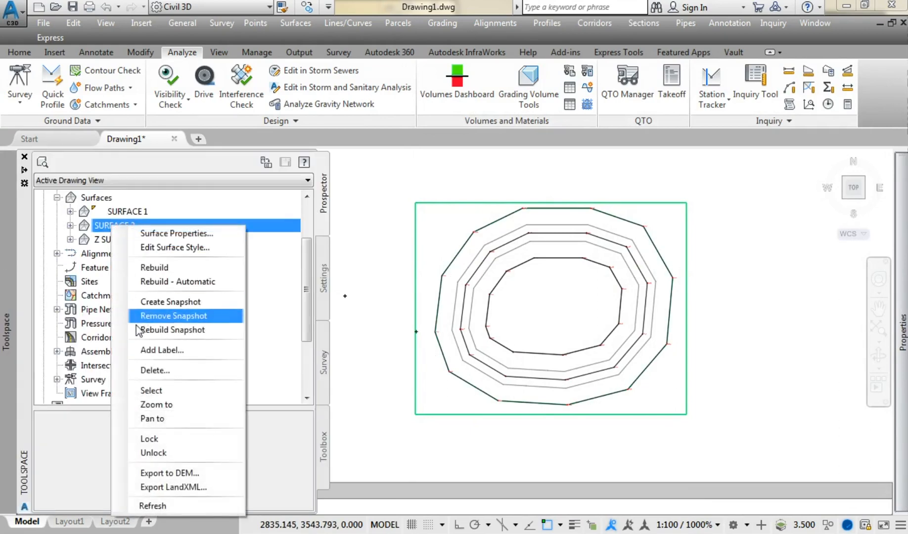
left_click(146, 391)
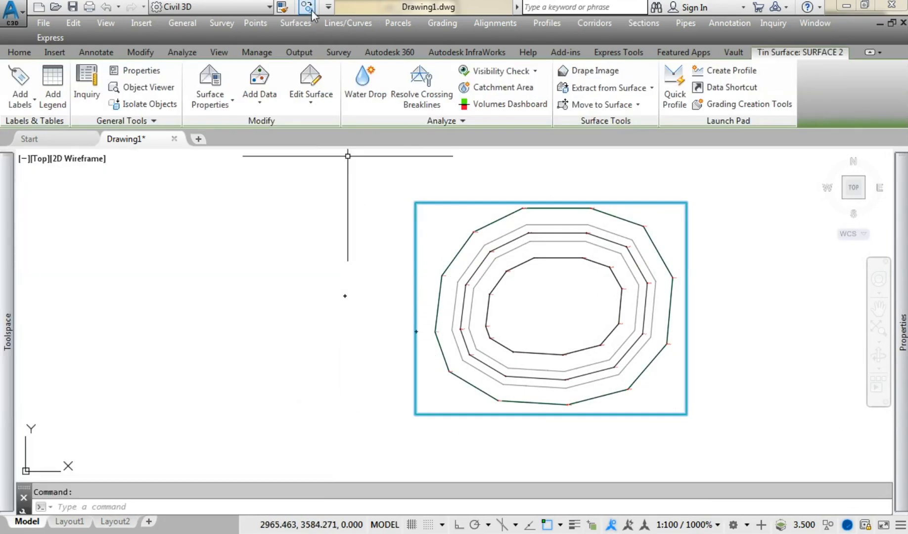
left_click(310, 10)
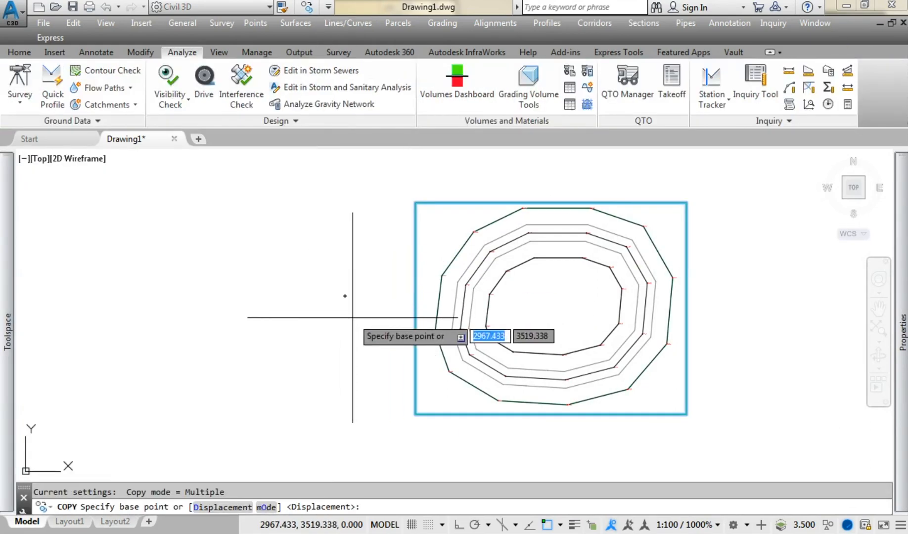
left_click(353, 318)
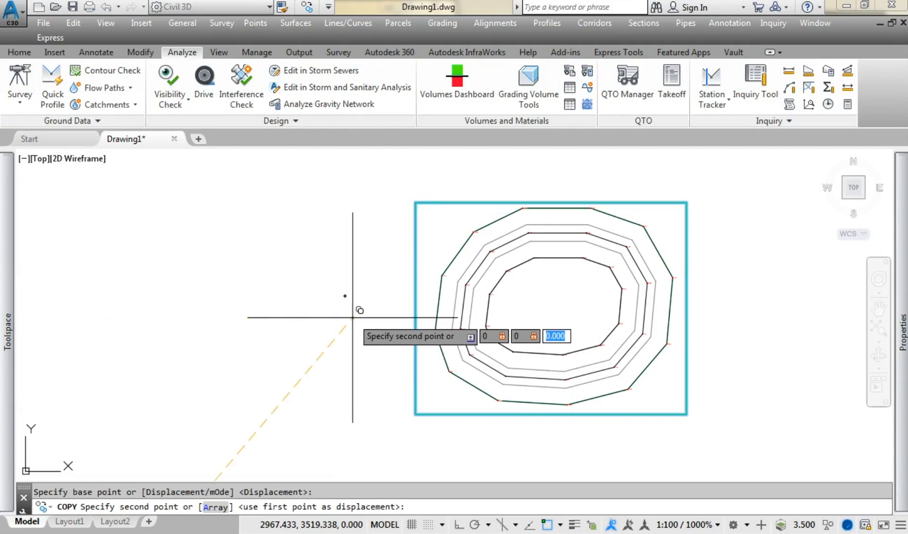
key("Return")
key("Escape")
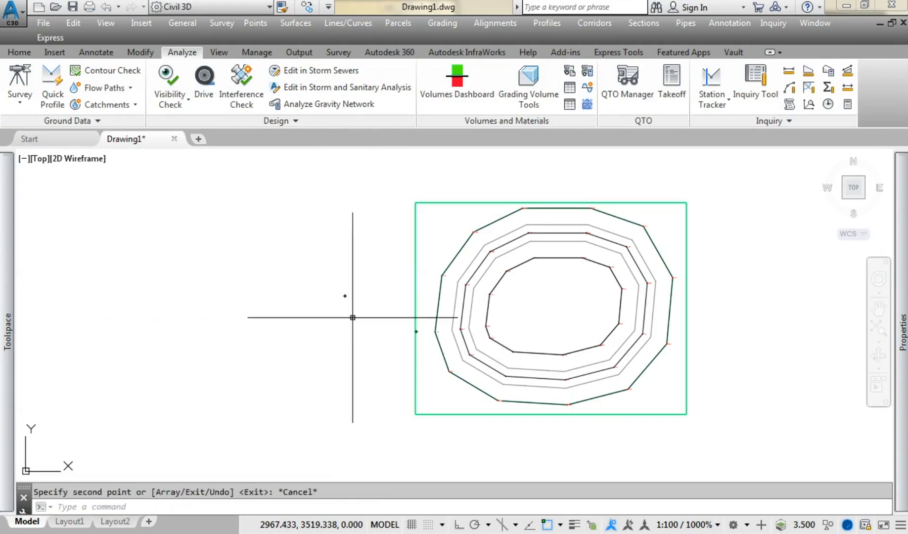
Rename the copy of SURFACE 2 to SURFACE 3.
mouse_move(5, 317)
right_click(119, 239)
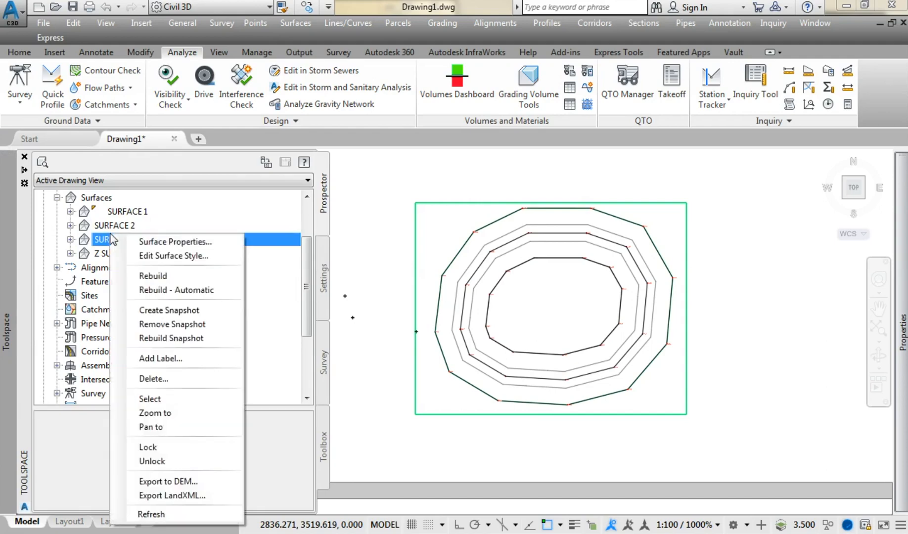
left_click(124, 243)
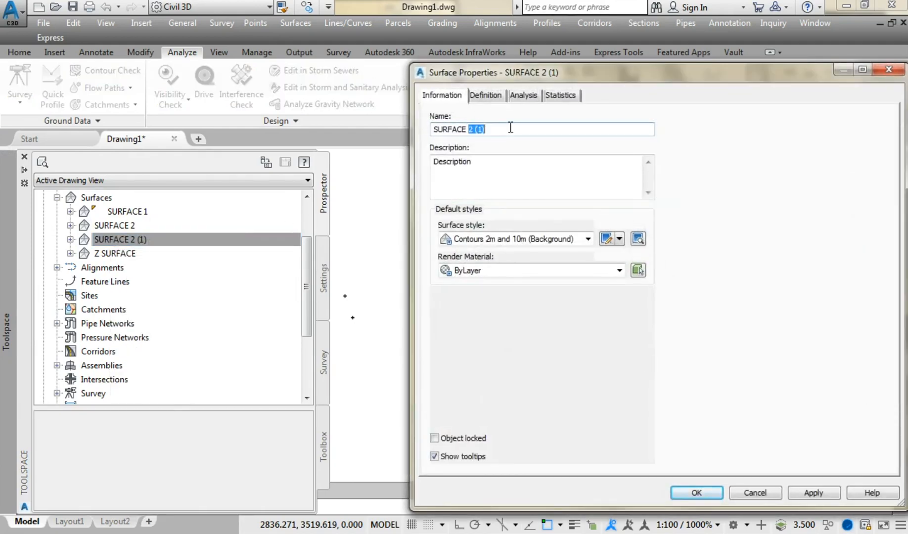
left_click(696, 493)
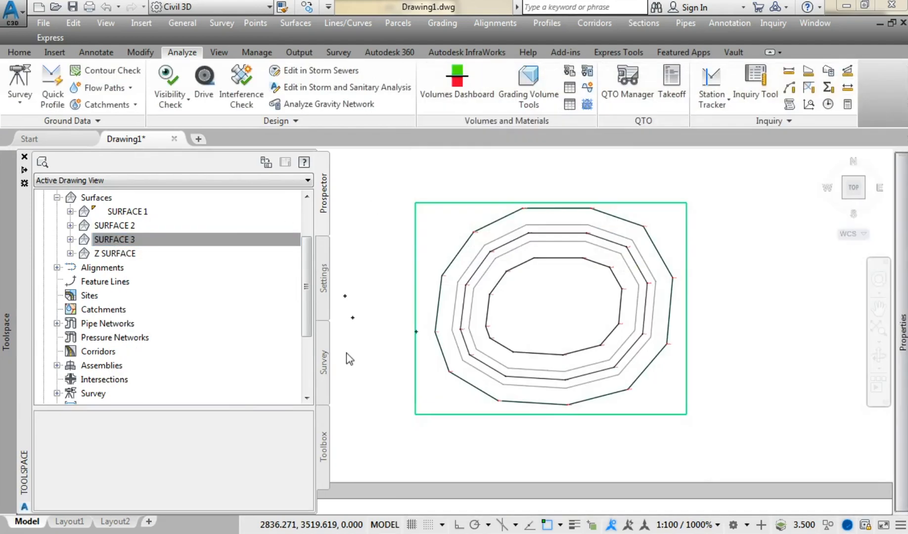
Select SURFACE 1, SURFACE 2, SURFACE 3 and Z SURFACE together and open them in the Object Viewer.
right_click(121, 213)
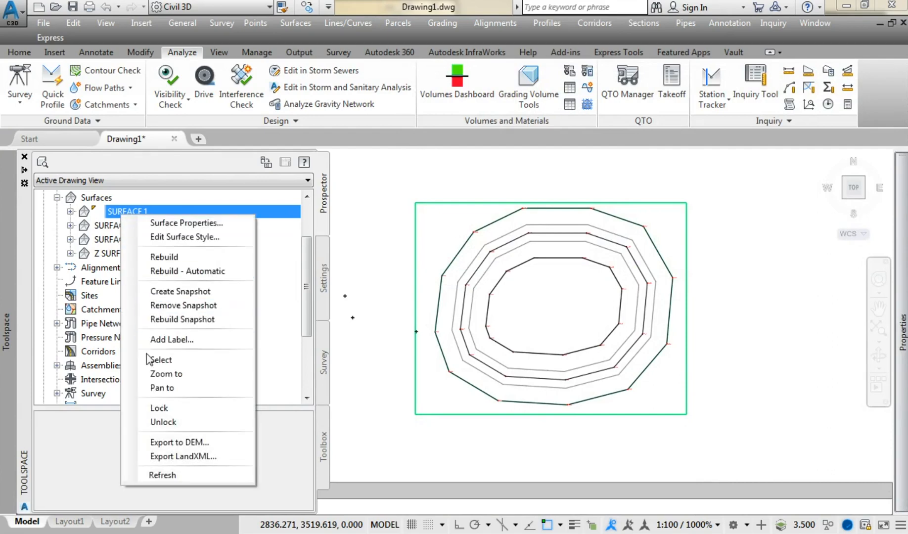
left_click(149, 360)
right_click(125, 226)
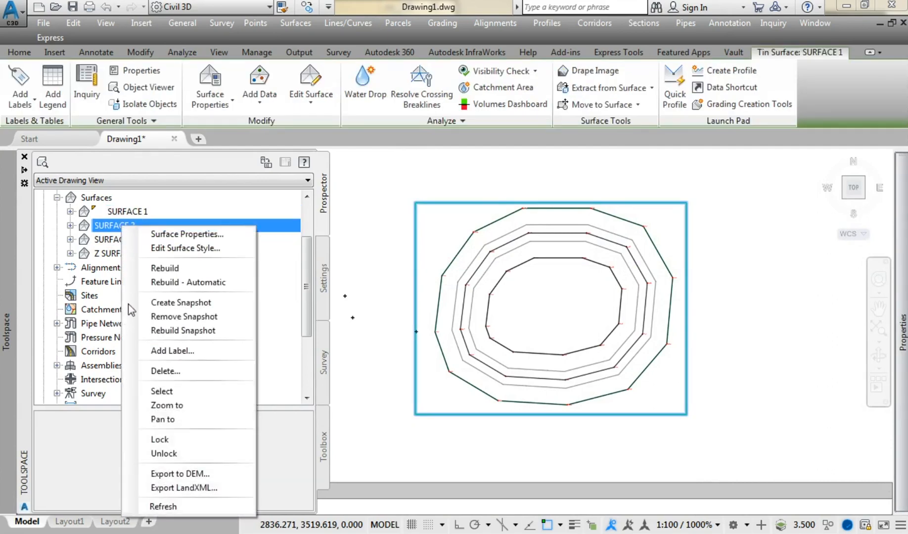
left_click(149, 391)
right_click(92, 238)
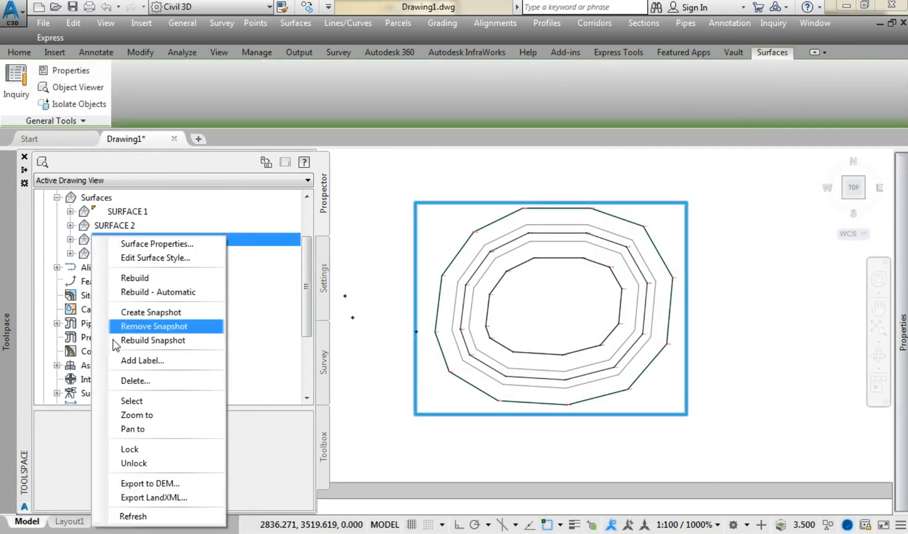
left_click(124, 401)
right_click(125, 252)
left_click(131, 410)
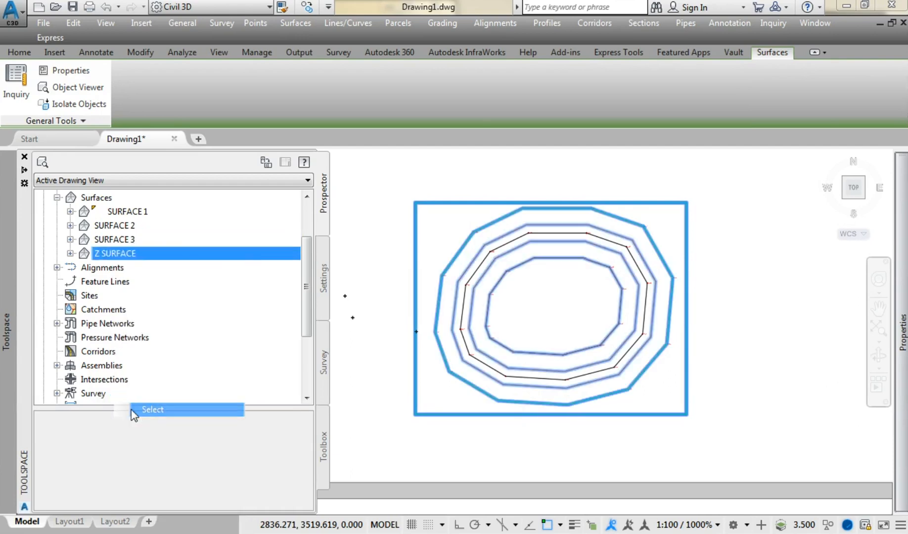
right_click(345, 296)
left_click(369, 417)
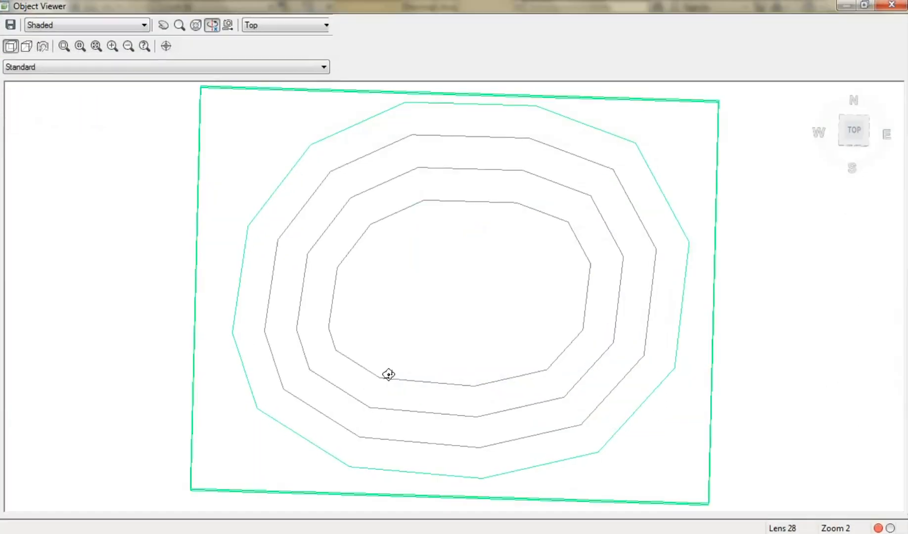
Examine the stacked surfaces from the side in 3D with the Realistic visual style, and clear the selection.
left_click_drag(389, 374, 560, 335)
scroll(559, 334, "up", 5)
left_click_drag(637, 342, 443, 349)
scroll(296, 243, "down", 3)
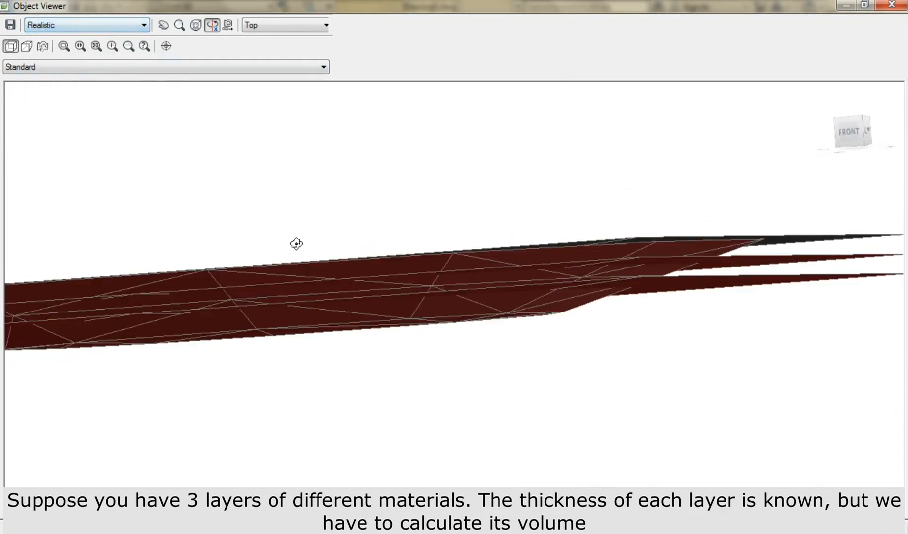
mouse_move(298, 245)
left_mouse_down()
mouse_move(424, 314)
mouse_move(415, 316)
left_mouse_up()
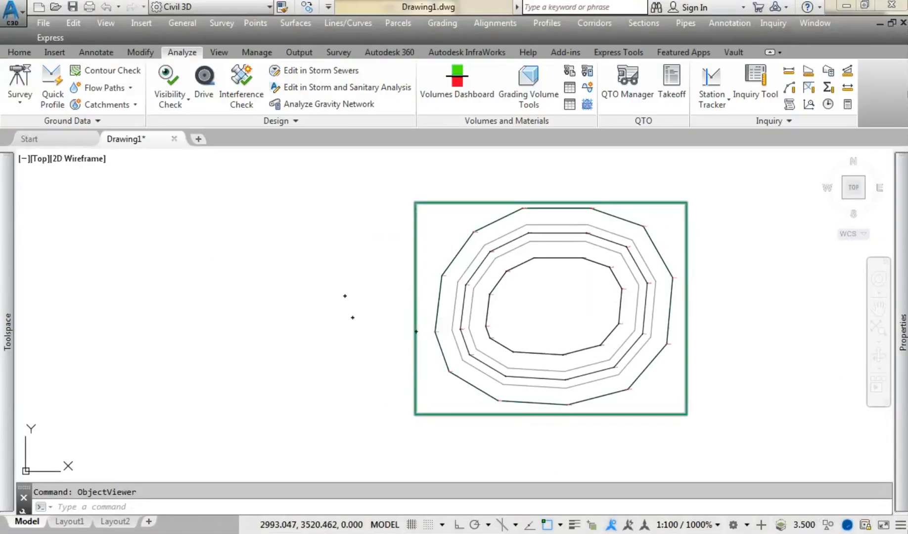
key("Escape")
Draw a straight, nearly horizontal polyline through the middle of the surfaces, extending beyond both sides of the rectangle.
scroll(416, 311, "down", 3)
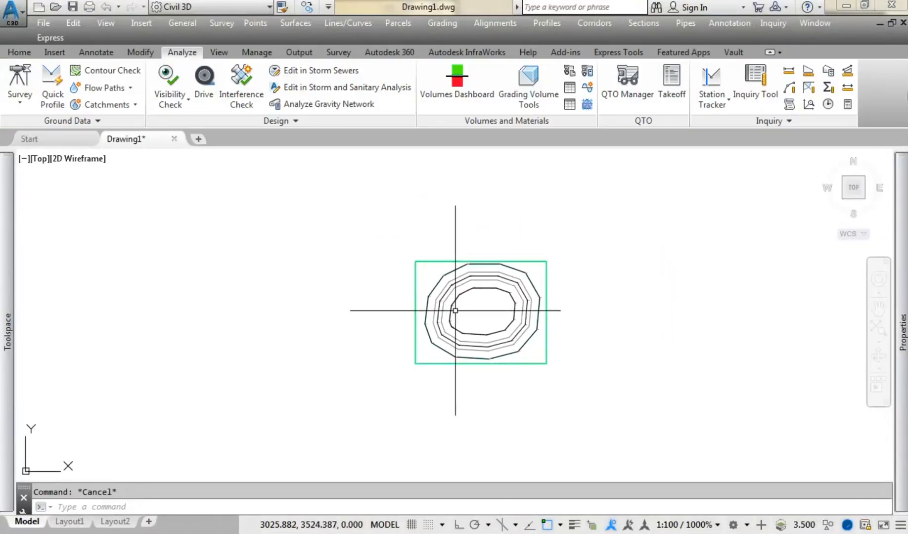
scroll(415, 300, "up", 4)
type("pl")
key("Return")
scroll(344, 286, "up", 1)
left_click(328, 301)
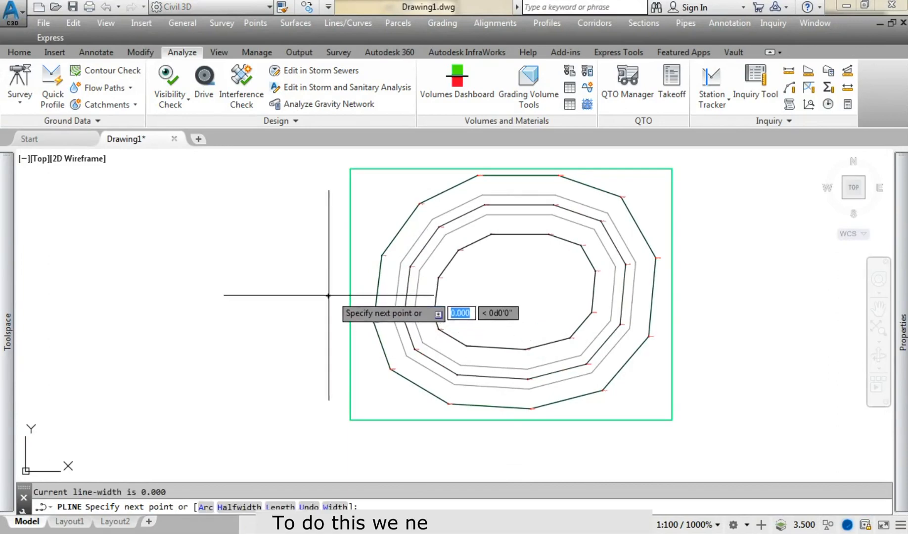
left_click(708, 292)
key("Return")
Create a centerline alignment named Alignment A from the polyline, keeping its direction and using no labels.
middle_click_drag(517, 319, 516, 328)
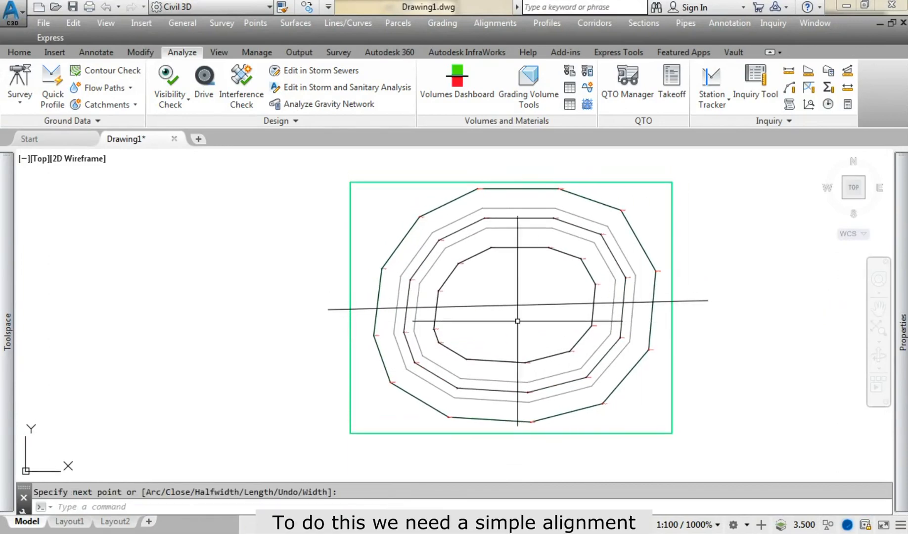
left_click(19, 53)
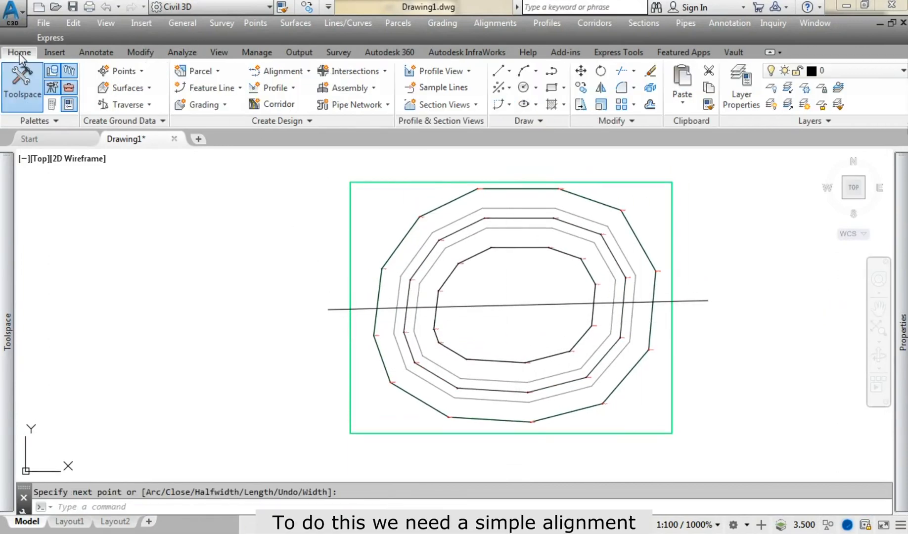
left_click(269, 73)
left_click(346, 152)
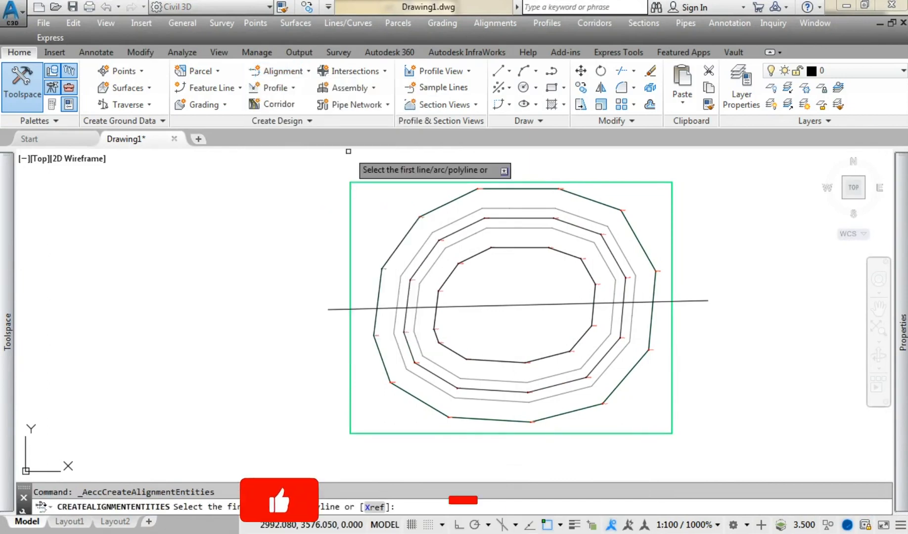
left_click(475, 306)
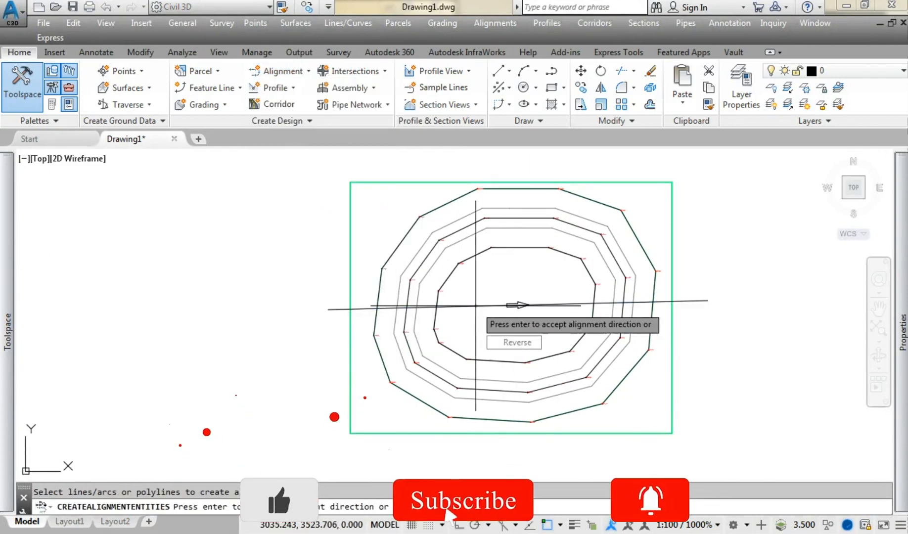
key("Return")
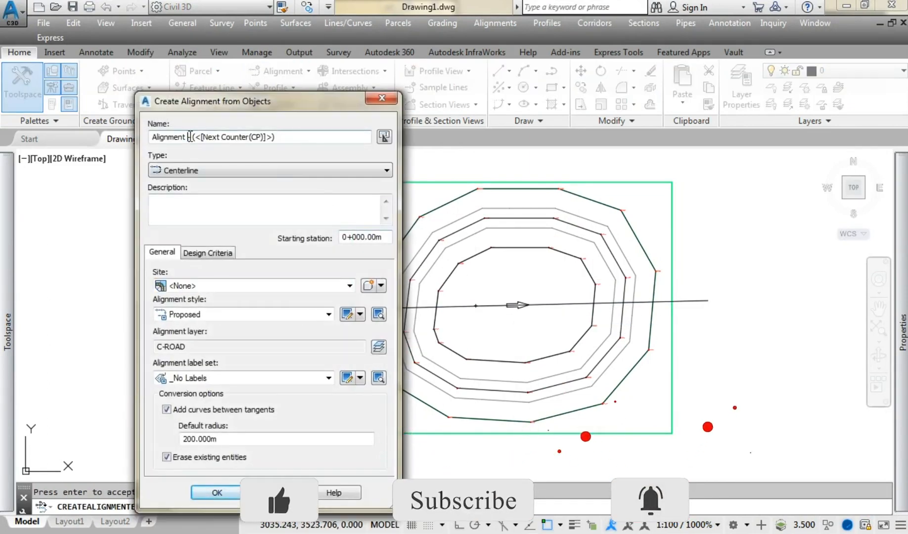
left_click_drag(189, 136, 297, 137)
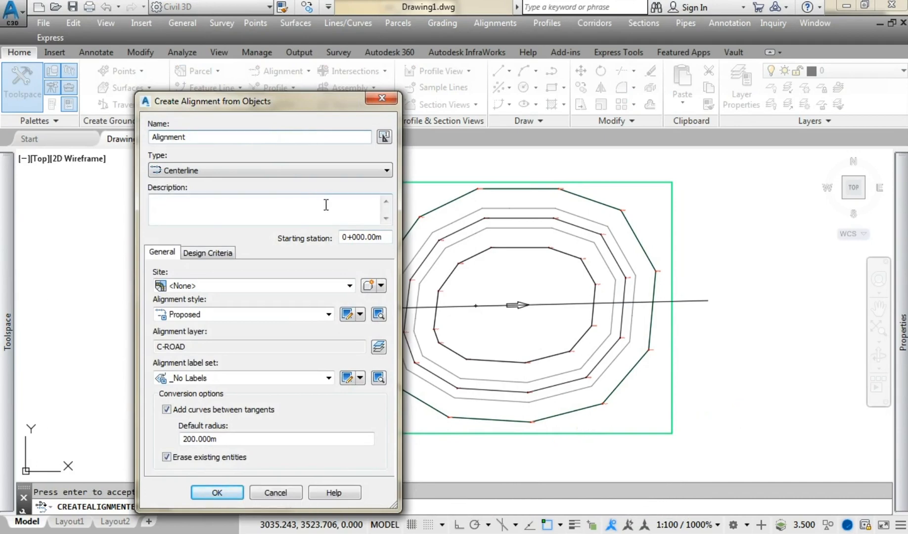
left_click(217, 493)
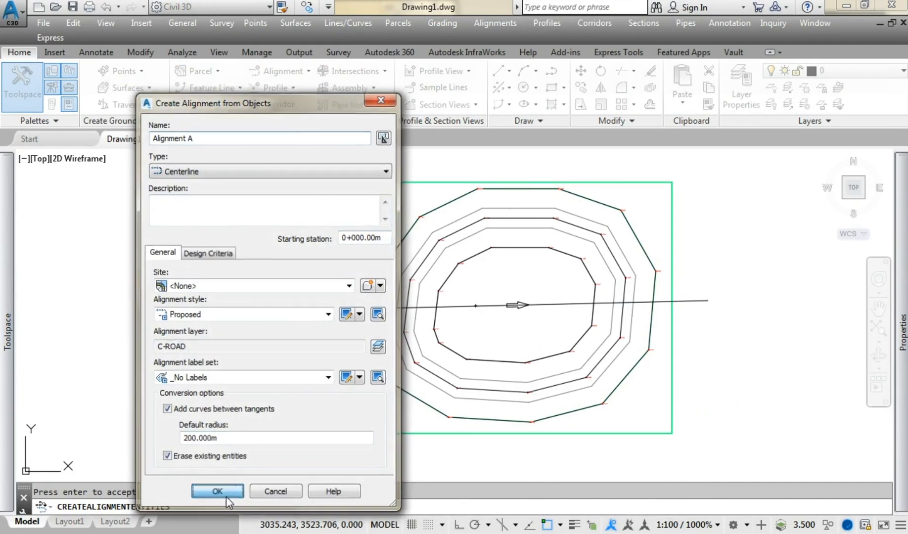
Add major station labels in the Perpendicular with Tick style to Alignment A.
left_click(475, 305)
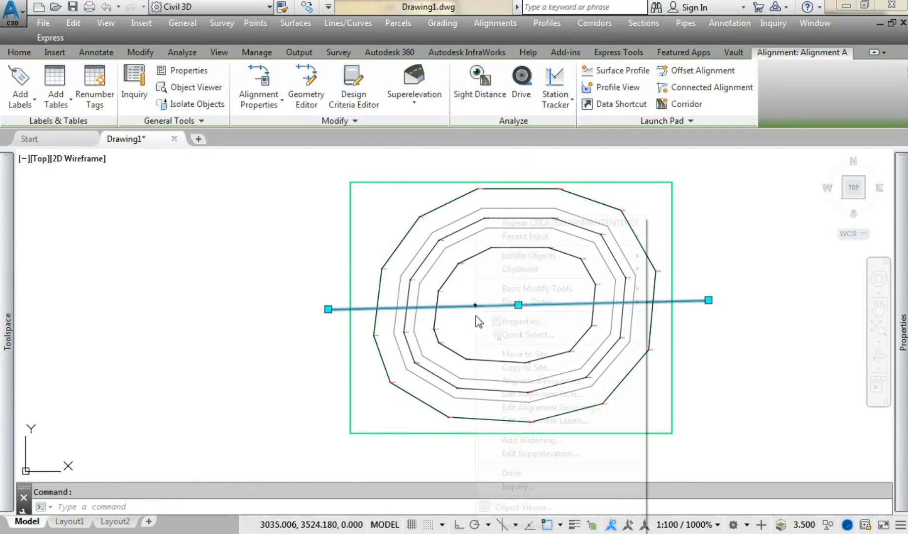
right_click(476, 309)
left_click(513, 421)
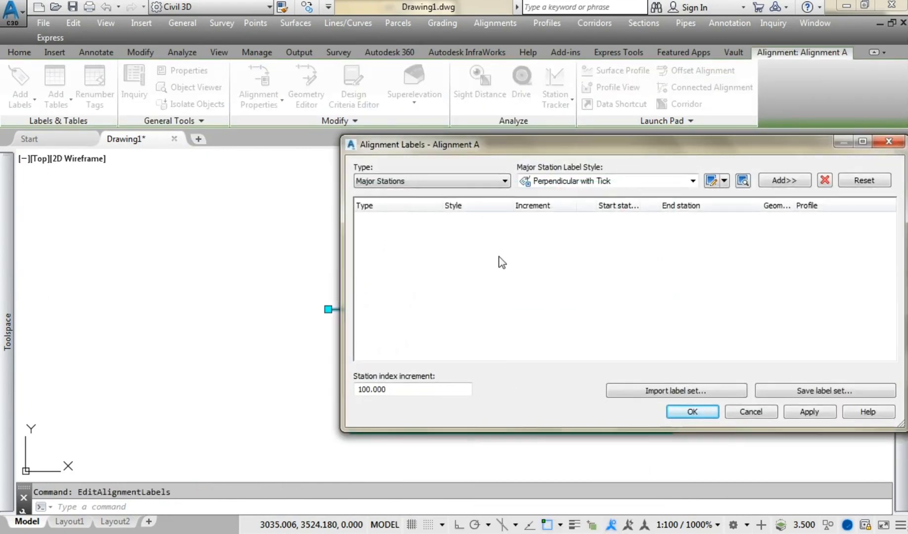
left_click(786, 181)
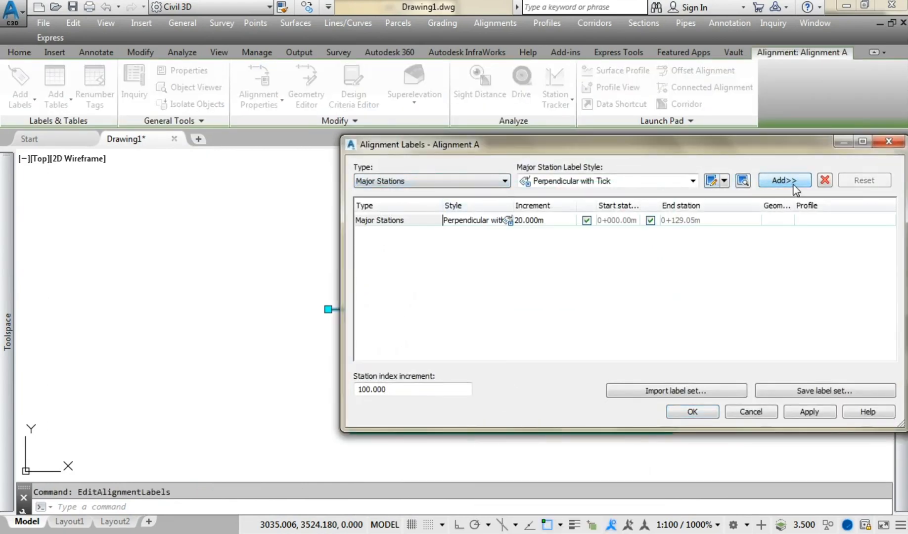
left_click_drag(552, 146, 413, 149)
left_click(607, 421)
middle_click_drag(577, 421, 483, 401)
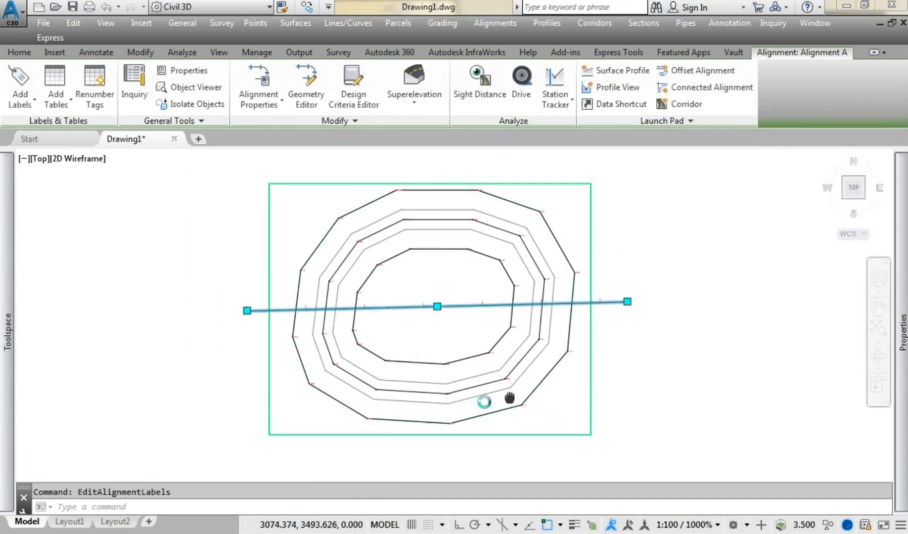
scroll(421, 314, "up", 5)
scroll(405, 319, "up", 3)
scroll(412, 331, "down", 7)
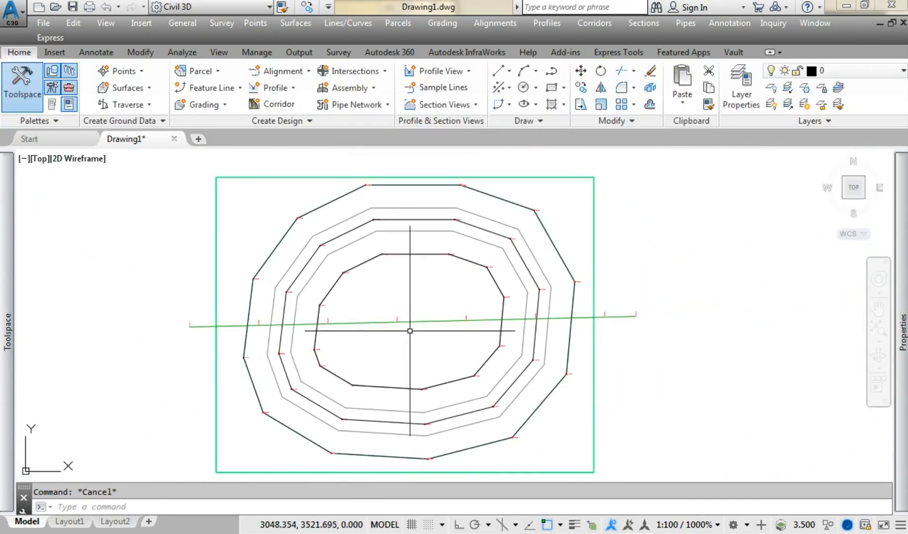
Set the major station label increment of Alignment A to 10 m and clear the selection.
left_click(424, 327)
right_click(423, 337)
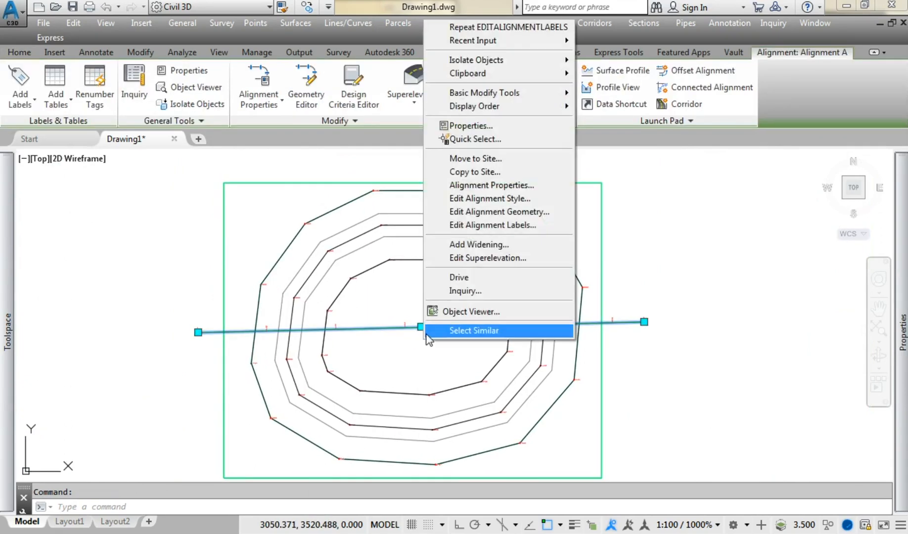
left_click(475, 226)
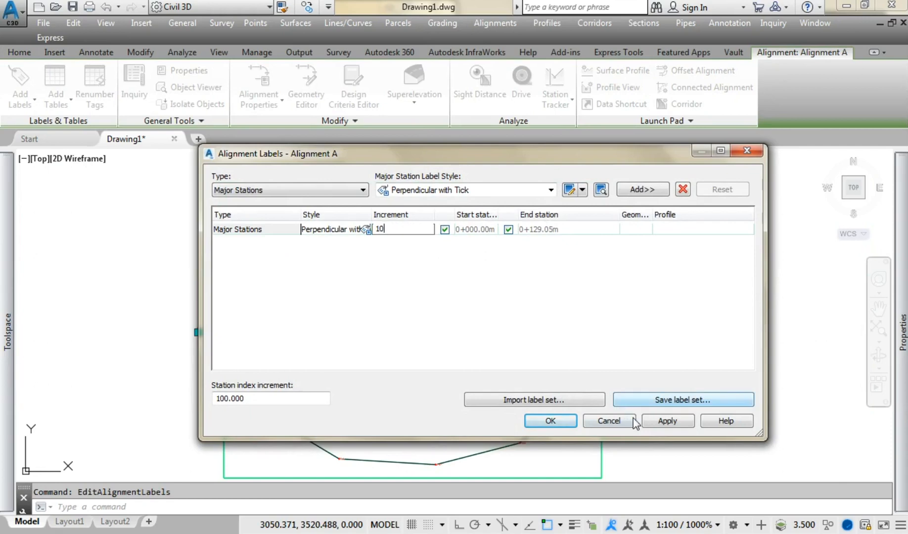
left_click(609, 421)
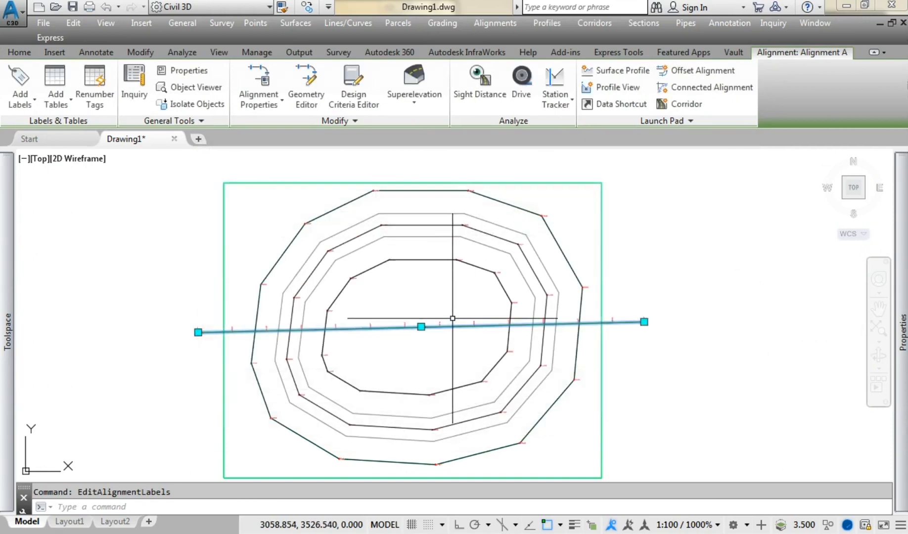
key("Escape")
scroll(434, 307, "down", 1)
scroll(433, 308, "down", 2)
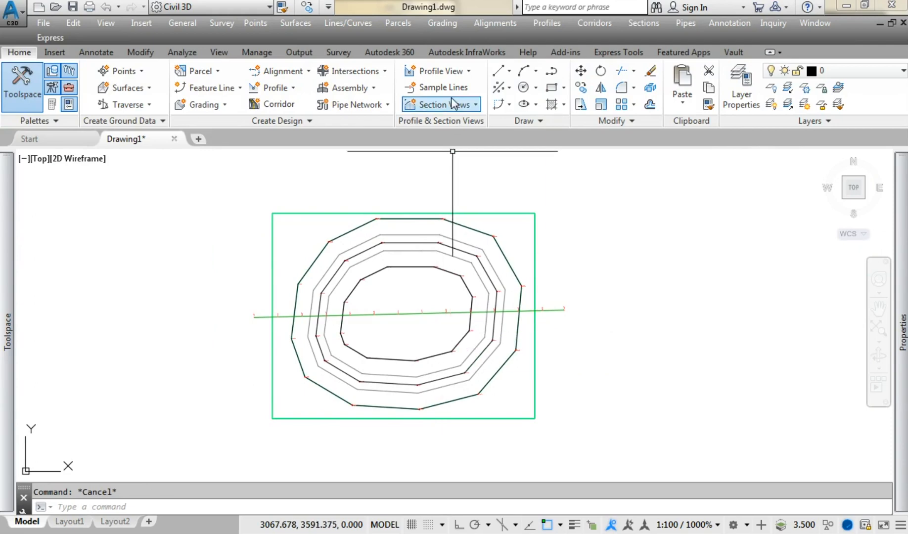
Create a sample line group on Alignment A that samples Z SURFACE, SURFACE 1, SURFACE 2 and SURFACE 3.
left_click(443, 87)
key("Return")
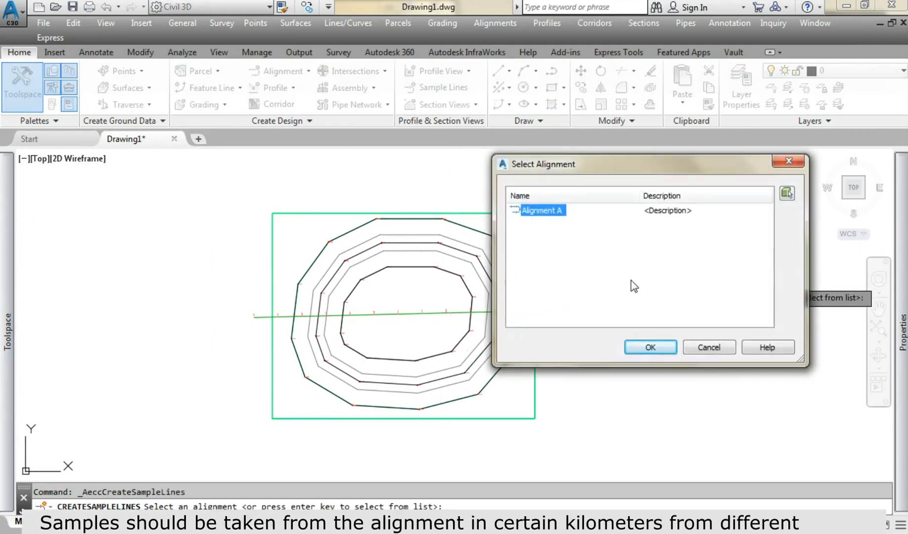
left_click(635, 347)
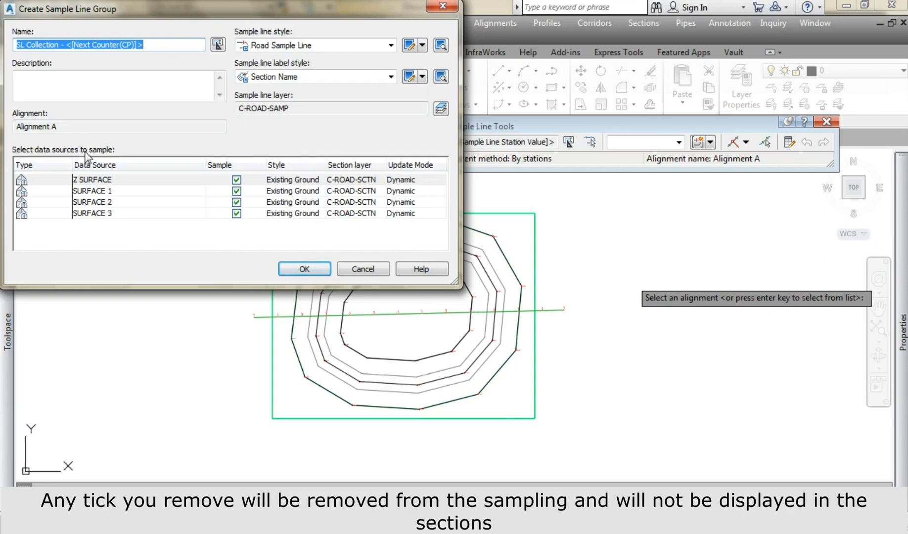
left_click_drag(96, 179, 102, 208)
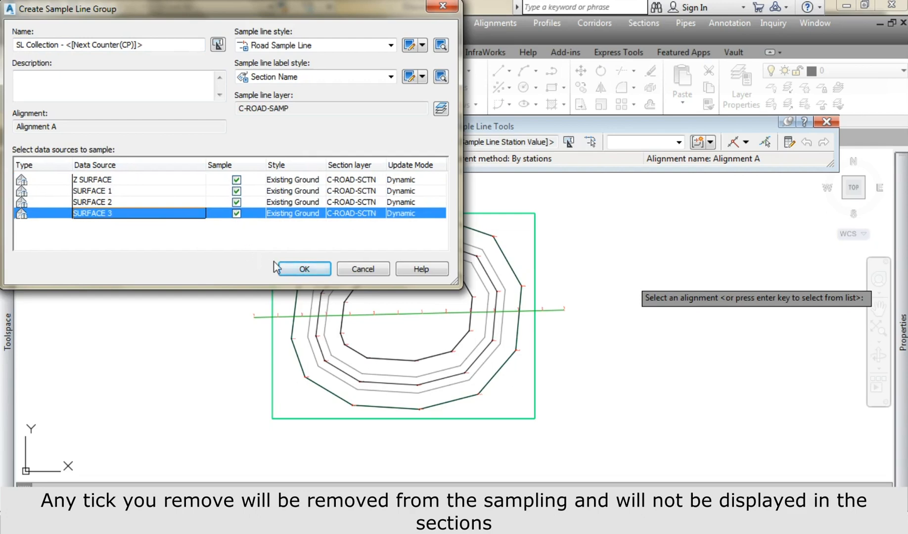
left_click(304, 271)
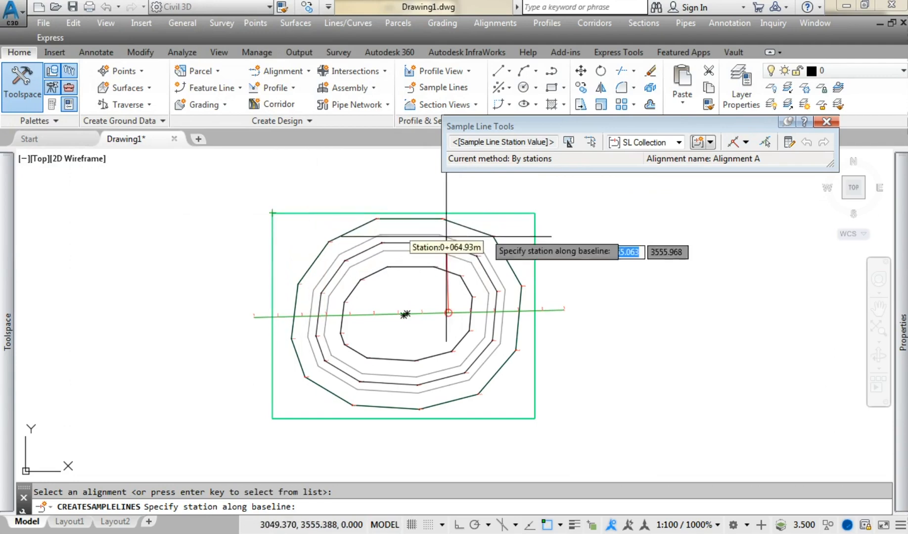
Choose the by-range-of-stations method for the sample lines, keeping left and right swath widths of 20 m.
left_click(746, 142)
left_click(750, 159)
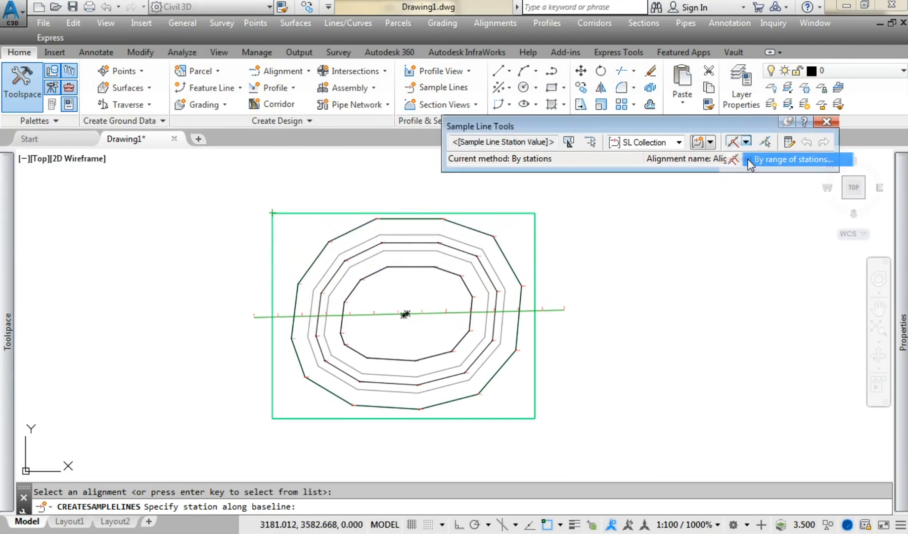
left_click_drag(428, 267, 385, 308)
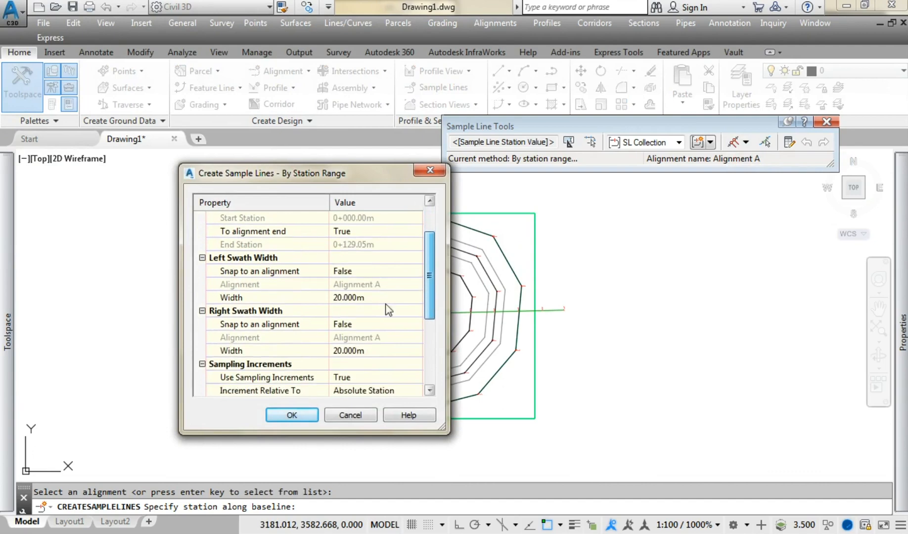
left_click(336, 298)
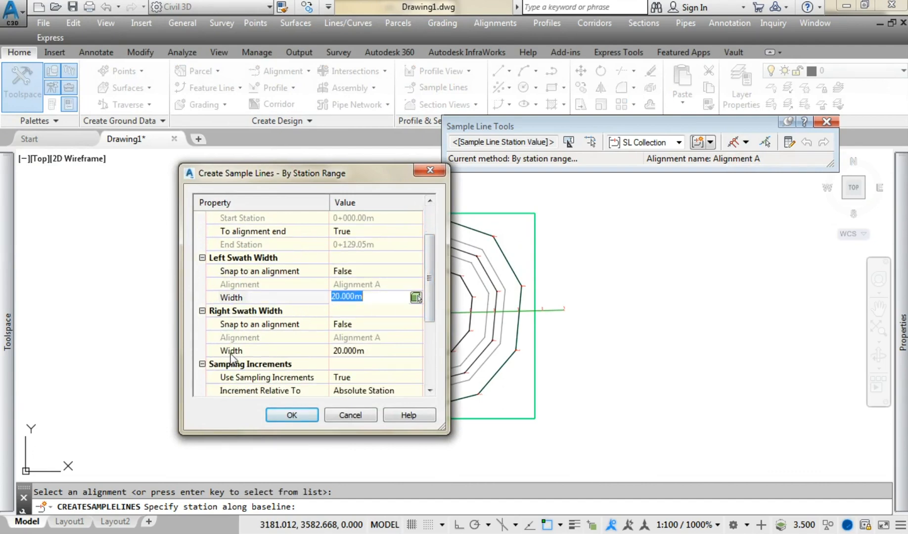
left_click(336, 352)
scroll(250, 349, "down", 3)
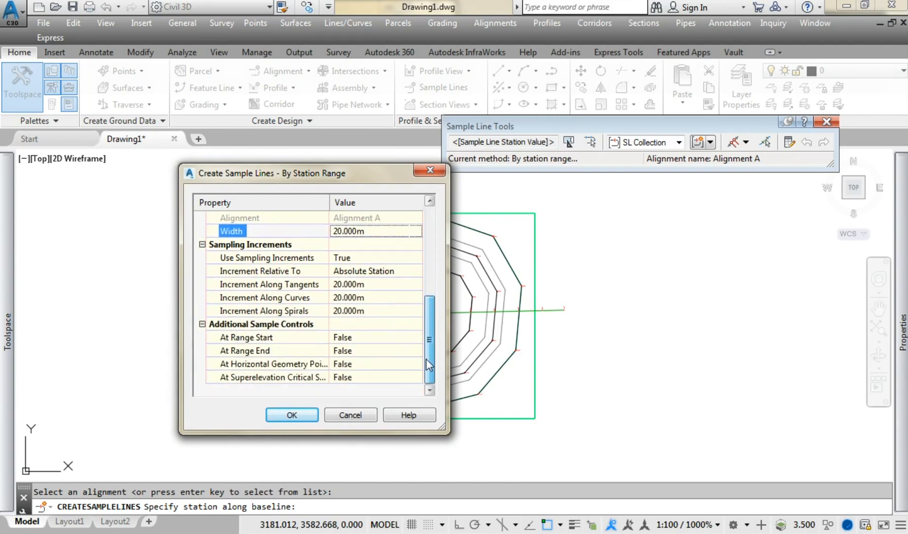
Turn on sampling at the range start and range end, create the sample lines and finish the command.
left_click(344, 342)
left_click(346, 359)
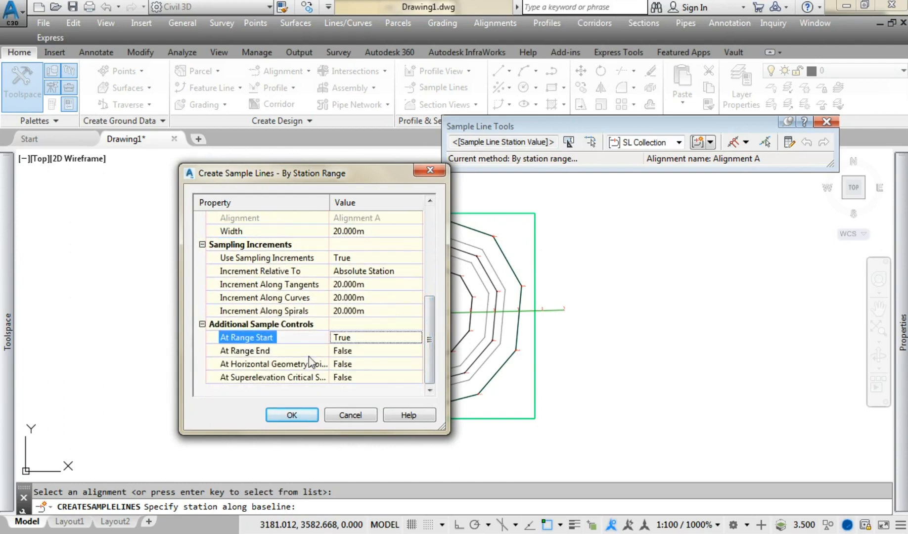
left_click(227, 352)
left_click(345, 352)
left_click(348, 372)
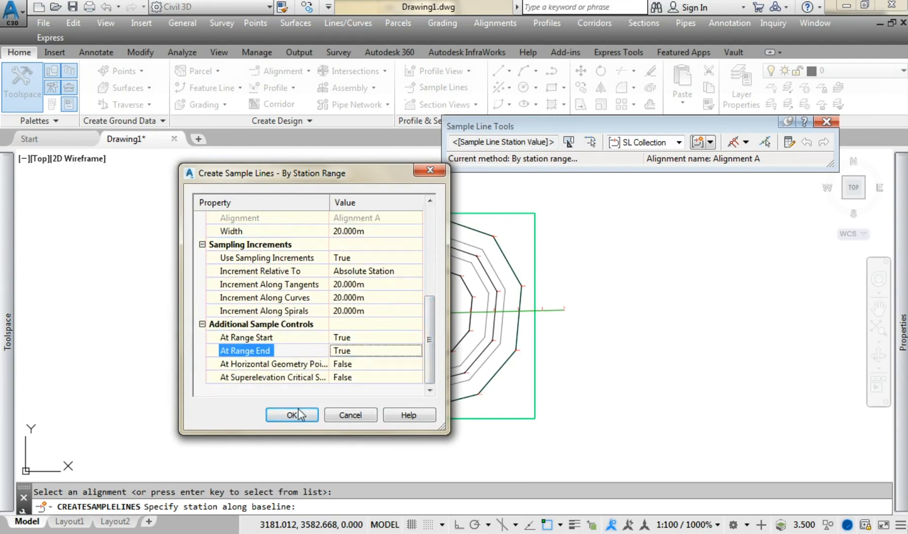
left_click(295, 416)
key("Escape")
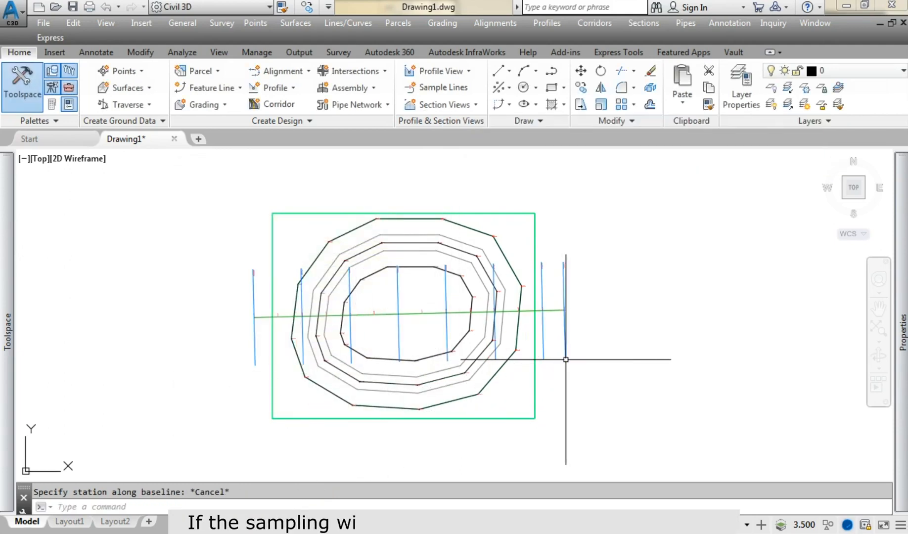
Open the sample line group's properties from the sample line at 0+060.00 and show its list of sample lines.
scroll(422, 394, "up", 3)
mouse_move(435, 307)
middle_mouse_down()
mouse_move(479, 377)
mouse_move(519, 393)
middle_mouse_up()
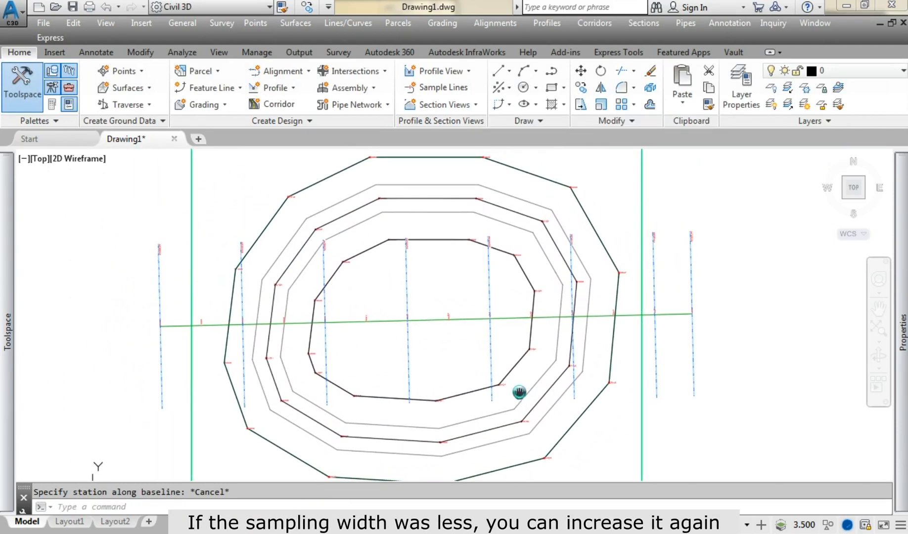
left_click(408, 364)
right_click(439, 362)
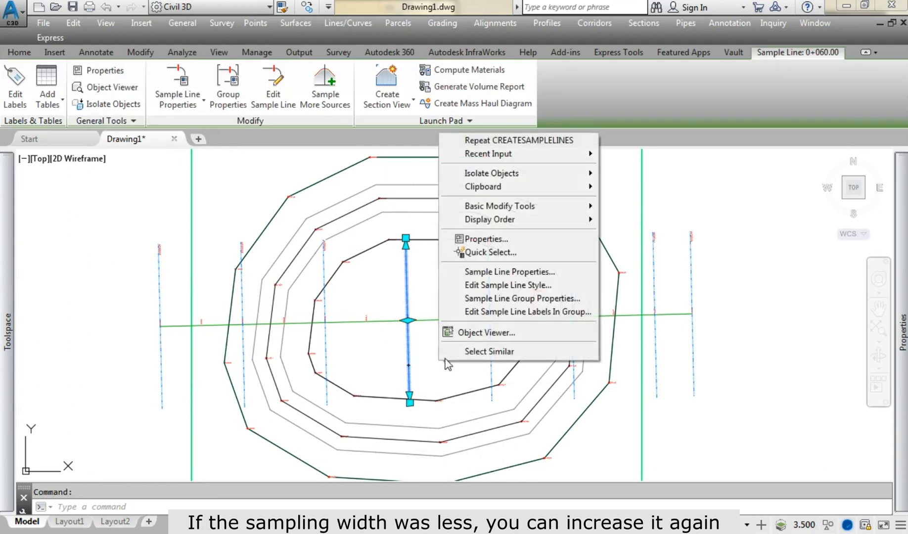
left_click(491, 298)
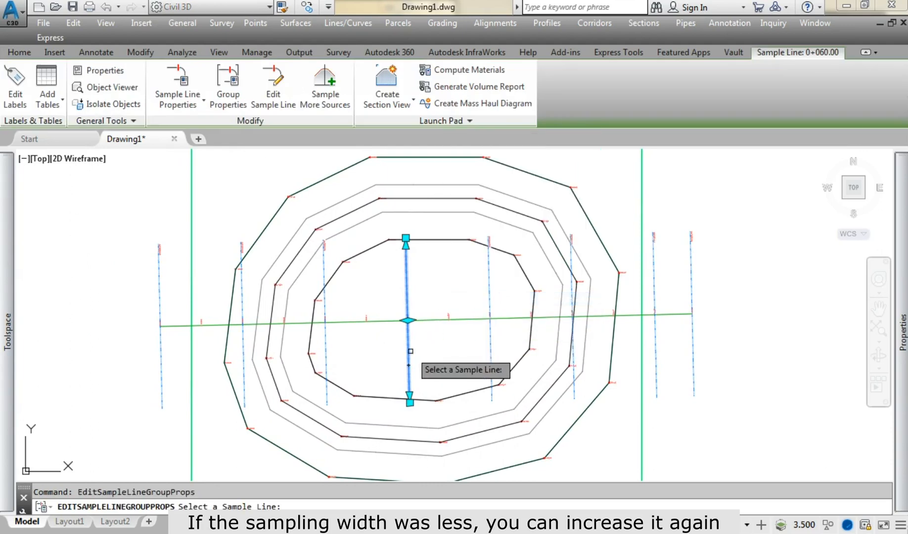
left_click(409, 359)
left_click(388, 169)
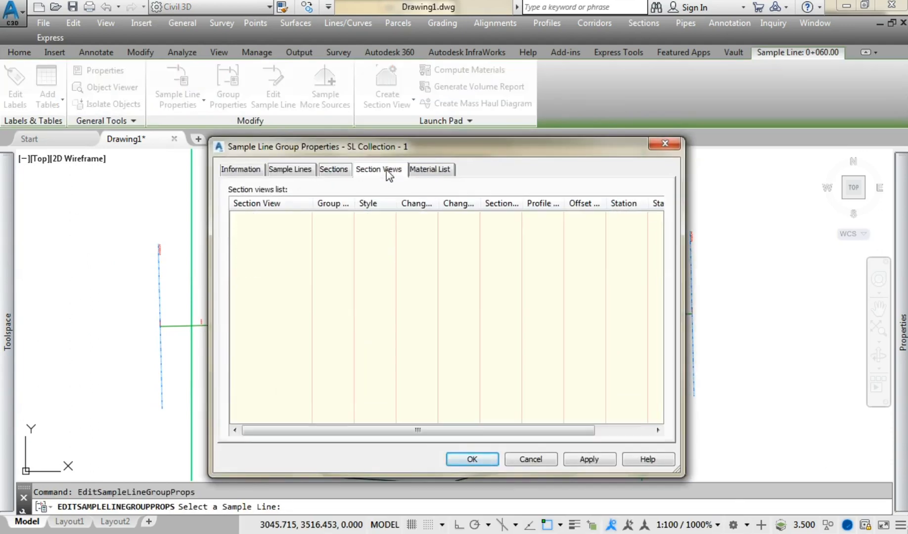
left_click(290, 169)
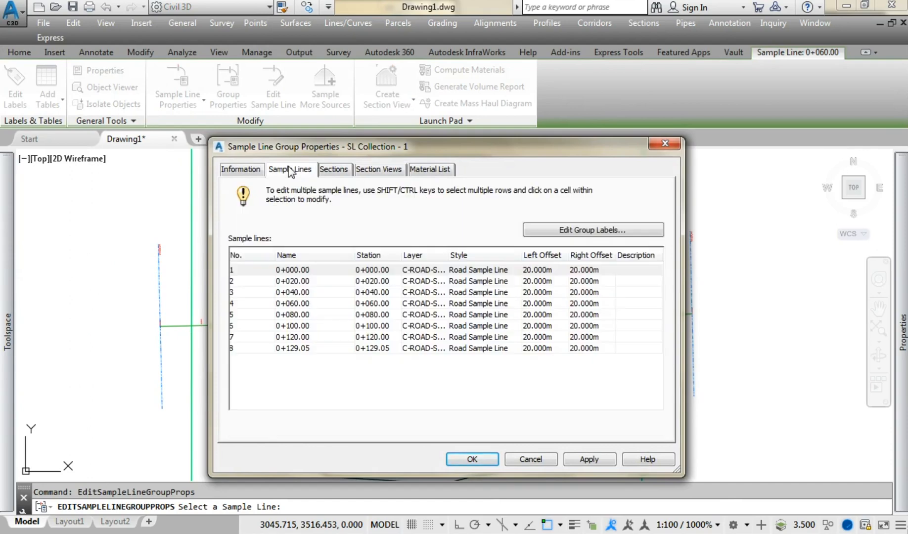
Select all the sample lines in the group, from 0+000.00 to 0+129.05, and set their left offset to 50 m.
left_click(557, 270)
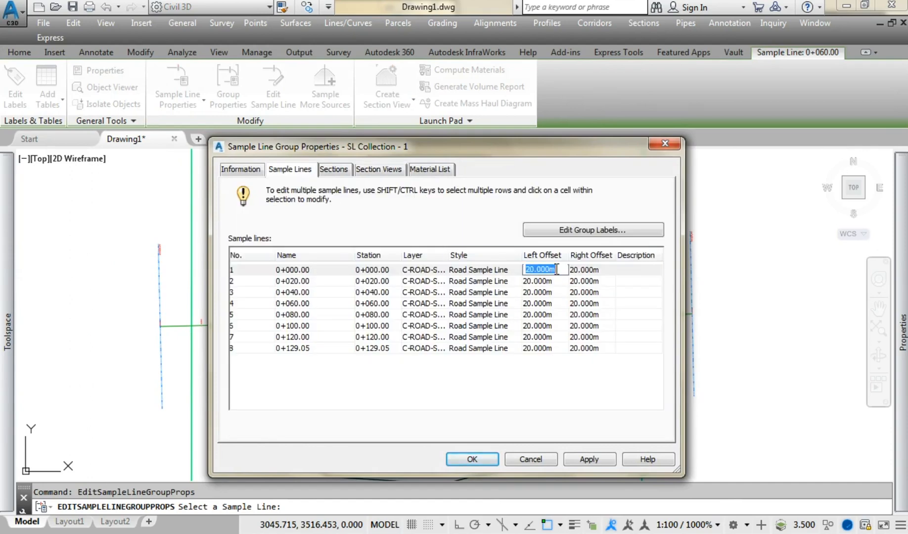
left_click(547, 350)
left_click(549, 272)
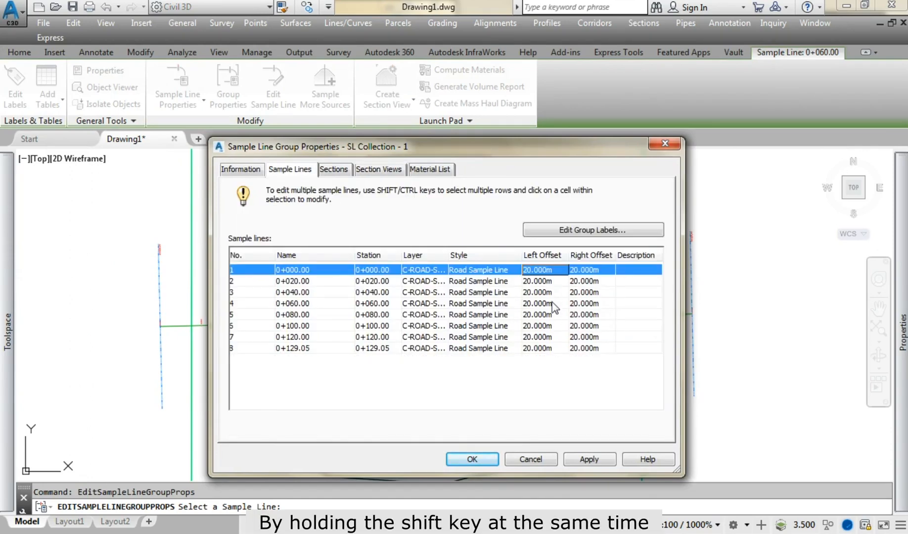
left_click(551, 349, "shift")
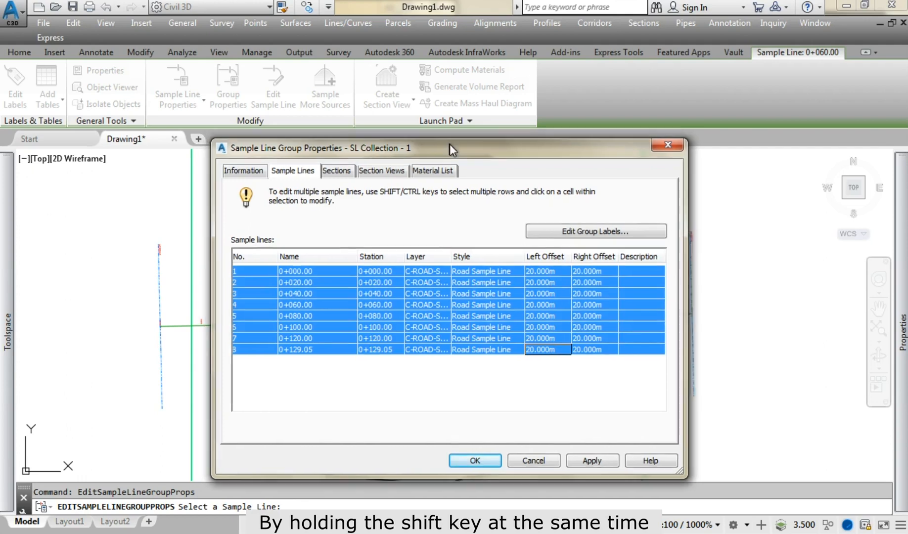
mouse_move(450, 144)
left_mouse_down()
mouse_move(703, 133)
mouse_move(538, 129)
left_mouse_up()
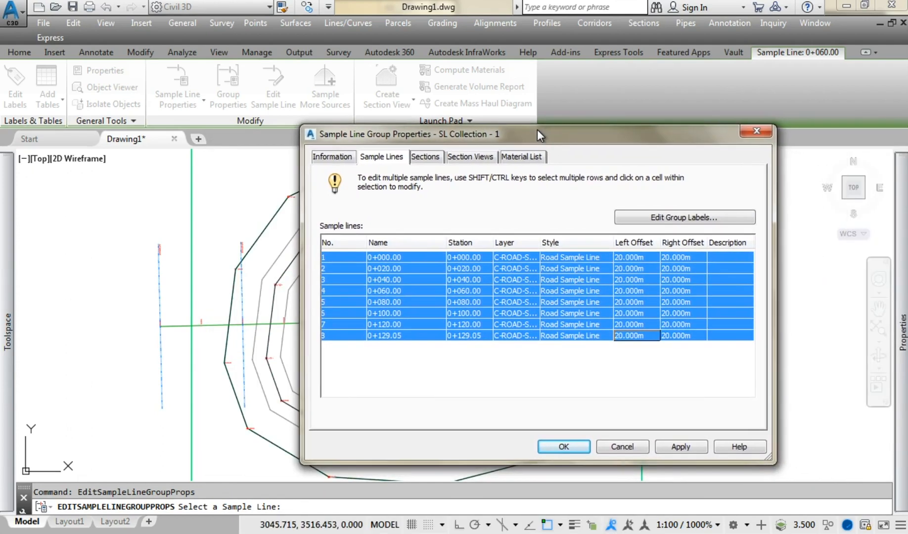
left_click(632, 258)
type("50")
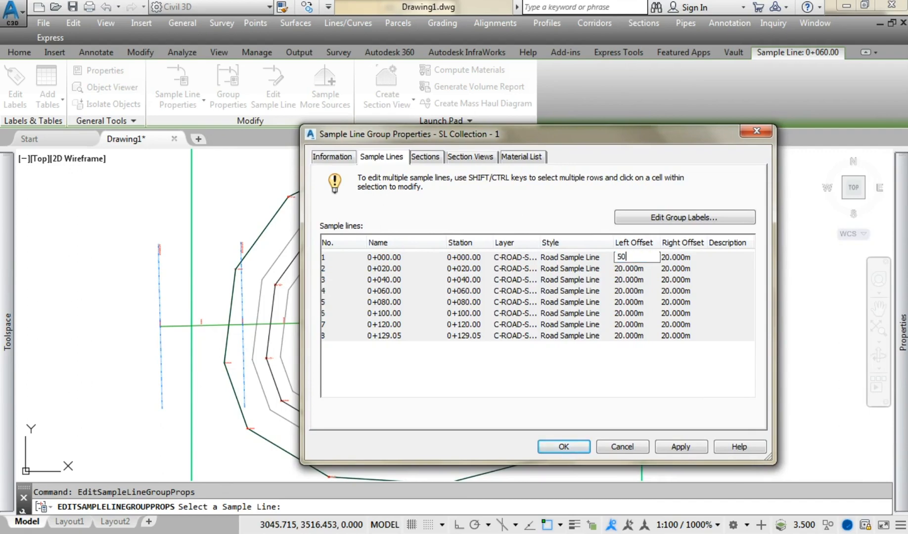
key("Return")
Set the right offset of all the sample lines to 50 m, apply the changes and clear the selection.
left_click(677, 257)
type("50")
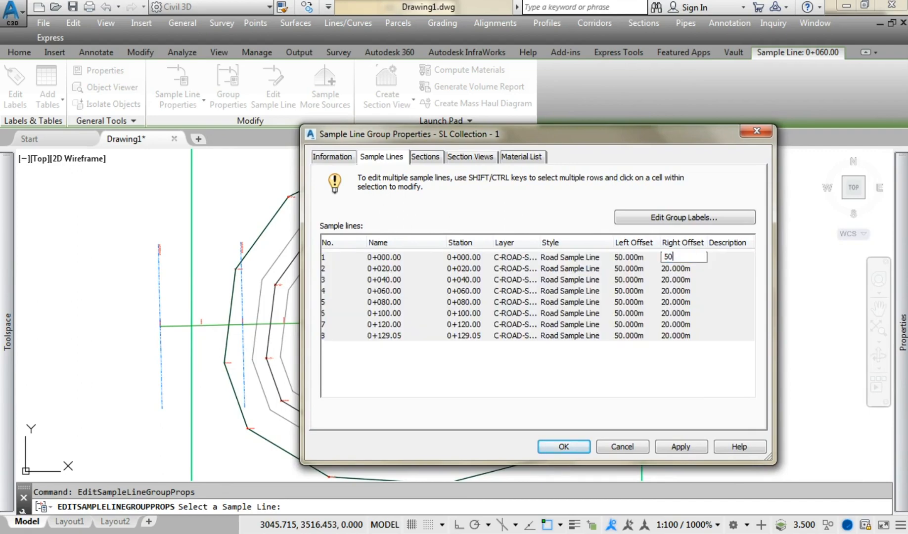
key("Return")
left_click(670, 446)
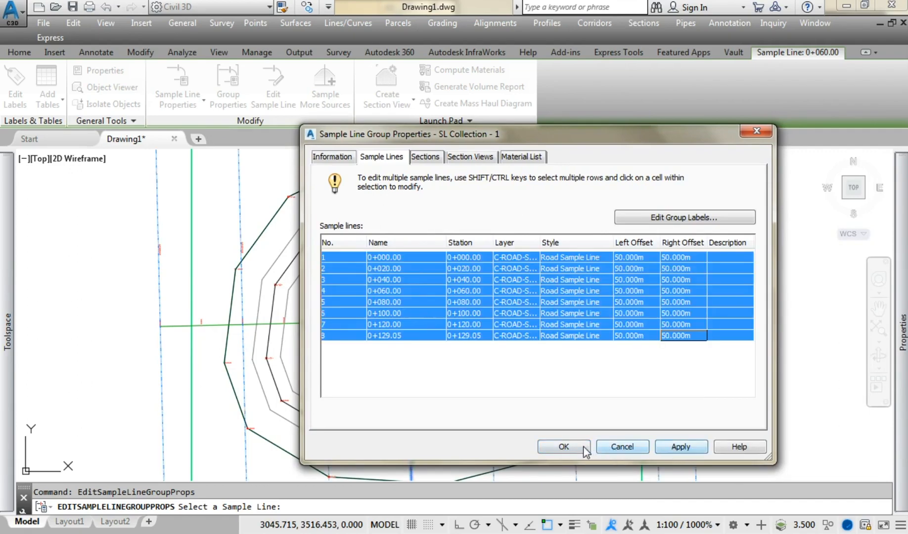
left_click(564, 446)
scroll(458, 356, "down", 3)
key("Escape")
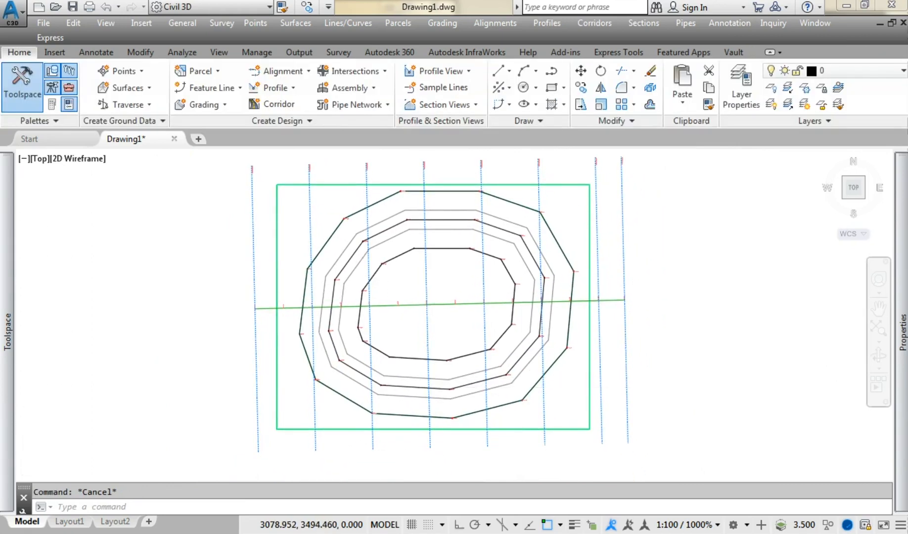
Create multiple section views for Alignment A's sample line group with Draft placement, placing them in empty space beside the plan.
scroll(467, 375, "down", 2)
middle_click_drag(467, 375, 293, 385)
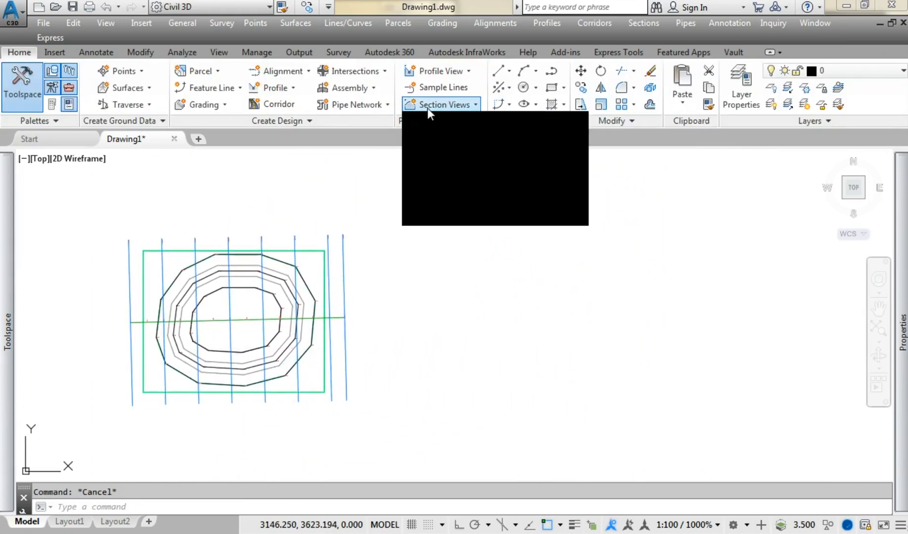
left_click(437, 151)
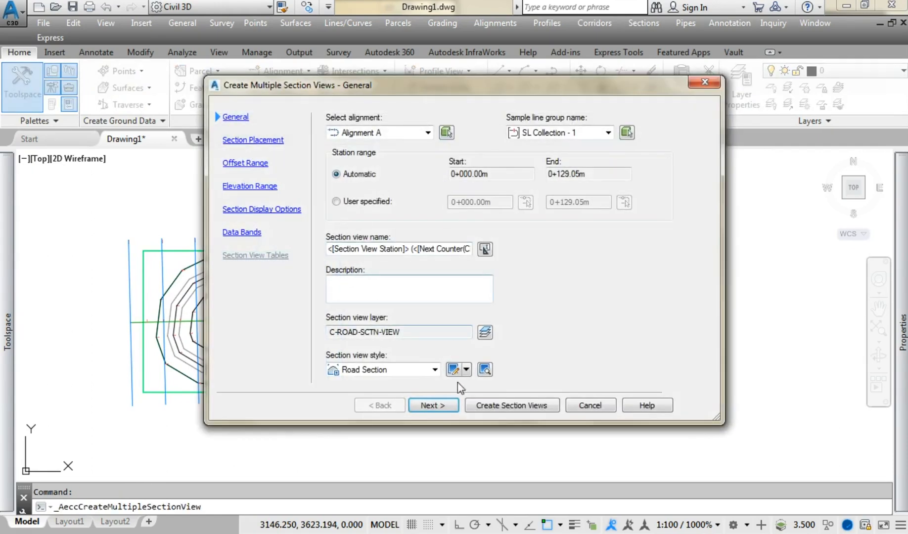
left_click(434, 405)
left_click(339, 203)
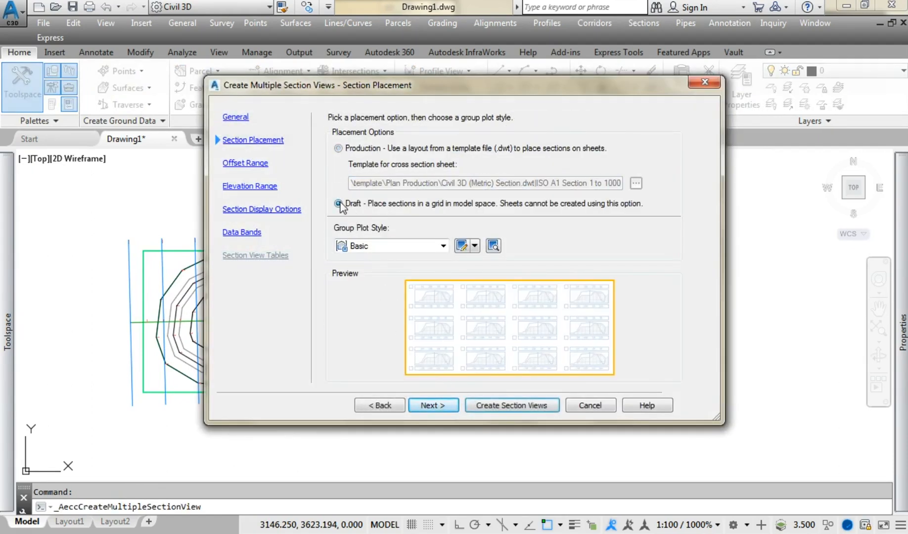
left_click(432, 406)
left_click(476, 405)
left_click(429, 367)
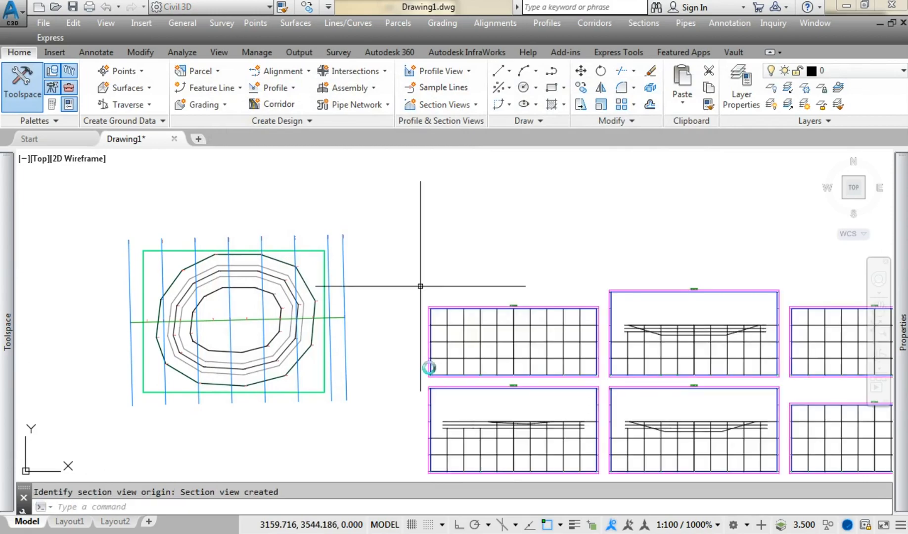
Inspect the surface layers in the section views and start computing materials for the sample line group SL Collection - 1.
middle_click_drag(430, 367, 253, 310)
scroll(487, 357, "up", 5)
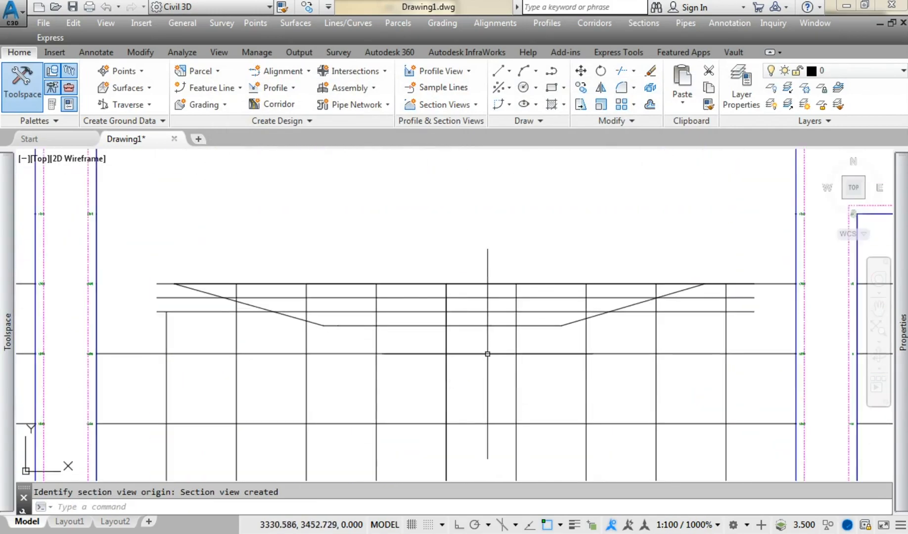
scroll(487, 332, "down", 8)
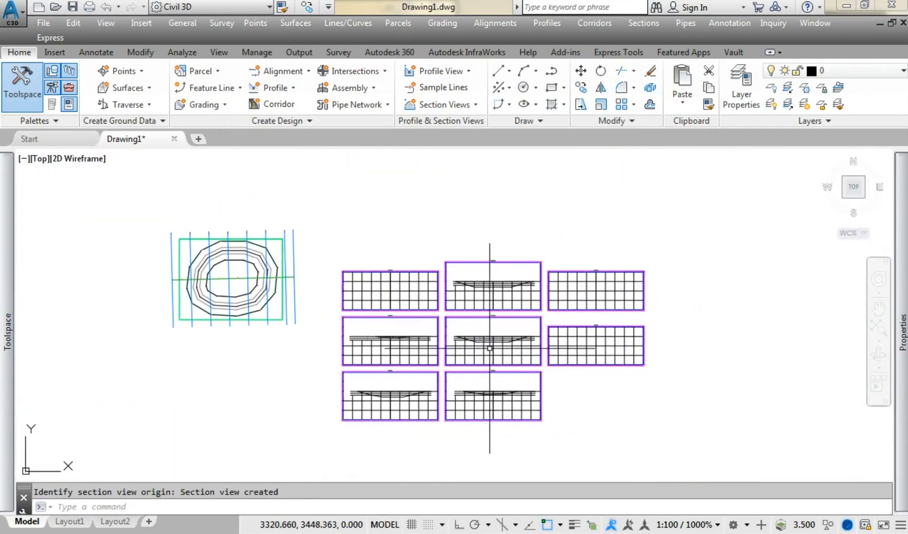
scroll(482, 330, "up", 6)
scroll(481, 328, "up", 5)
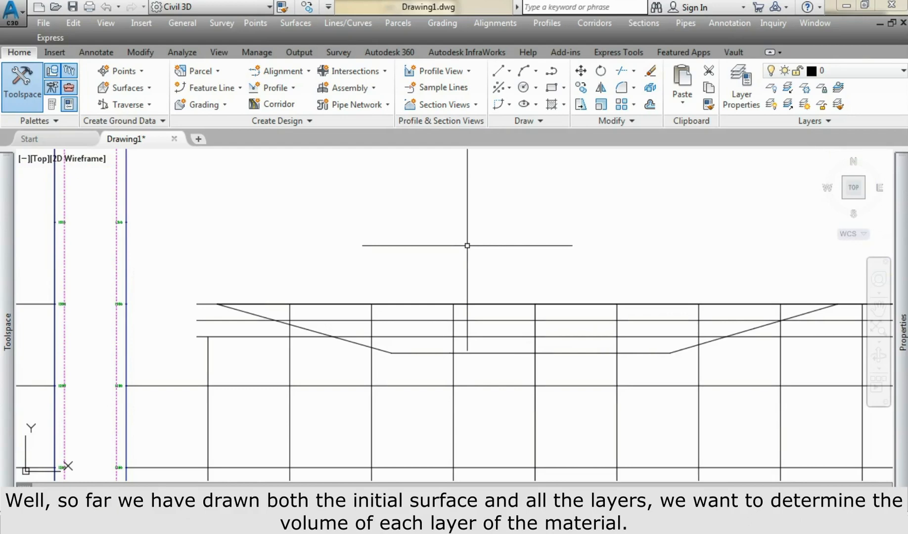
left_click(176, 55)
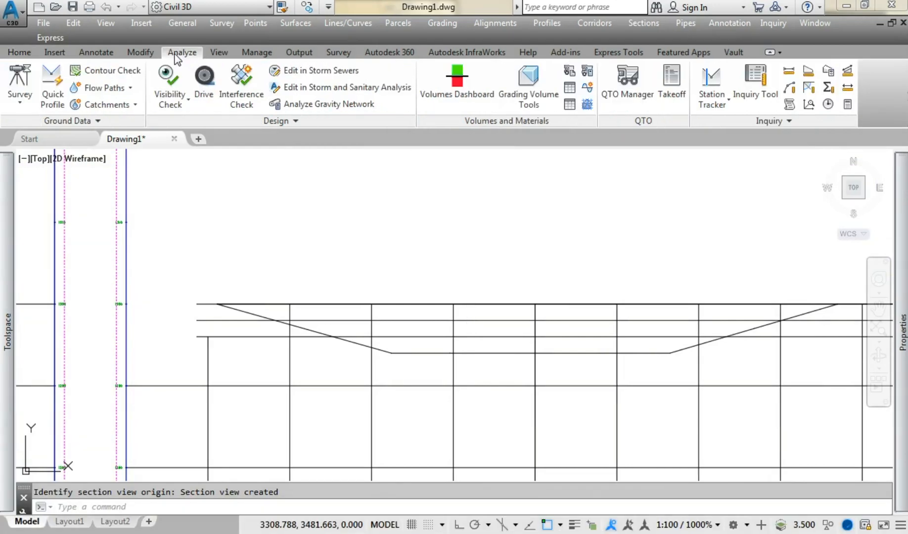
left_click(587, 73)
left_click(586, 253)
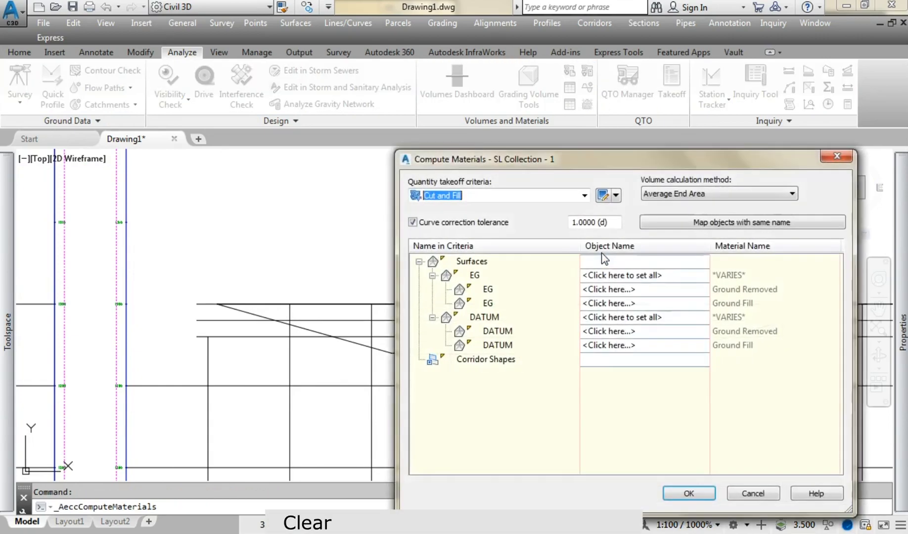
Edit the Cut and Fill quantity takeoff criteria and delete the default Ground Removed and Ground Fill materials.
left_click(603, 195)
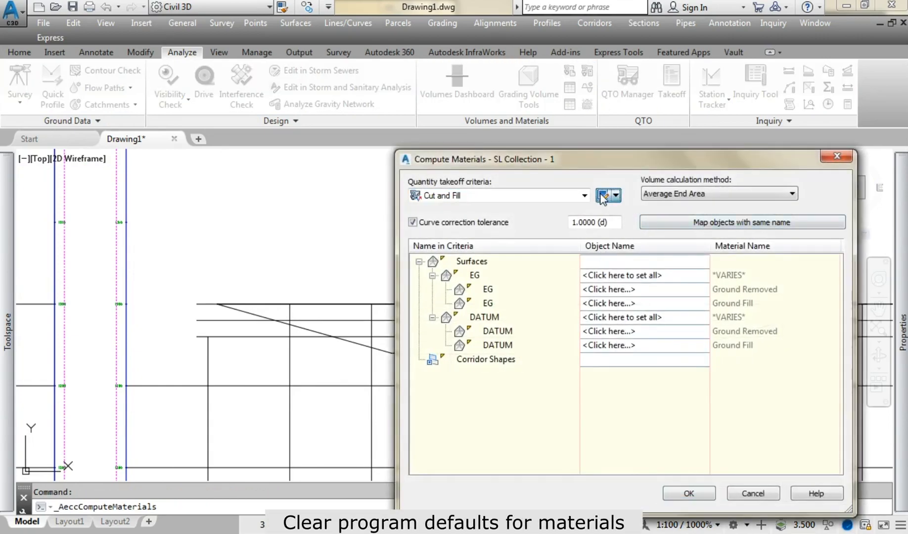
left_click(274, 241)
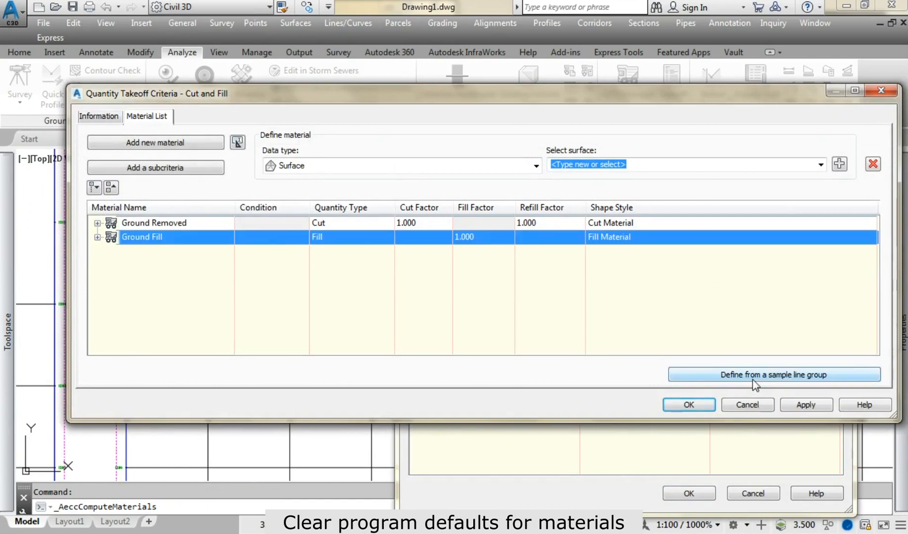
left_click(873, 164)
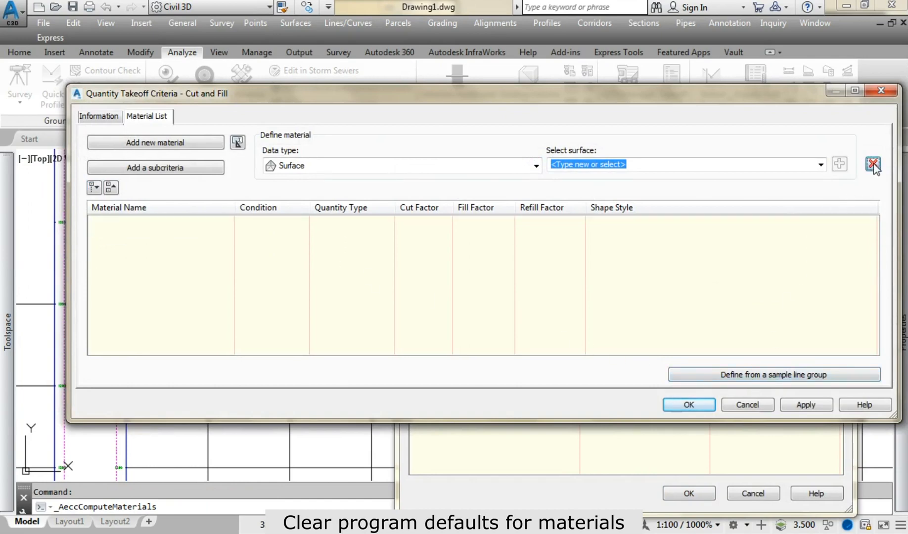
Add a new material to the criteria and name it Material 1.
left_click(162, 144)
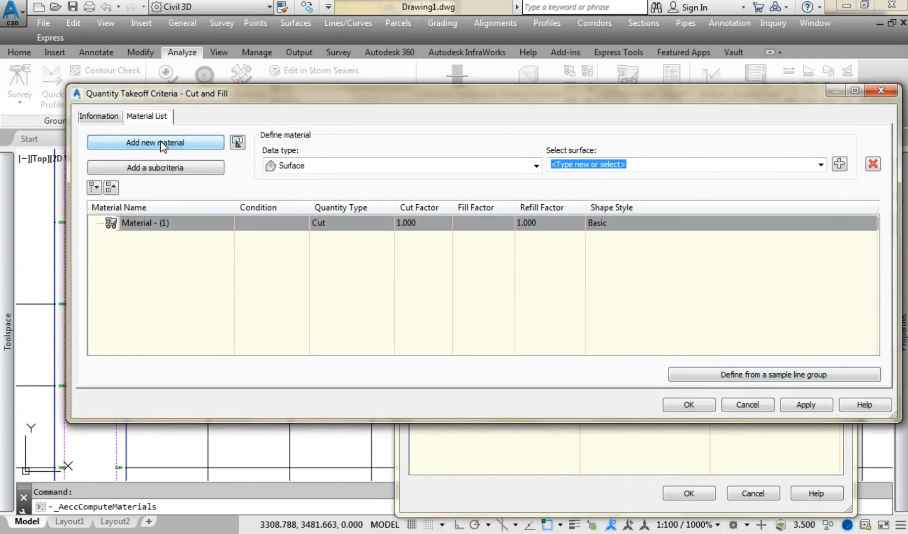
left_click(157, 225)
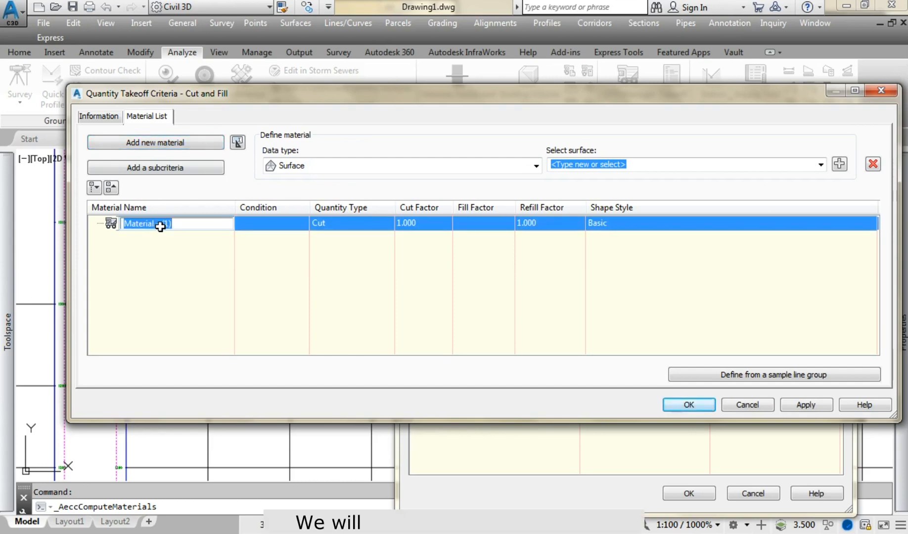
type("M")
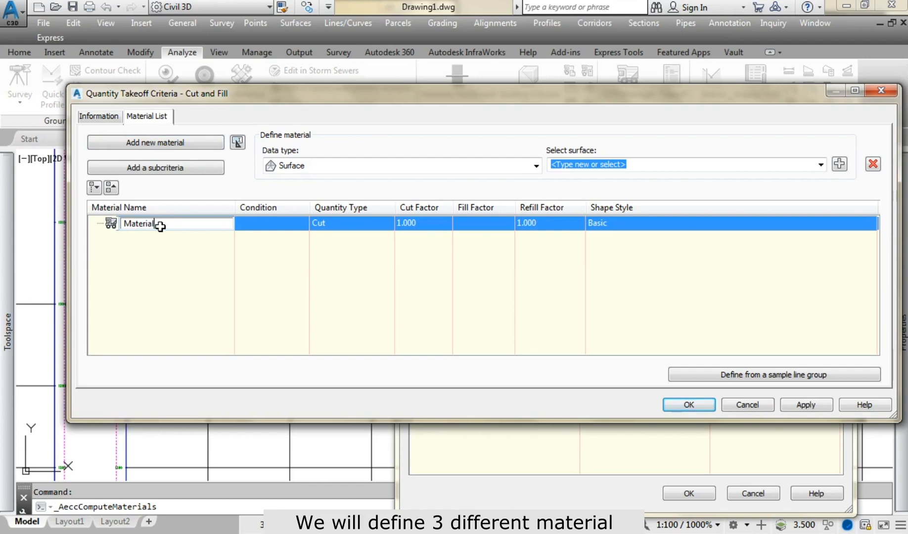
type("aterial 1")
key("Return")
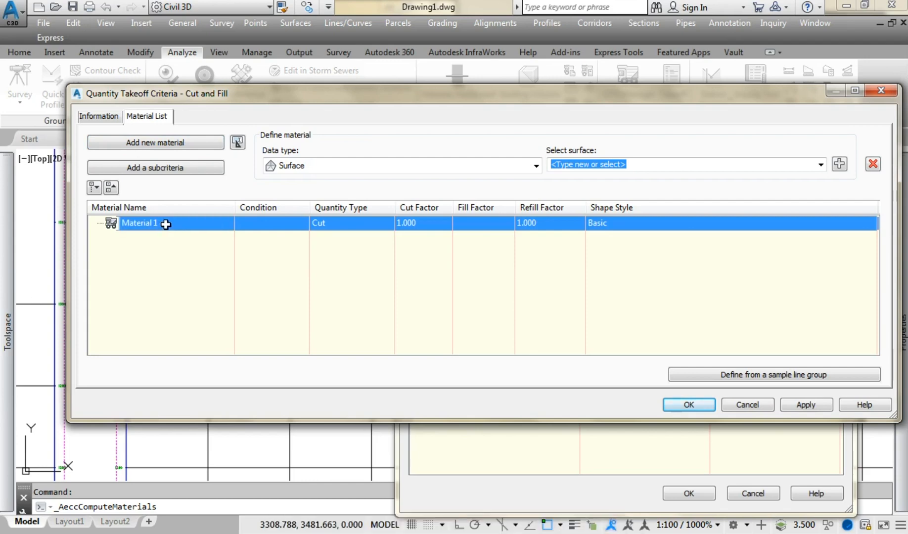
Add two more materials to the criteria and name them Material 2 and Material 3.
left_click(171, 143)
left_click(153, 238)
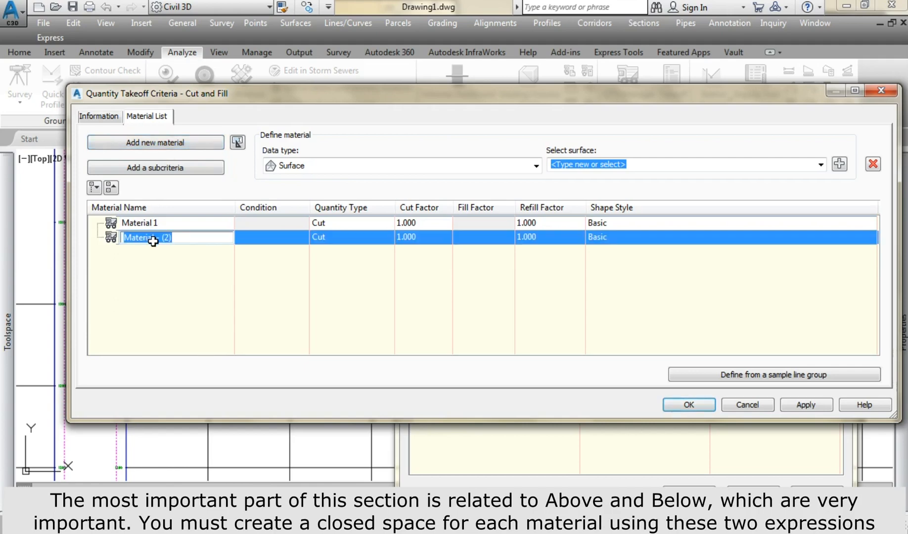
left_click(188, 241)
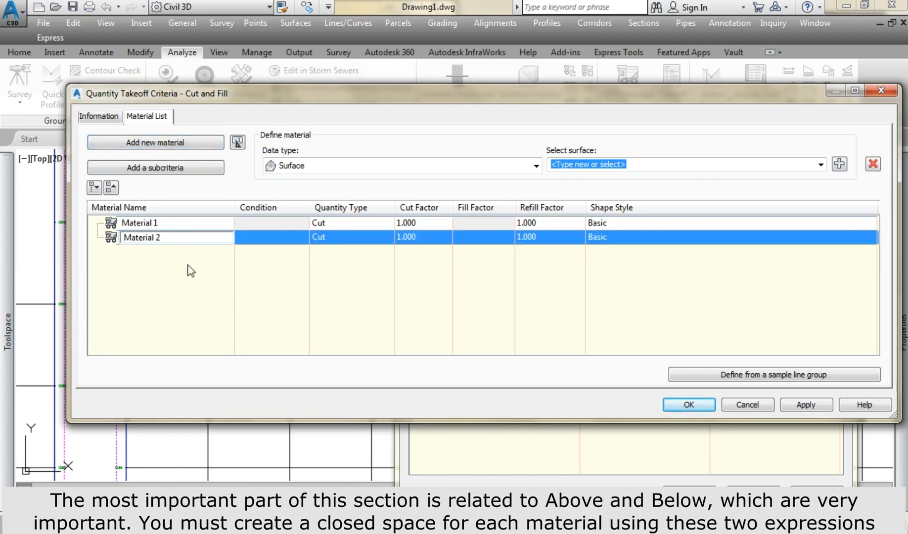
left_click(174, 144)
left_click(168, 251)
left_click(177, 253)
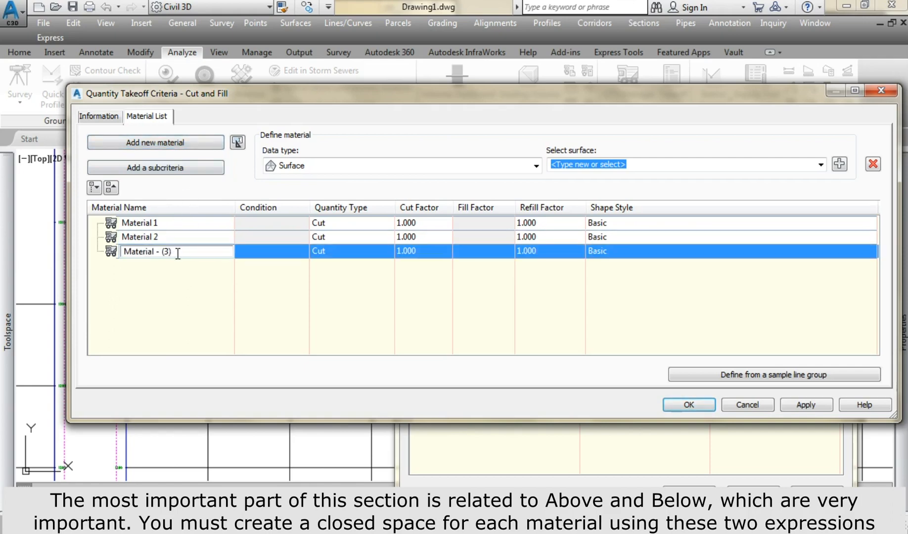
key("BackSpace")
type("3")
key("Return")
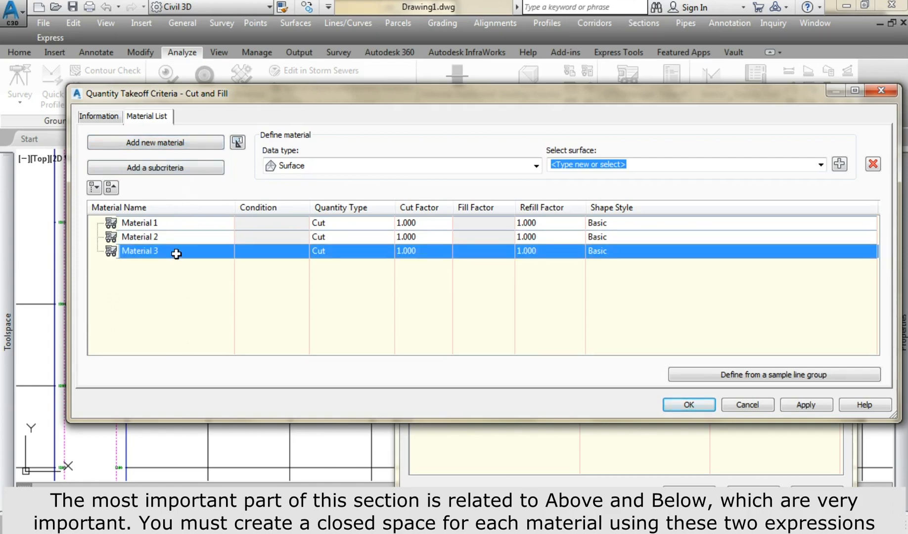
Set the quantity type of Material 1, Material 2 and Material 3 to Fill.
left_click(173, 224)
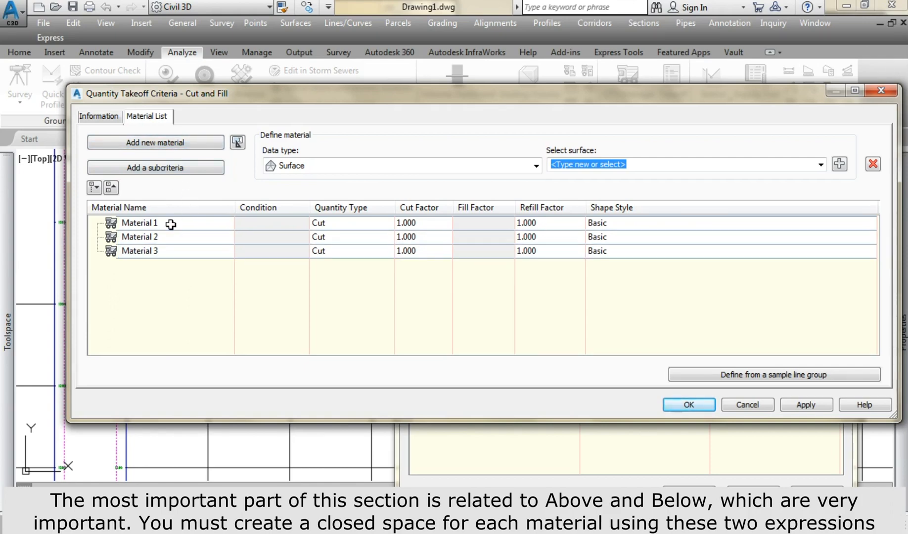
left_click(322, 226)
left_click(327, 224)
left_click(318, 248)
left_click(346, 251)
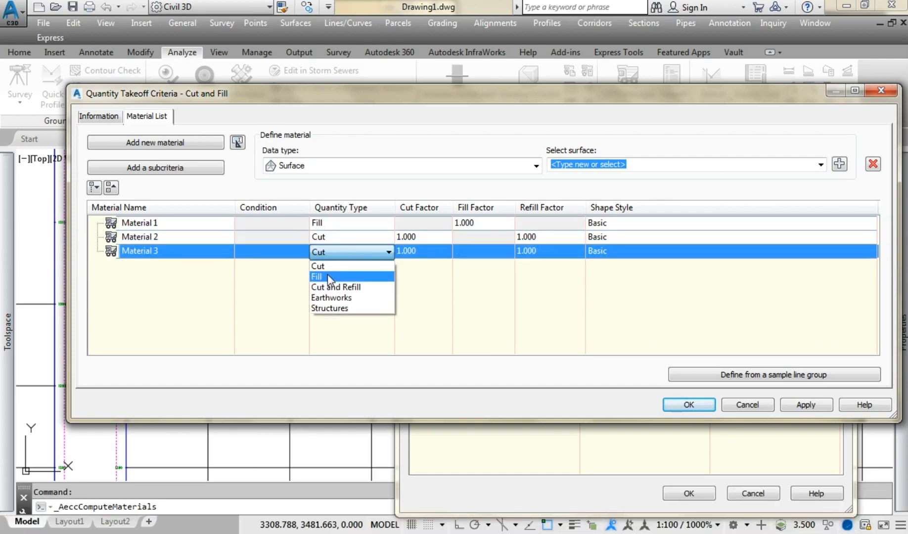
left_click(329, 277)
left_click(319, 237)
left_click(346, 238)
left_click(325, 266)
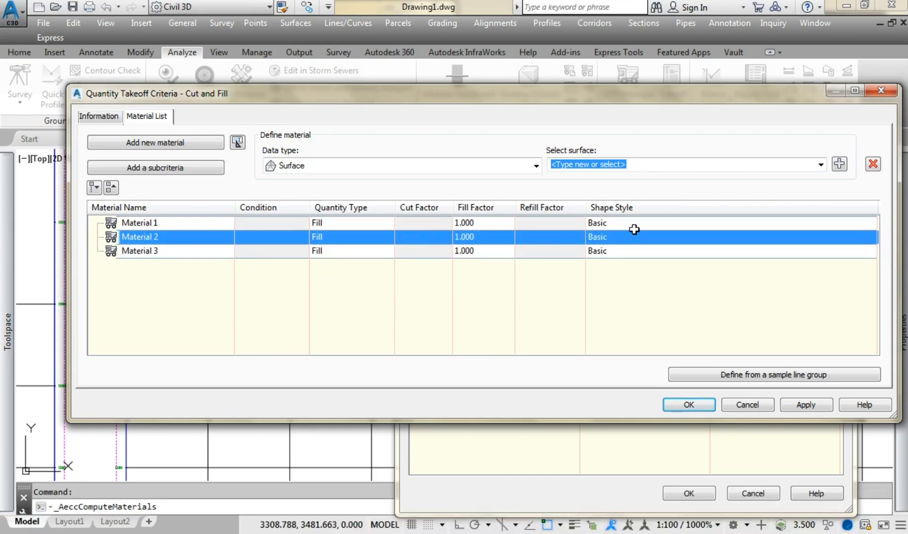
Add Z SURFACE, SURFACE 1 and SURFACE 2 to the definition of Material 1.
left_click(156, 224)
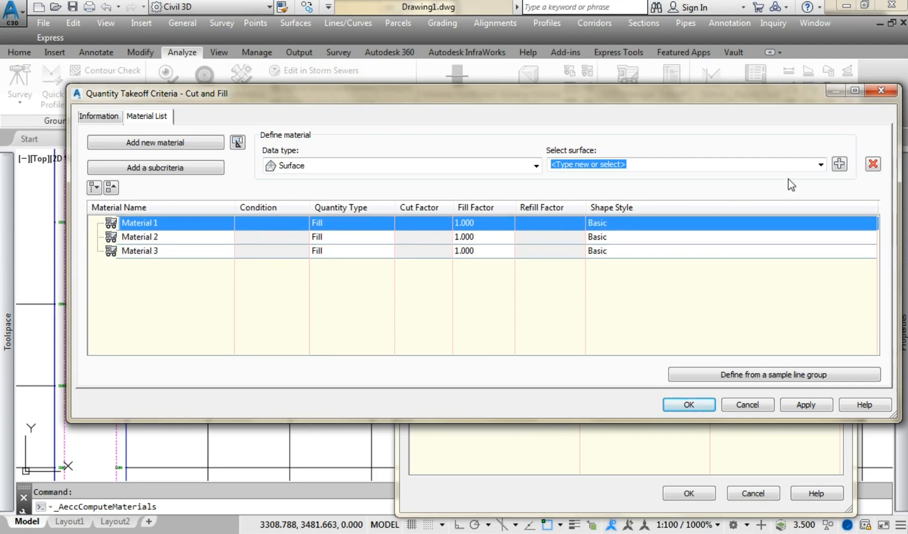
left_click(821, 165)
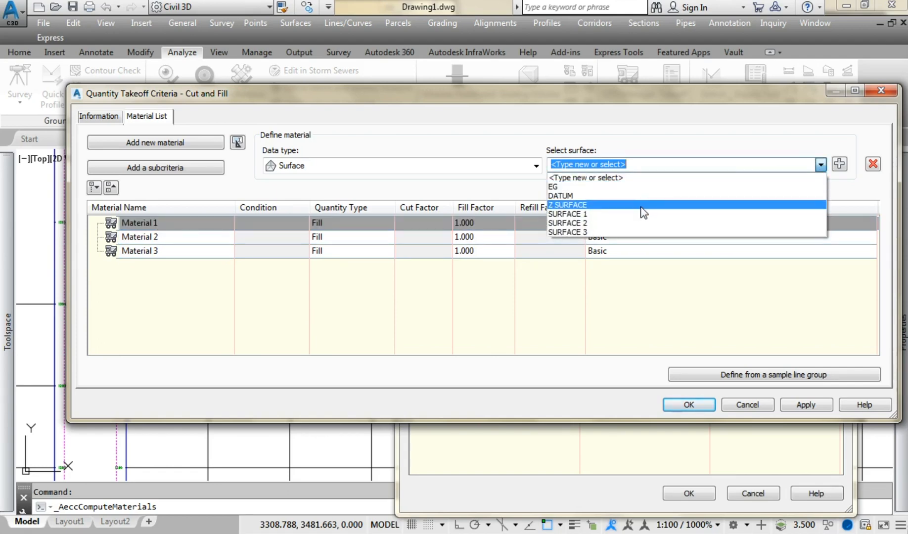
left_click(642, 205)
left_click(839, 164)
left_click(820, 165)
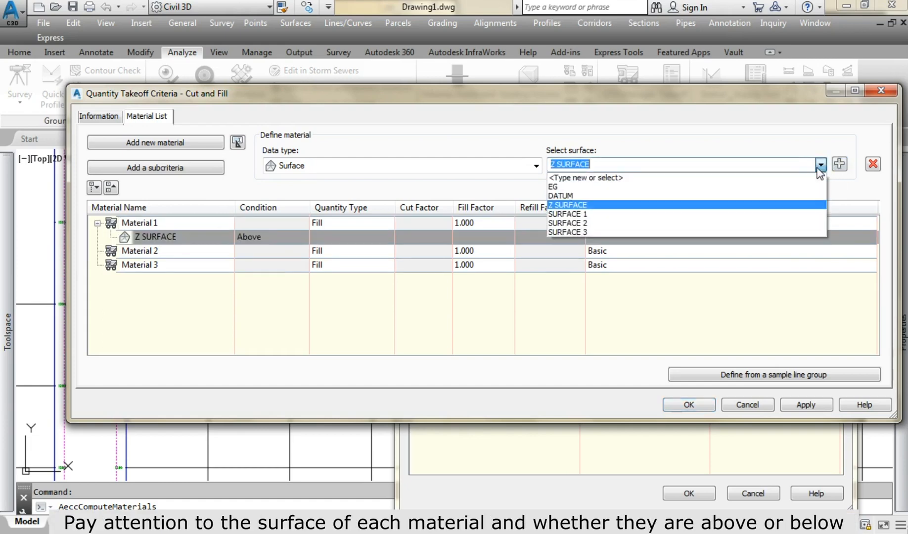
left_click(672, 215)
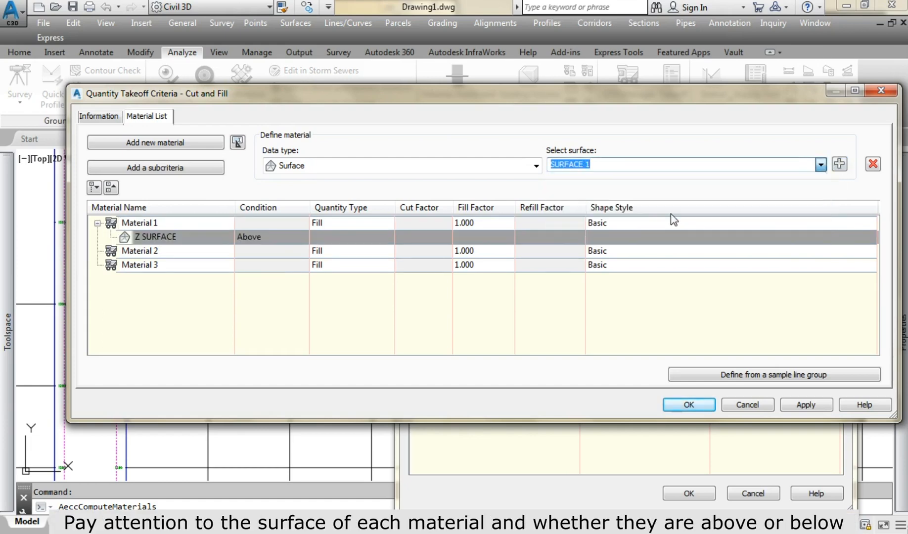
left_click(839, 164)
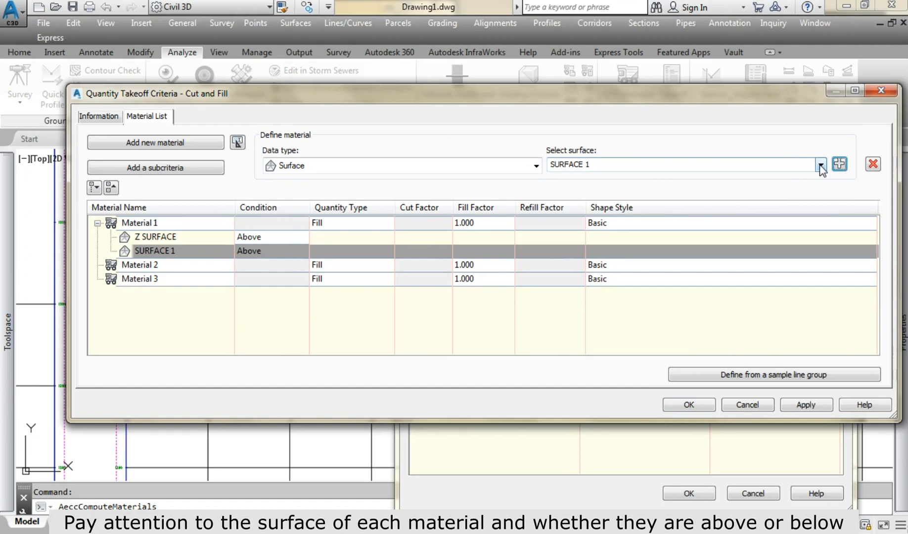
left_click(821, 165)
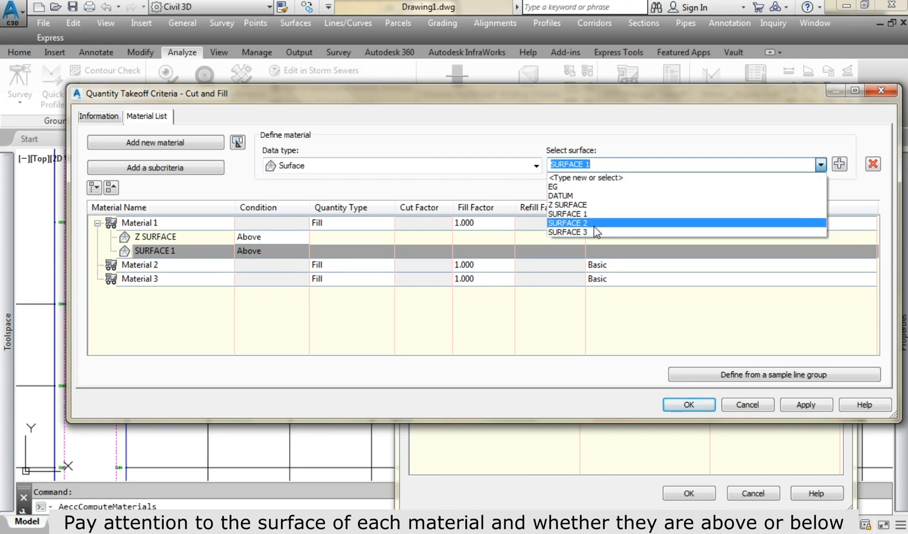
left_click(595, 225)
left_click(839, 167)
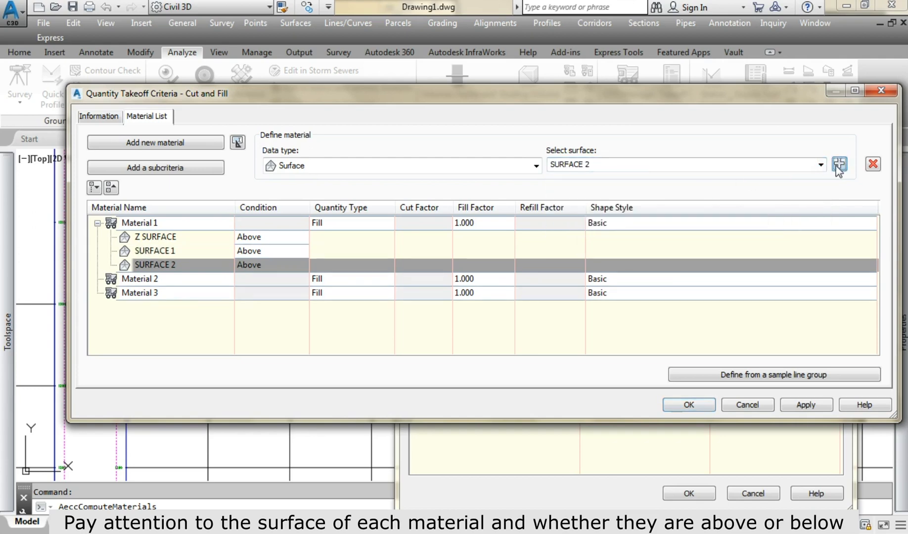
Set the condition of SURFACE 1 under Material 1 to Below.
left_click(167, 239)
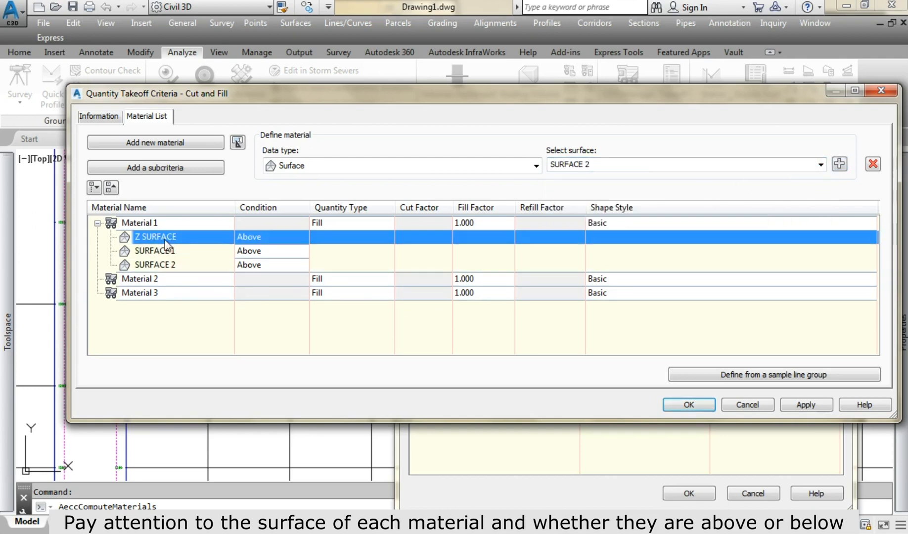
left_click(197, 251)
left_click(260, 252)
left_click(260, 277)
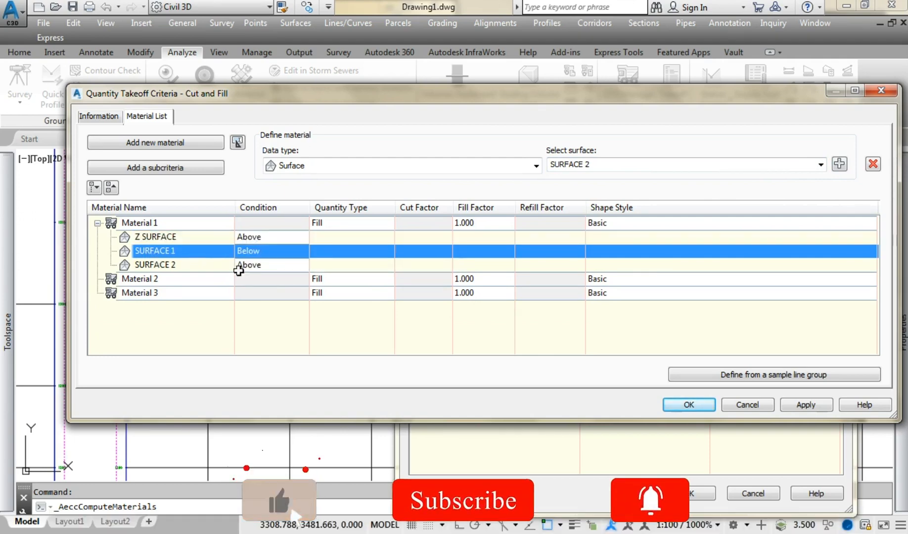
left_click(177, 265)
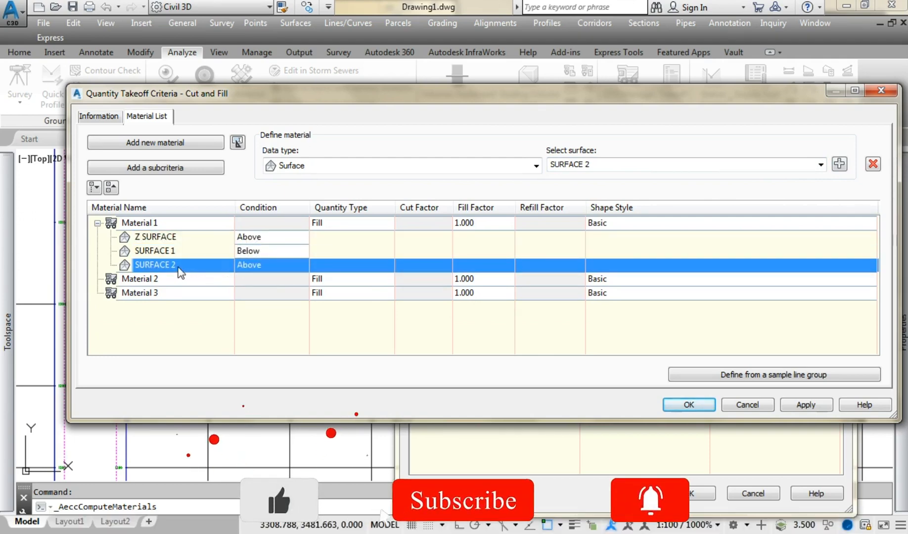
Copy the Basic shape style for Material 1 and name the copy M1.
left_click(601, 222)
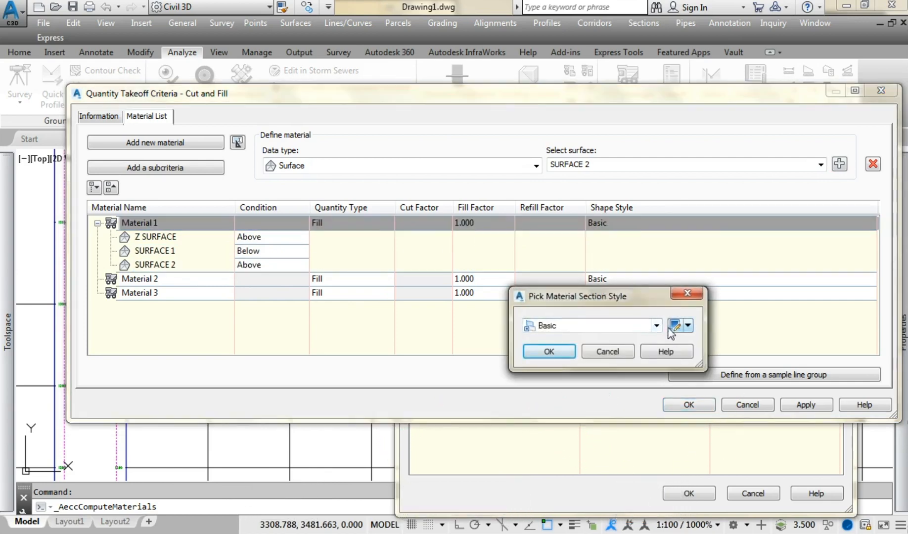
left_click(688, 325)
left_click(702, 354)
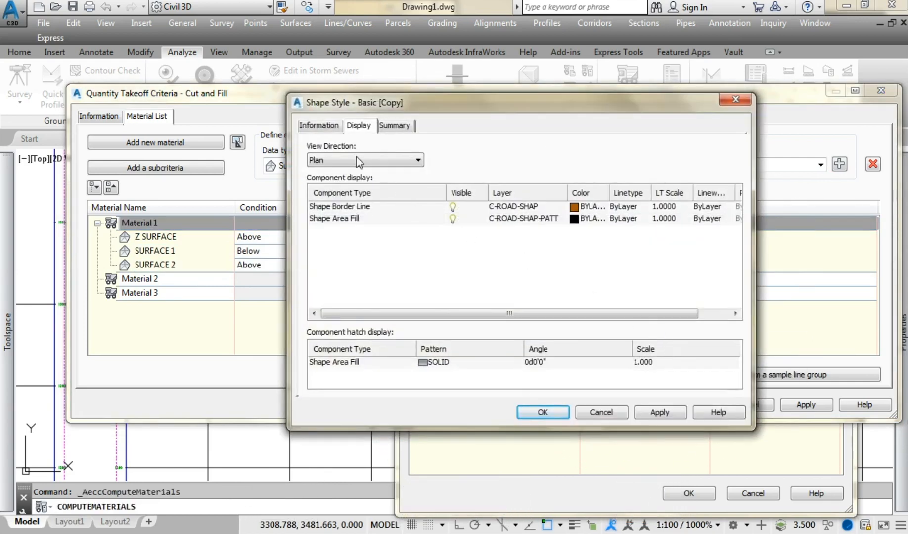
key("ctrl+shift+Tab")
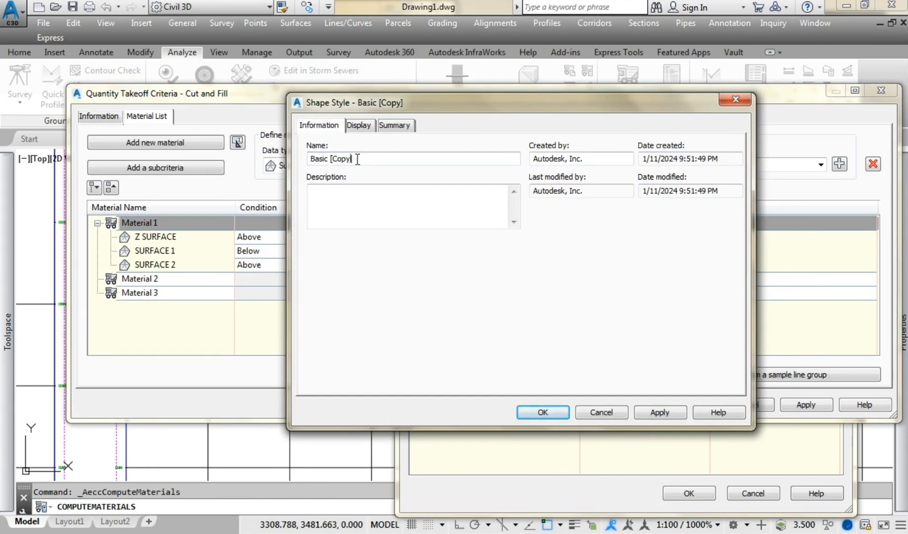
left_click_drag(358, 159, 279, 160)
type("M1")
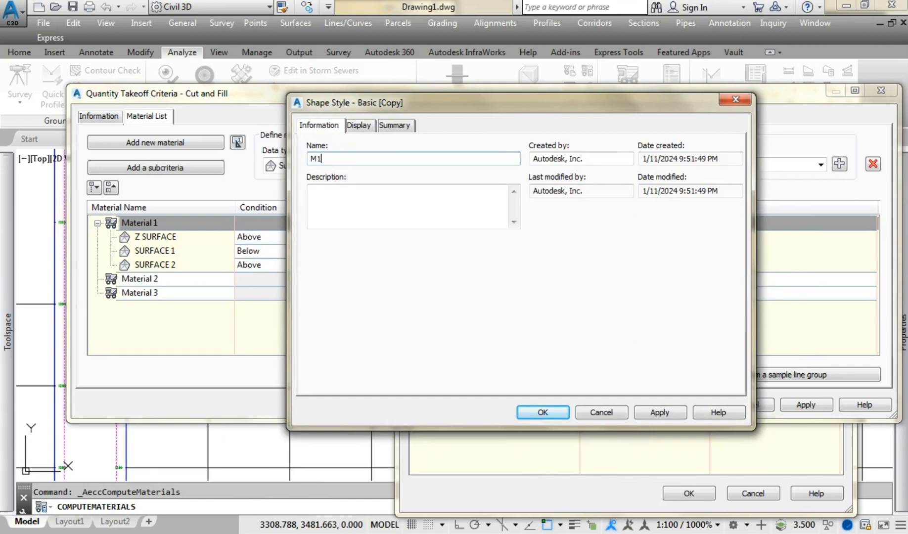
Set the Shape Area Fill color of style M1 to green for the Section view direction.
left_click(358, 126)
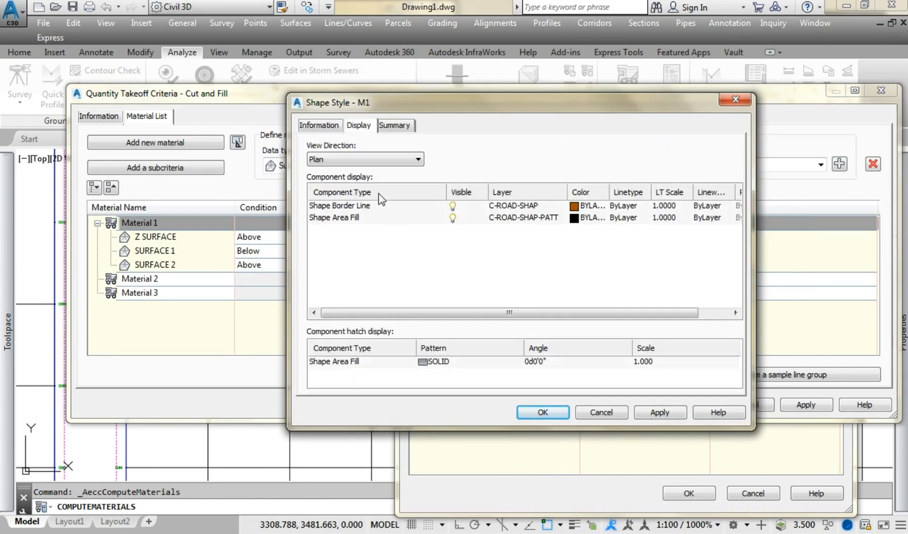
left_click(353, 159)
left_click(341, 194)
left_click(575, 218)
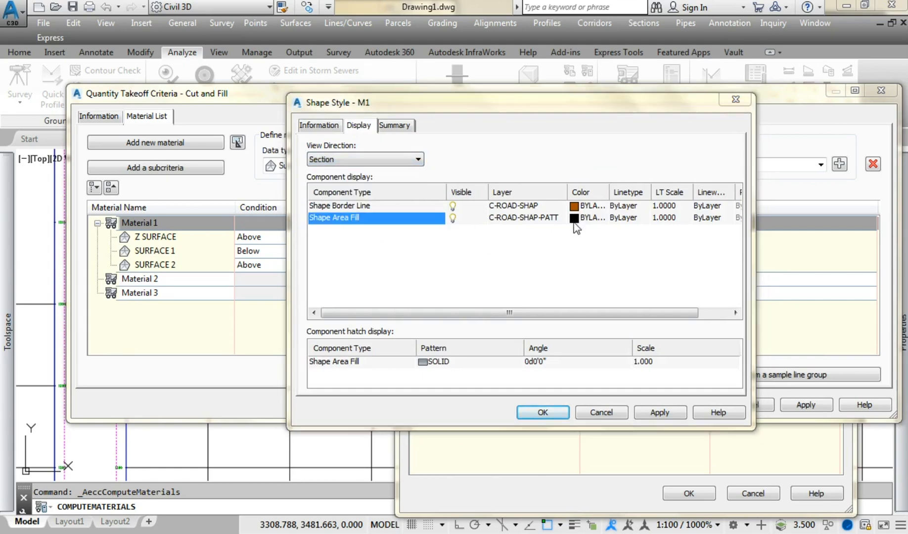
left_click(643, 354)
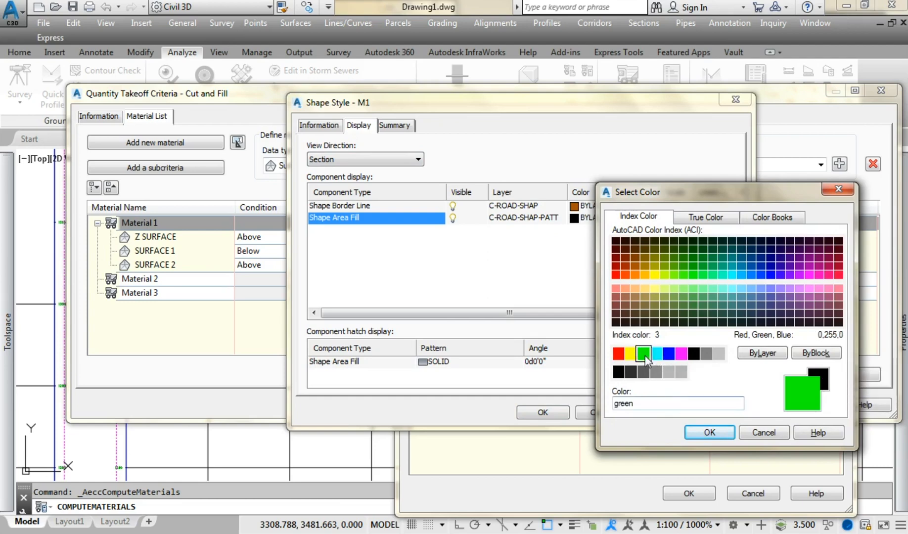
left_click(708, 431)
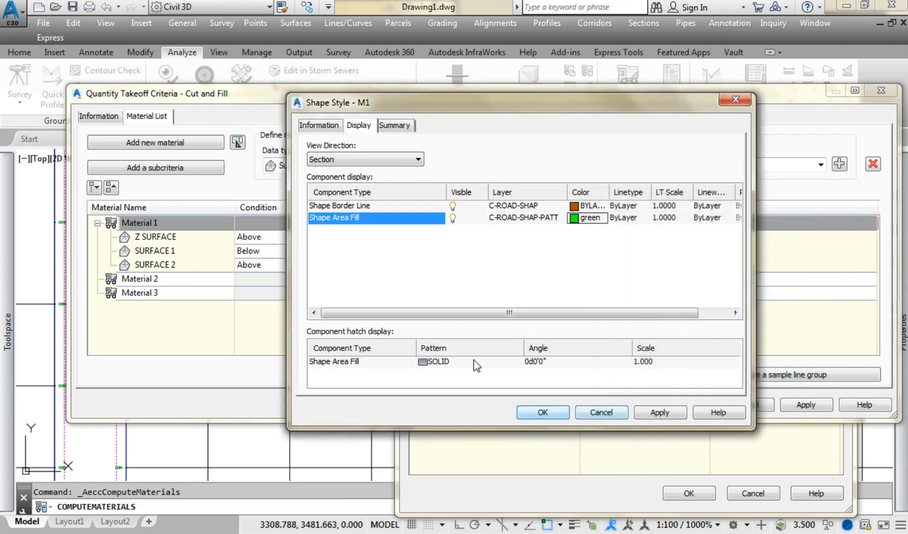
Give M1's area fill the predefined ANSI31 hatch at scale 0.1 and assign the style to Material 1.
left_click(431, 363)
left_click(504, 228)
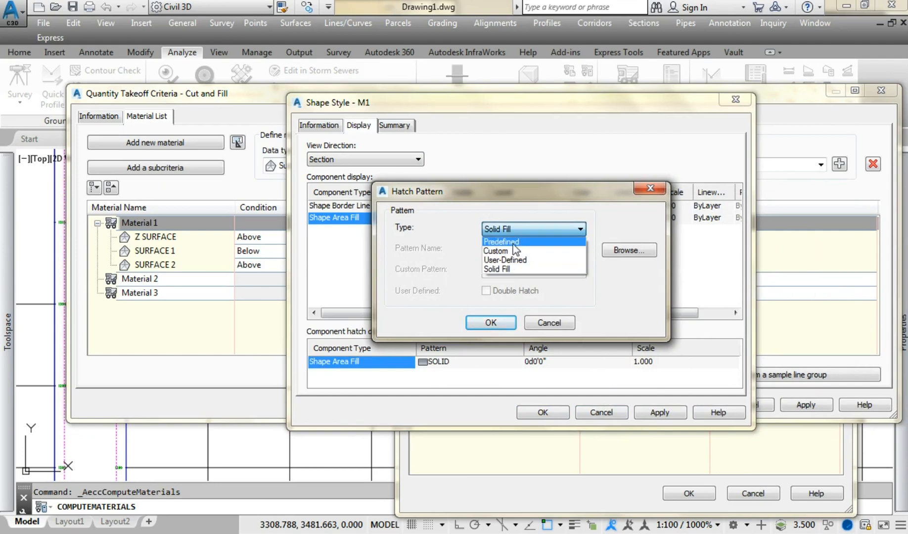
left_click(517, 242)
left_click(522, 250)
left_click(522, 272)
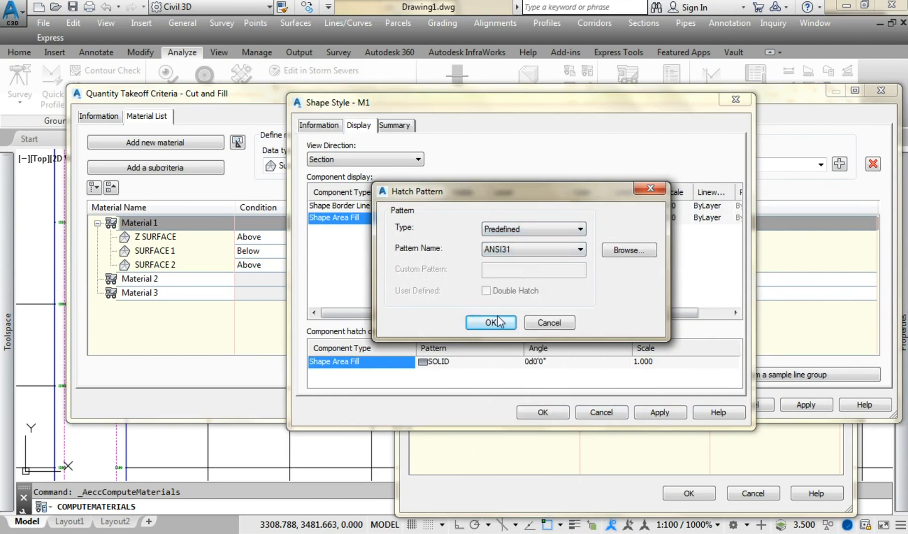
left_click(488, 322)
left_click(663, 363)
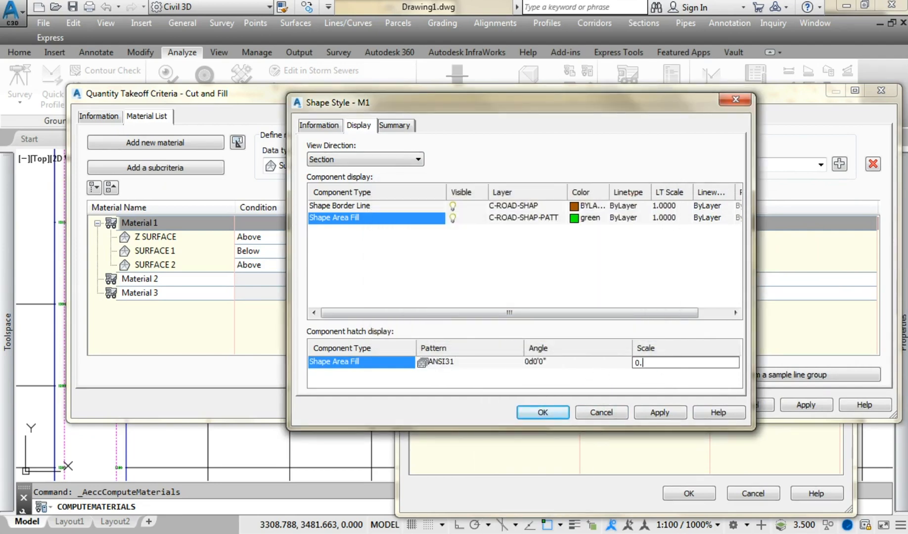
left_click(664, 371)
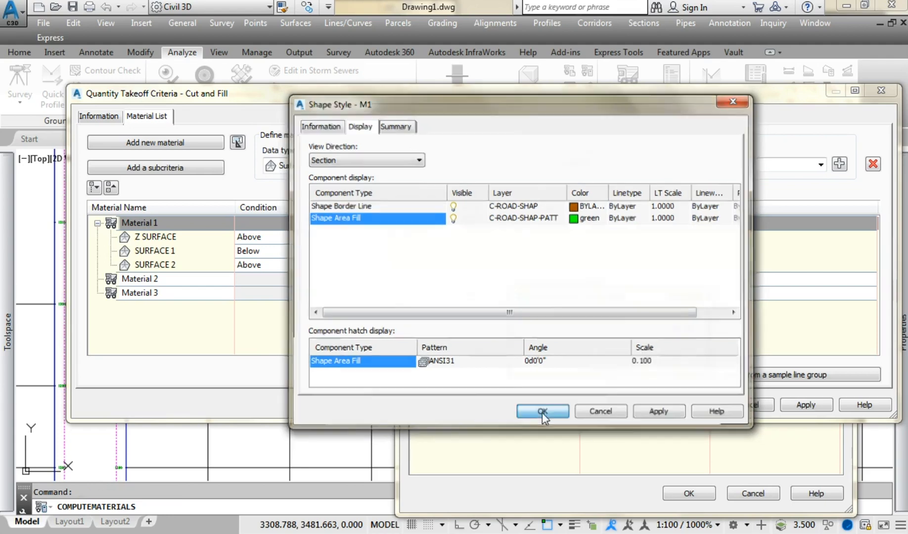
left_click(542, 412)
left_click(553, 350)
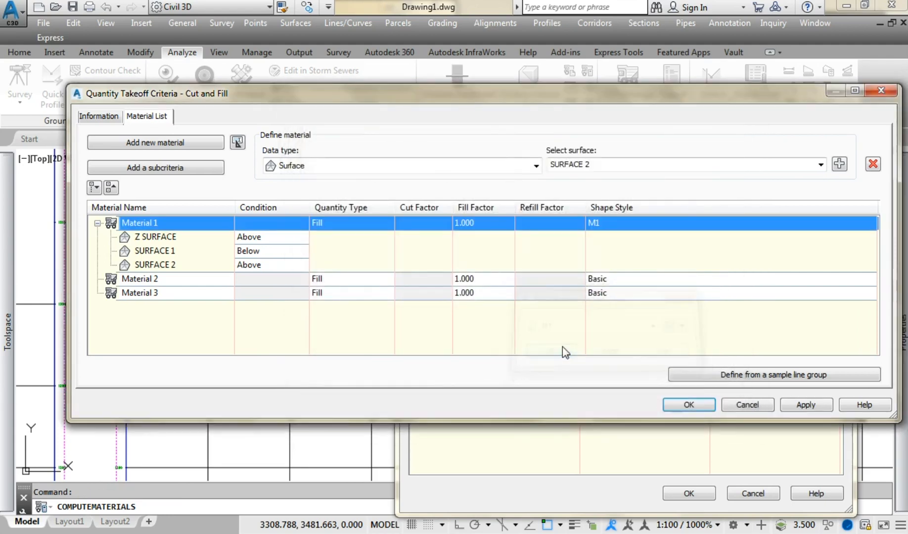
Add Z SURFACE, SURFACE 2 and SURFACE 3 to the definition of Material 2.
left_click(98, 223)
left_click(114, 237)
left_click(820, 165)
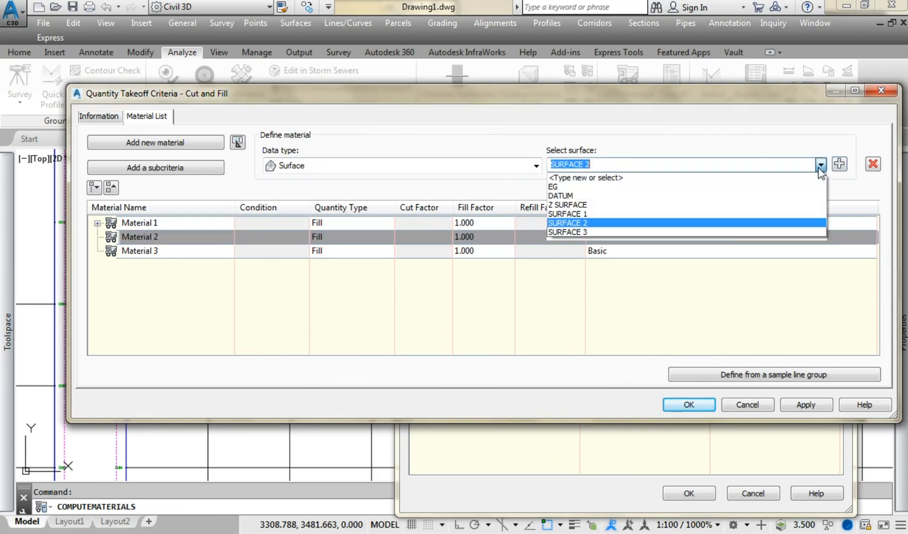
left_click(798, 204)
left_click(833, 167)
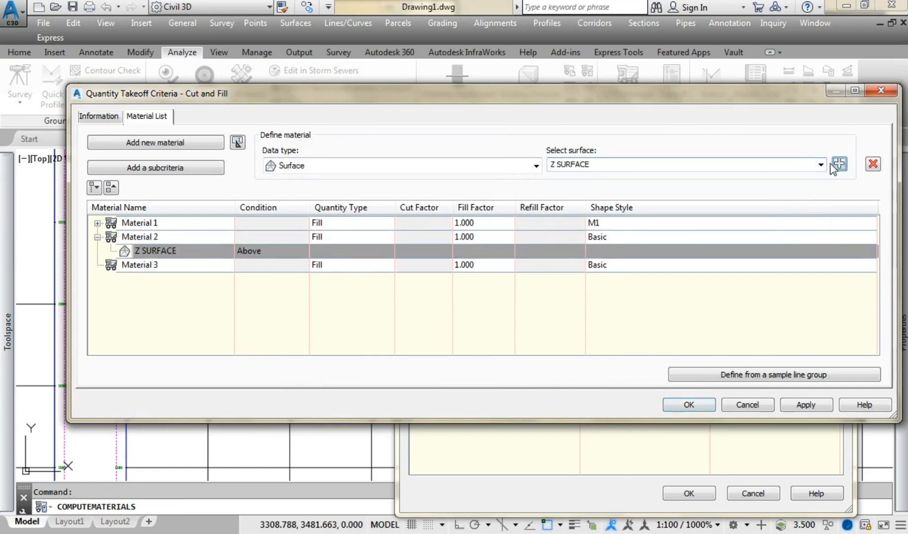
left_click(820, 165)
left_click(766, 225)
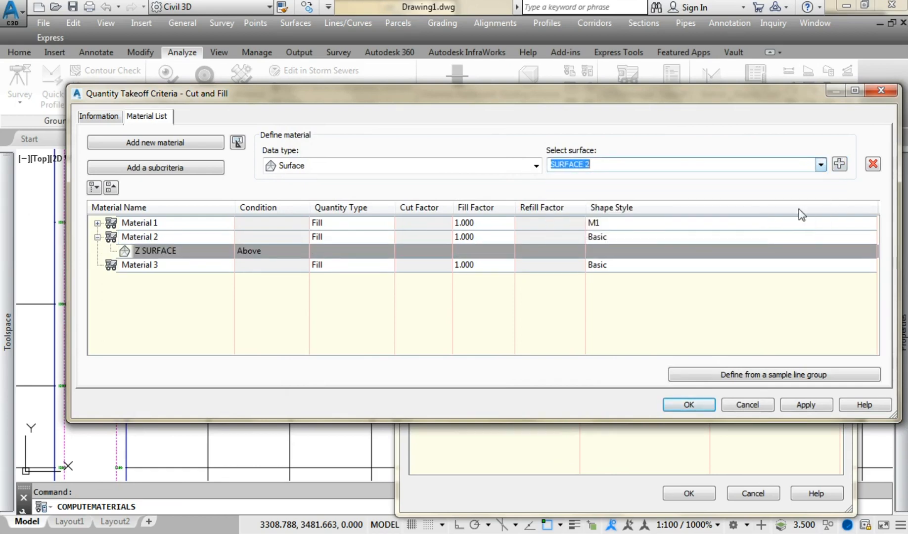
left_click(839, 165)
left_click(820, 165)
left_click(715, 232)
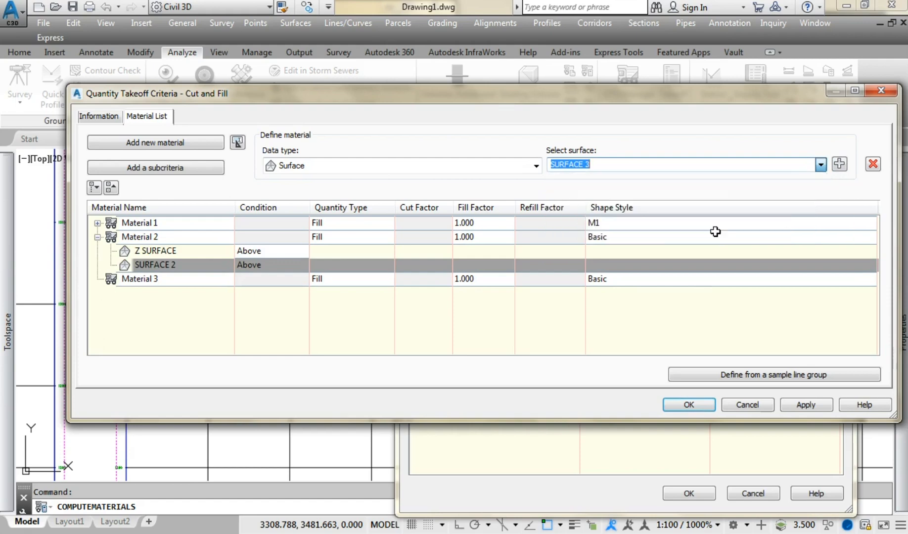
left_click(839, 165)
Set the condition of SURFACE 2 under Material 2 to Below.
left_click(186, 252)
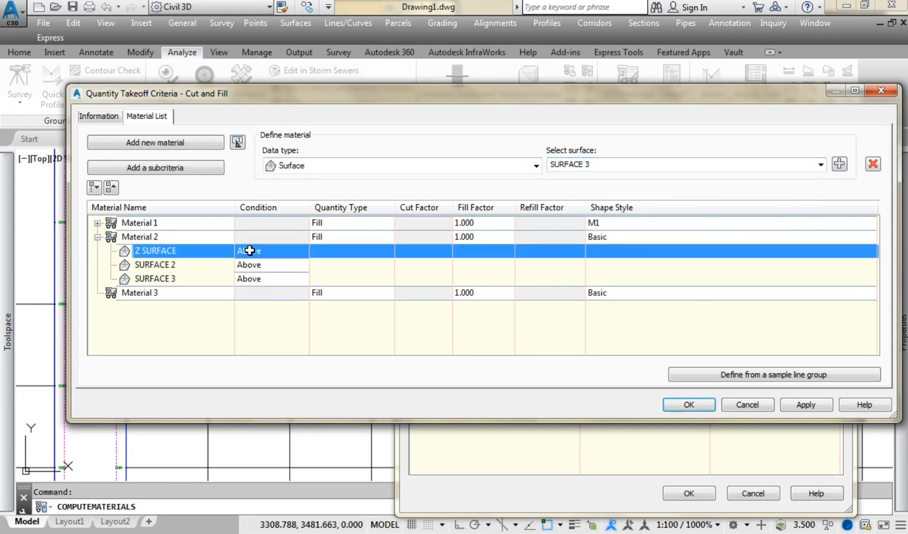
left_click(182, 266)
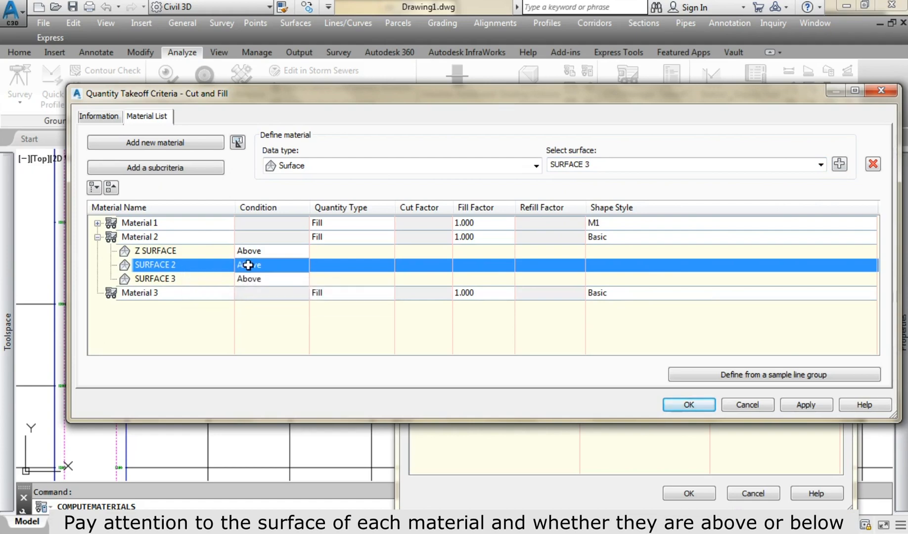
left_click(267, 272)
left_click(264, 292)
left_click(191, 285)
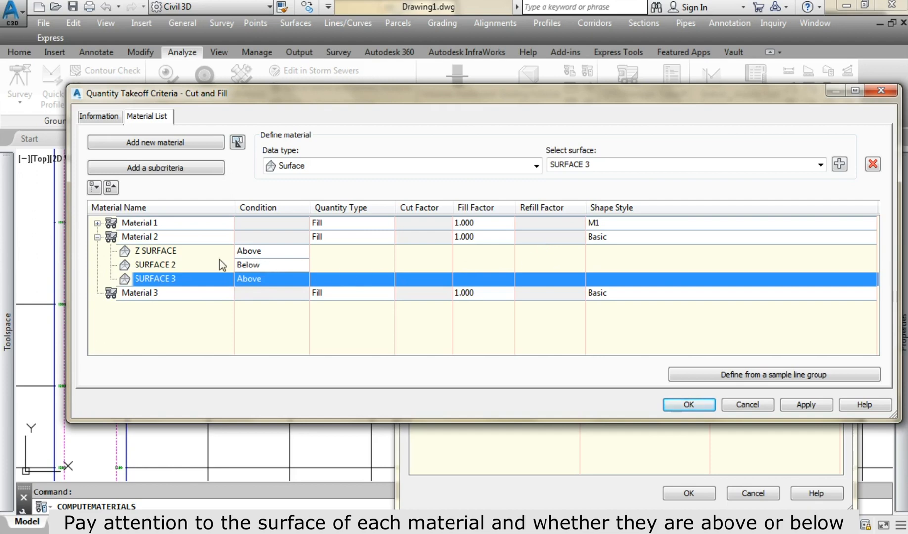
Copy shape style M1 for Material 2 and name the copy M2.
left_click(606, 241)
left_click(656, 325)
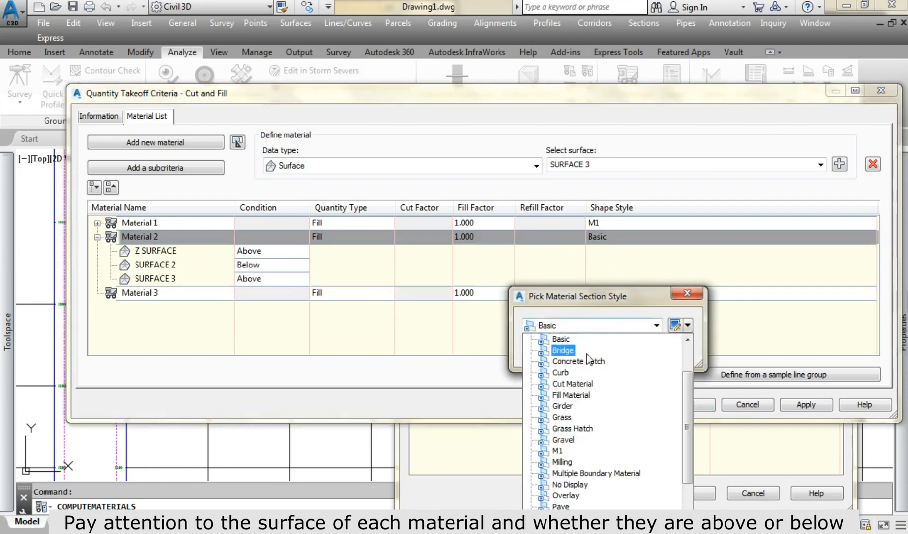
left_click(561, 455)
left_click(676, 327)
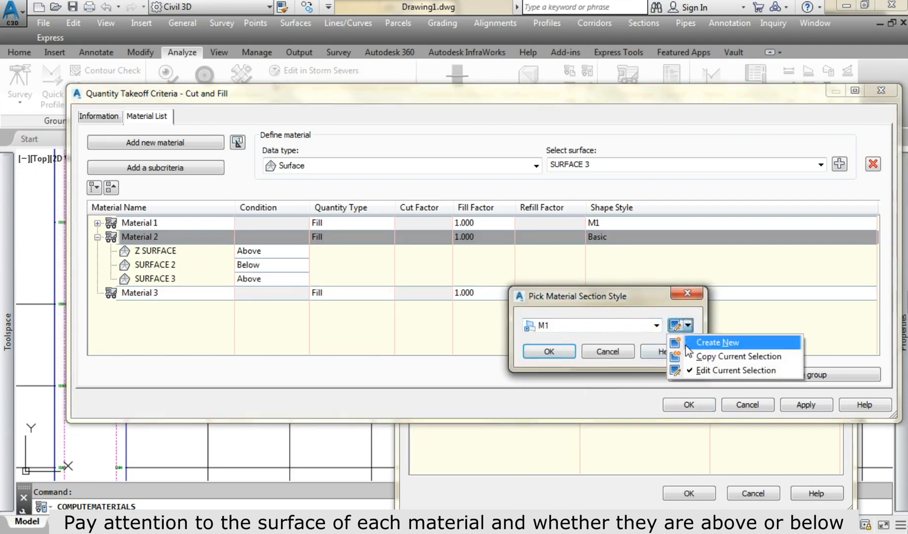
left_click(692, 354)
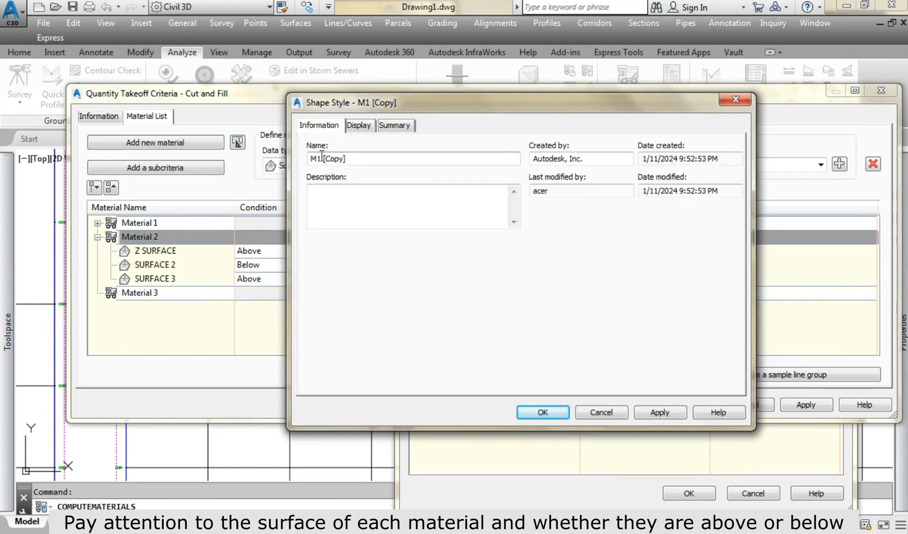
Set M2's Shape Area Fill color to blue for the Section view direction and assign the style to Material 2.
left_click(352, 126)
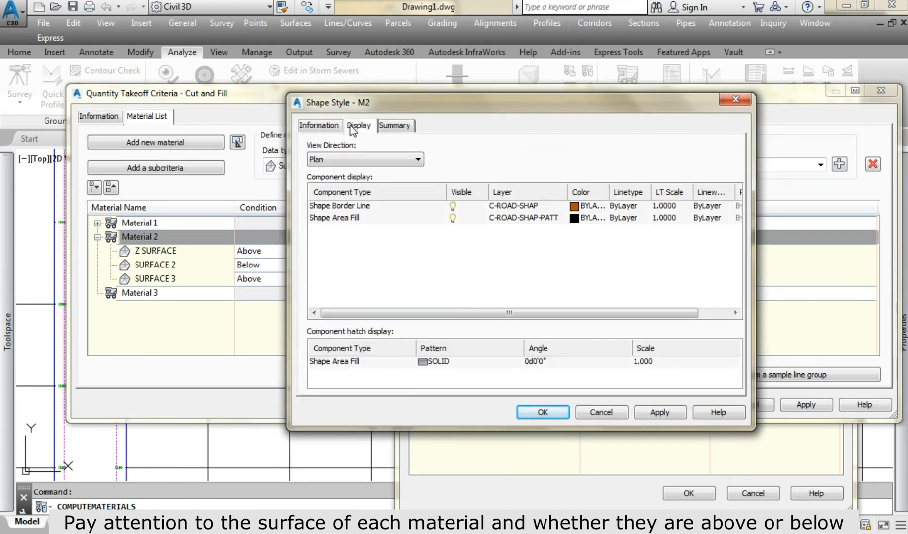
left_click(360, 160)
left_click(336, 198)
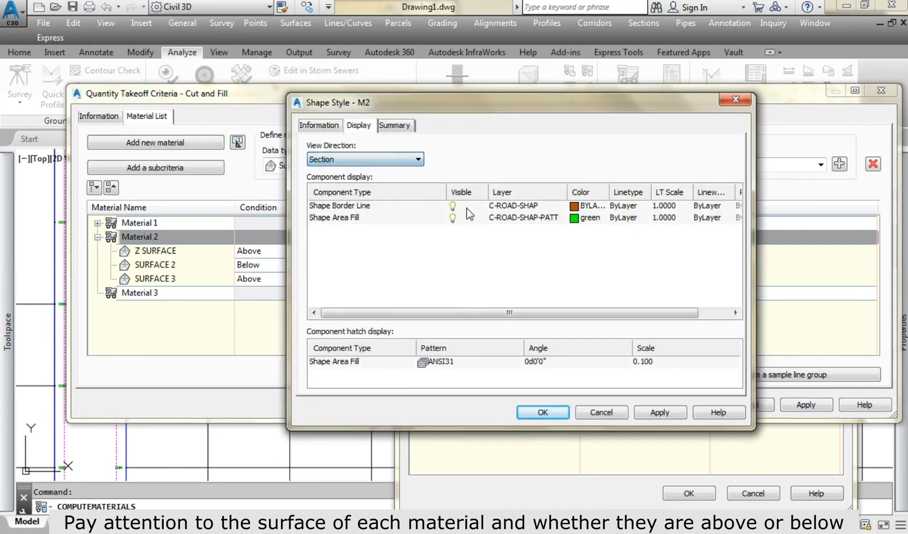
left_click(575, 218)
left_click(668, 352)
left_click(710, 432)
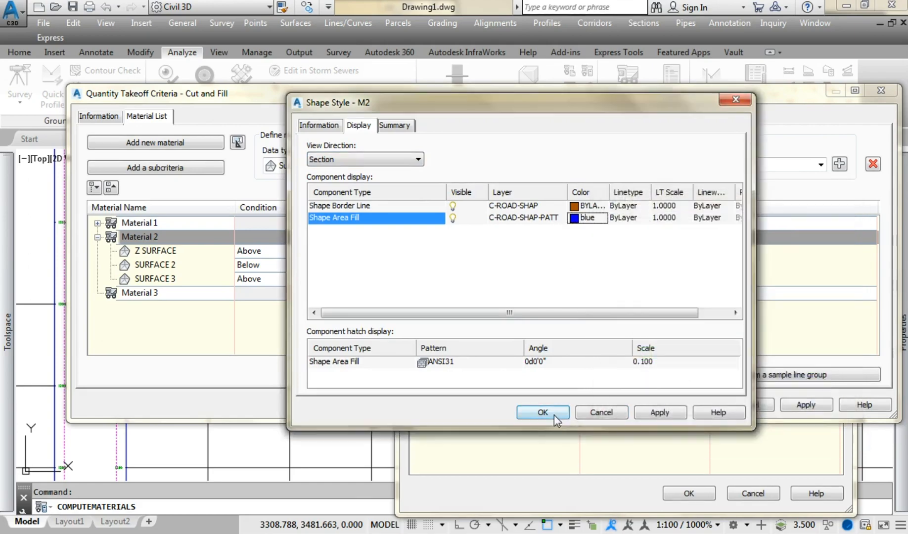
left_click(543, 356)
left_click(562, 352)
Add Z SURFACE and SURFACE 3 to Material 3 and set the condition of SURFACE 3 to Below.
left_click(97, 237)
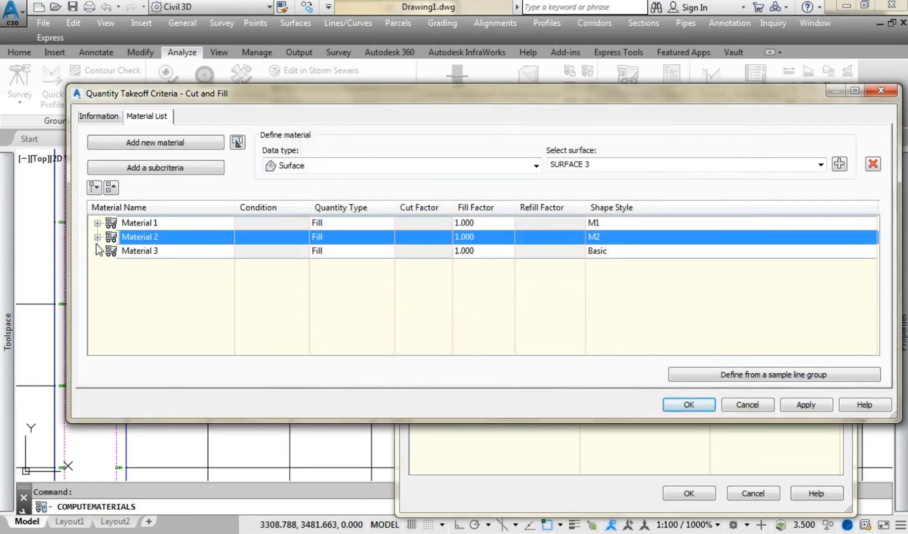
left_click(117, 251)
left_click(820, 164)
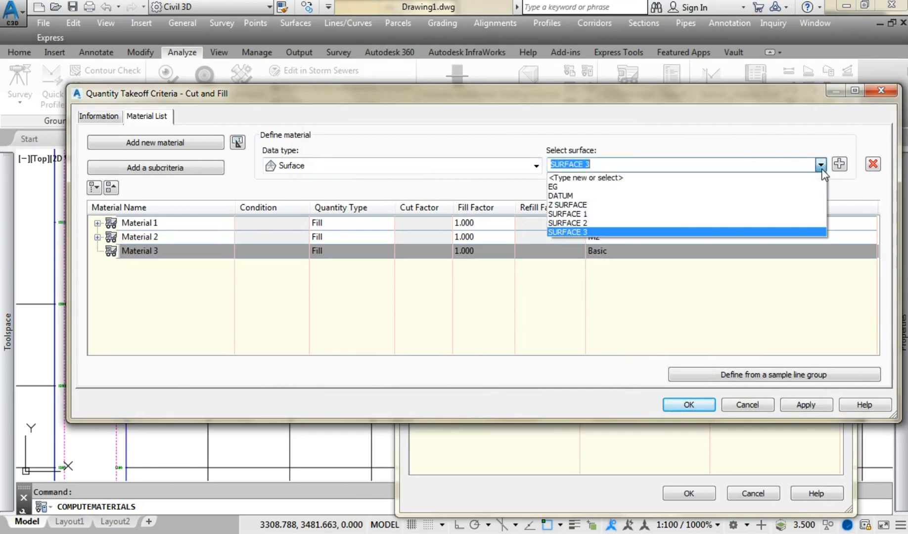
left_click(744, 203)
left_click(840, 164)
left_click(821, 165)
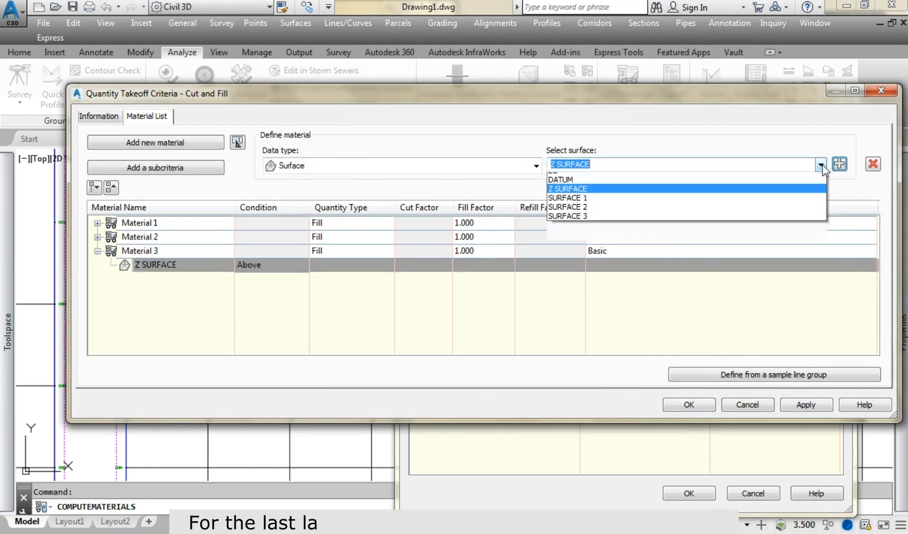
left_click(733, 237)
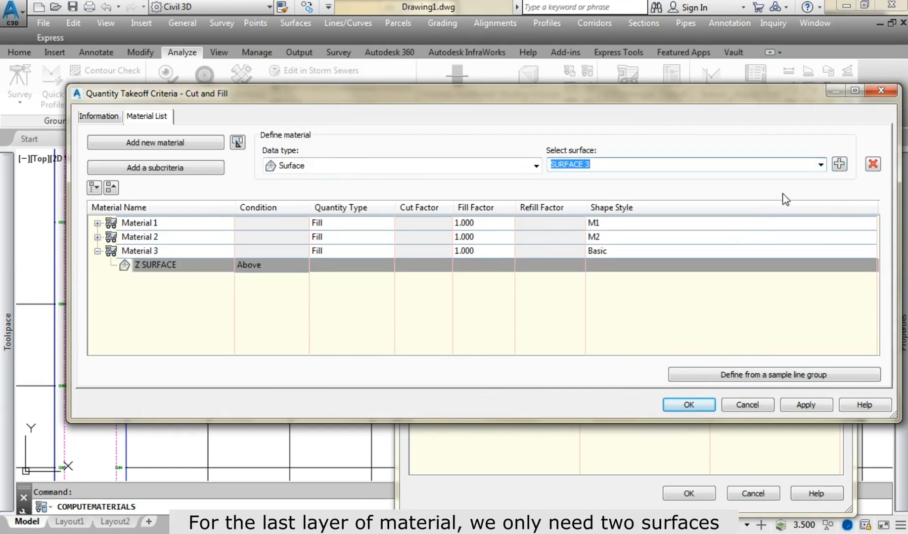
left_click(840, 164)
left_click(263, 281)
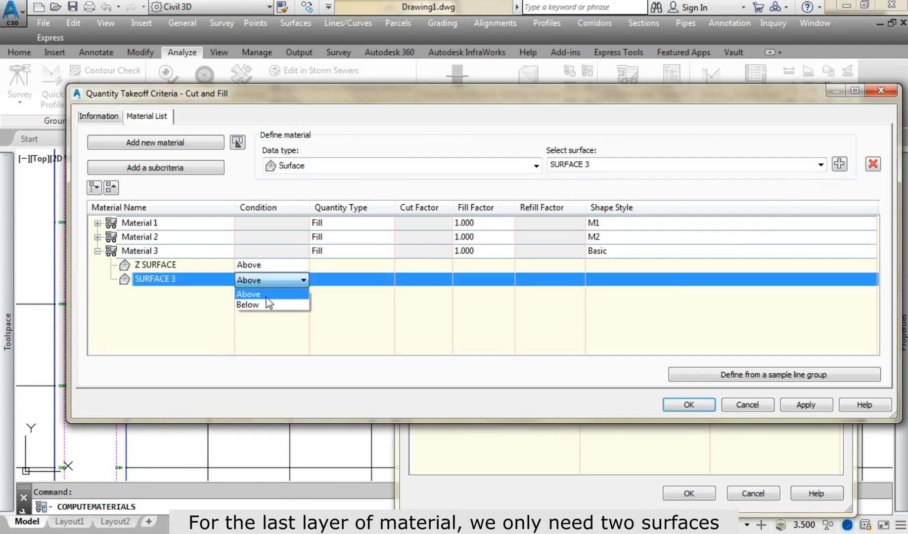
left_click(270, 304)
Copy shape style M2 for Material 3 and name the copy M3.
left_click(612, 251)
left_click(657, 325)
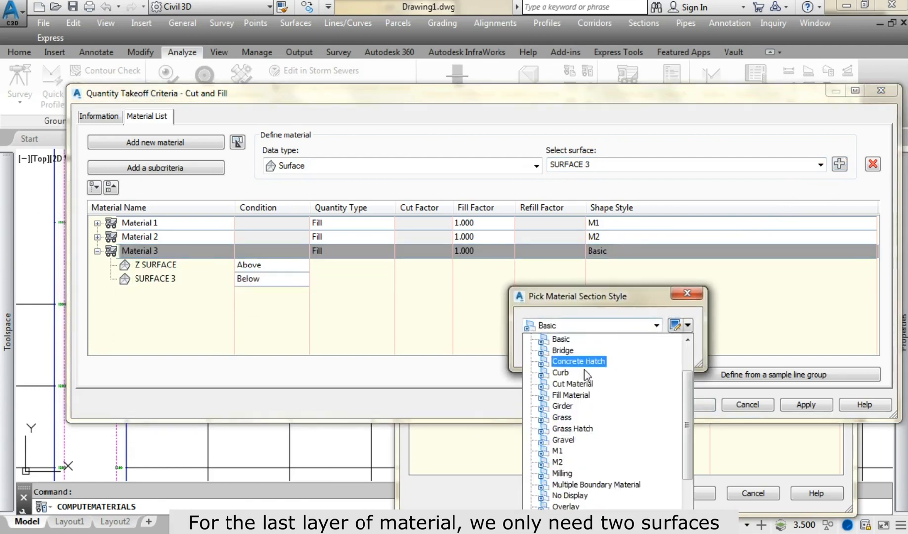
left_click(554, 462)
left_click(687, 325)
left_click(715, 357)
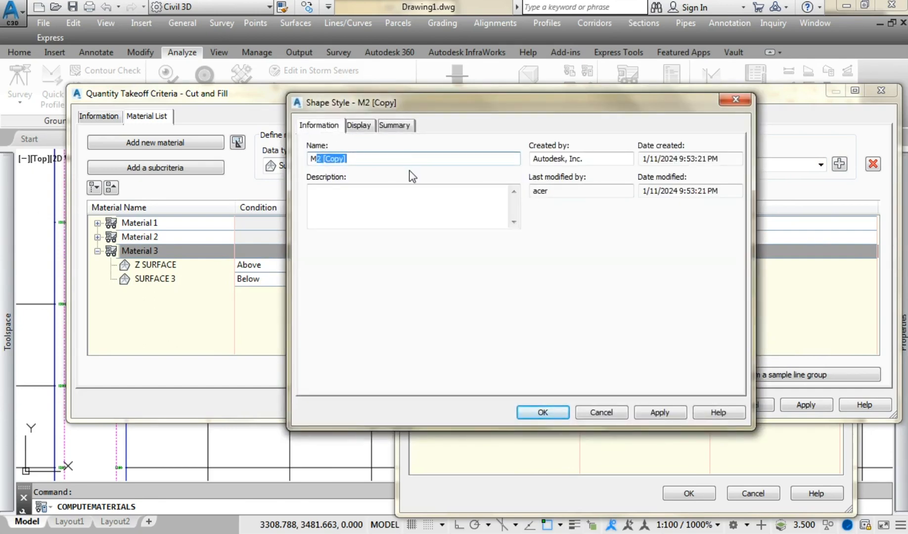
type("3")
Set M3's Shape Area Fill color to red for the Section view direction, assign the style to Material 3 and accept the criteria.
left_click(358, 125)
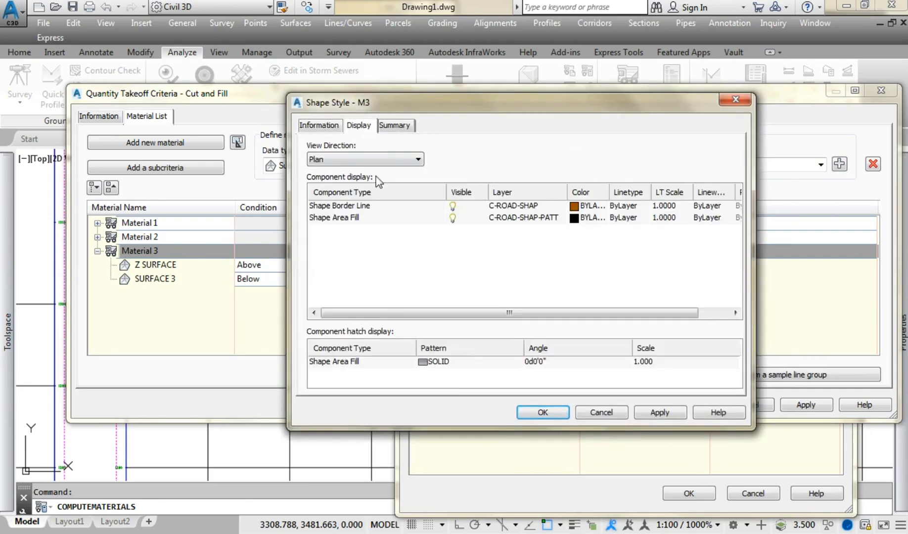
left_click(353, 159)
left_click(326, 200)
left_click(574, 217)
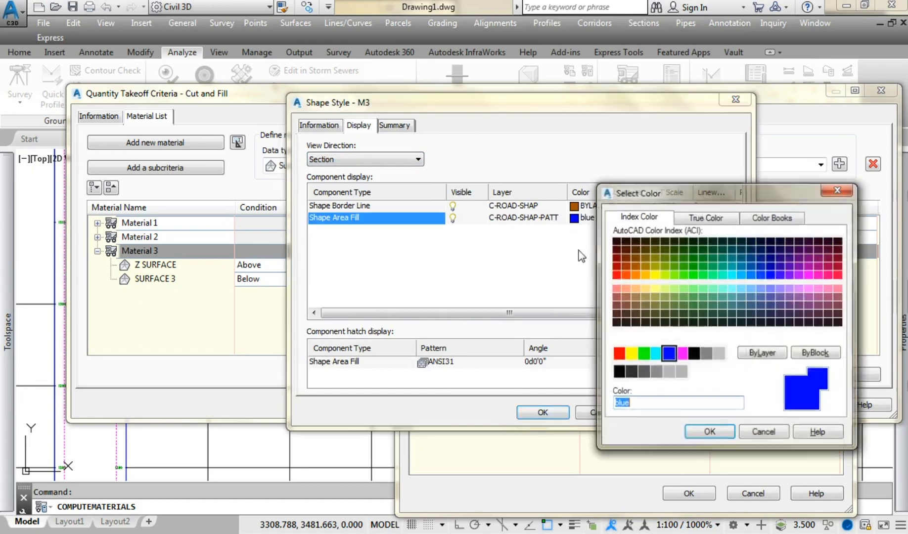
left_click(618, 353)
left_click(693, 433)
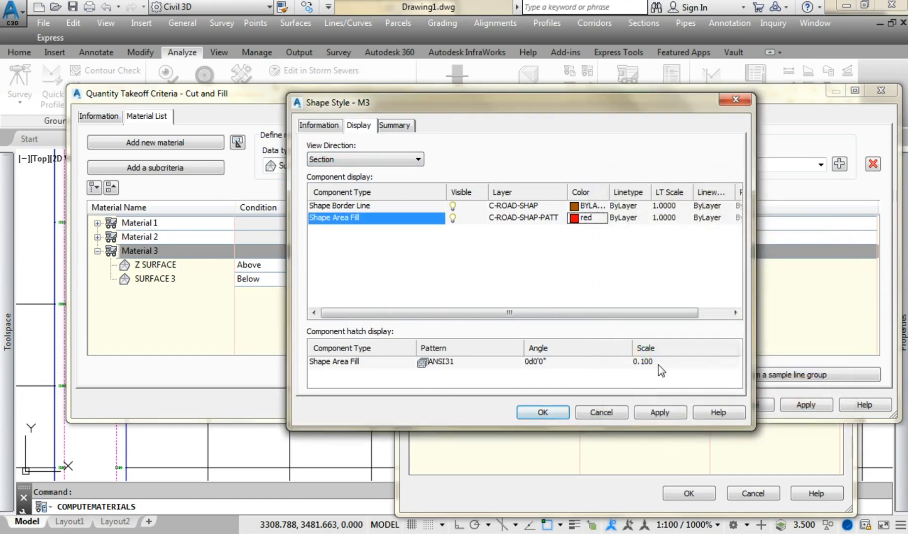
left_click(546, 410)
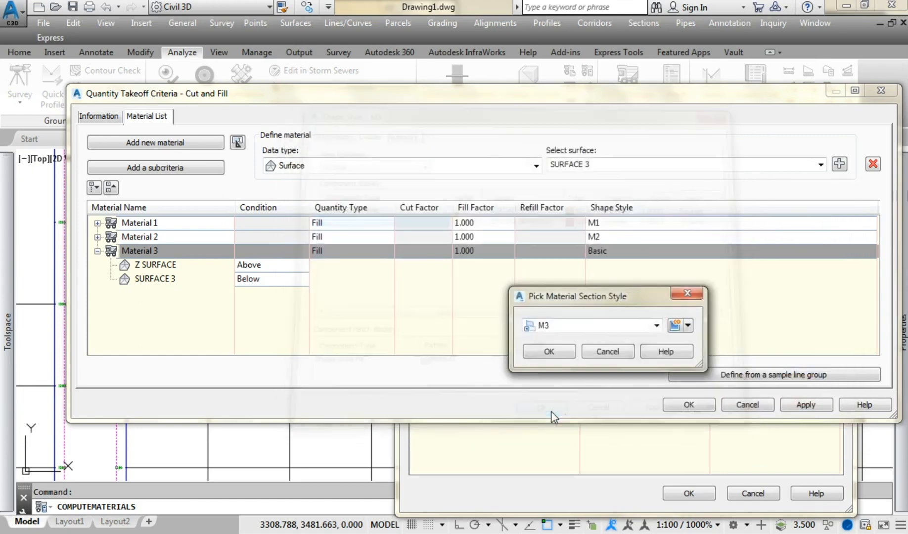
left_click(569, 351)
left_click(678, 405)
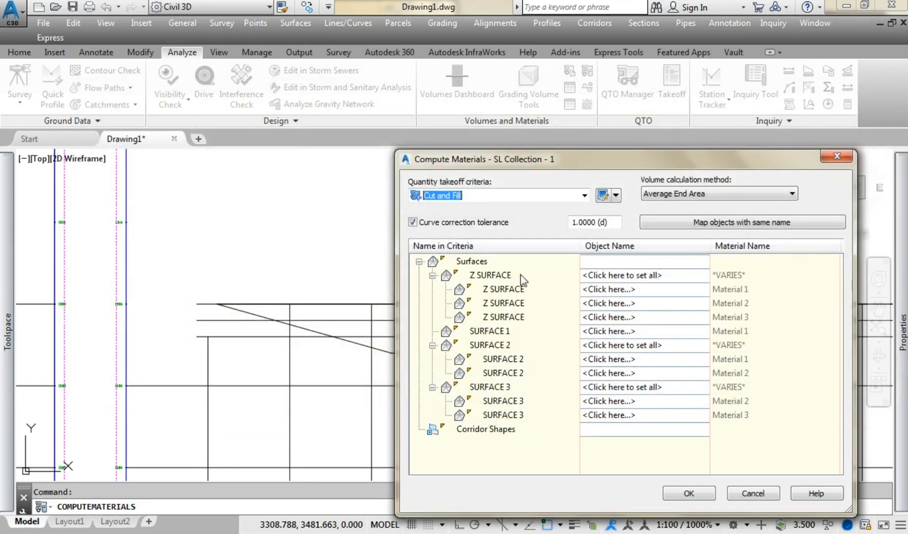
Map Z SURFACE, SURFACE 1, SURFACE 2 and SURFACE 3 in the criteria to the surfaces of the same name and compute the materials.
left_click(618, 275)
left_click(601, 320)
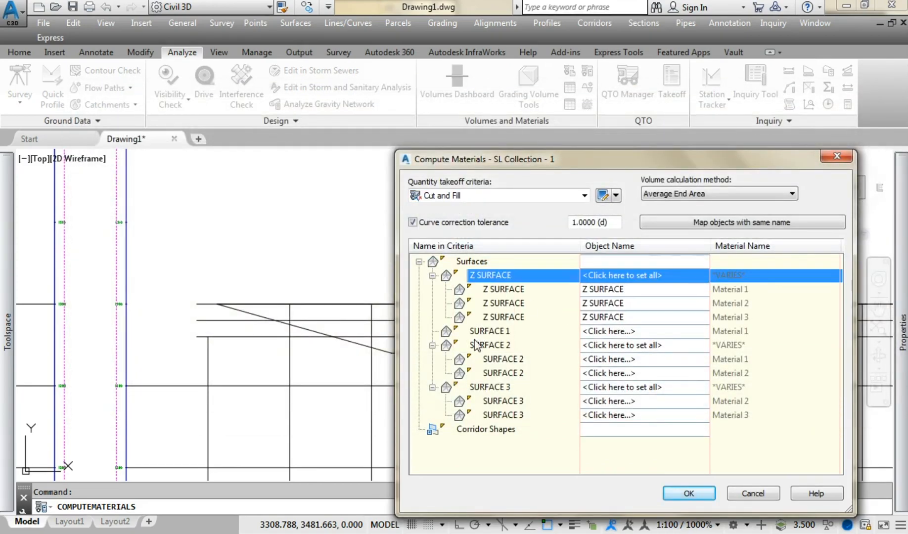
left_click(588, 331)
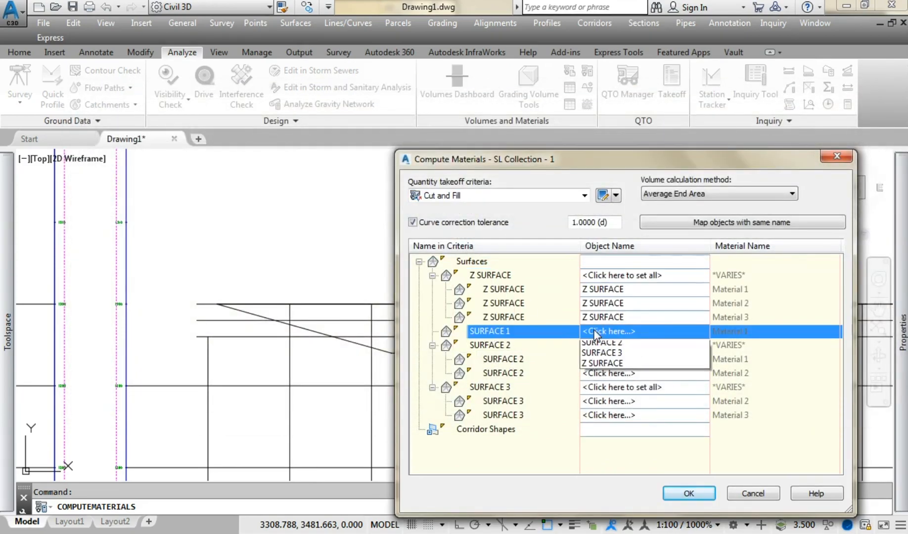
left_click(591, 344)
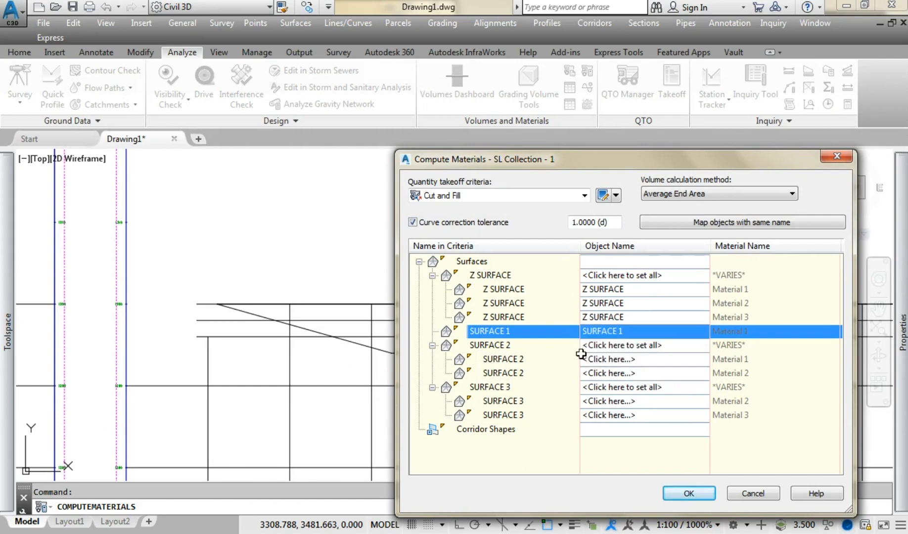
left_click(622, 346)
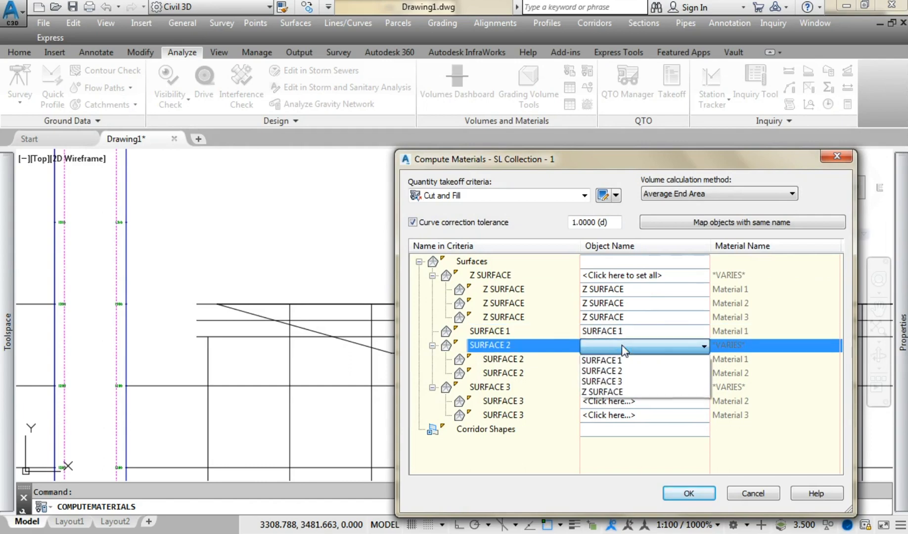
left_click(628, 371)
left_click(626, 387)
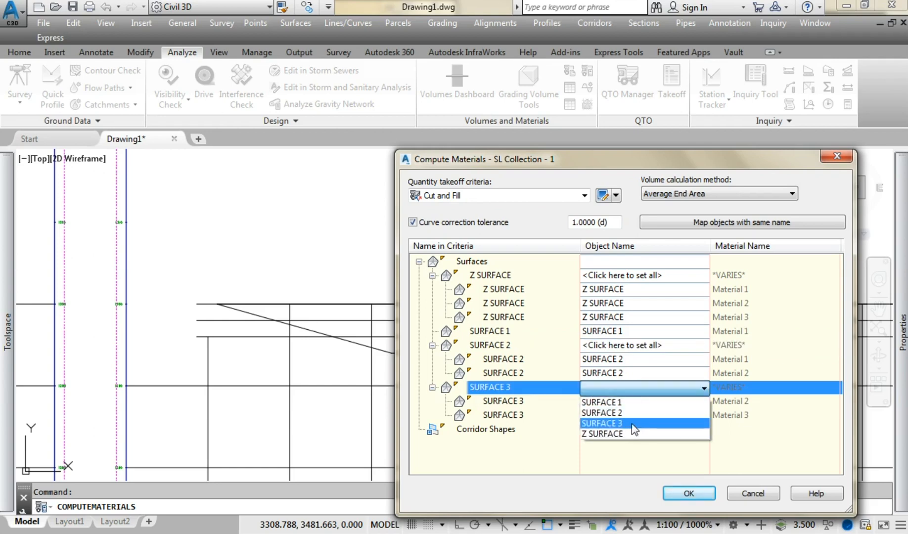
left_click(626, 424)
left_click(689, 494)
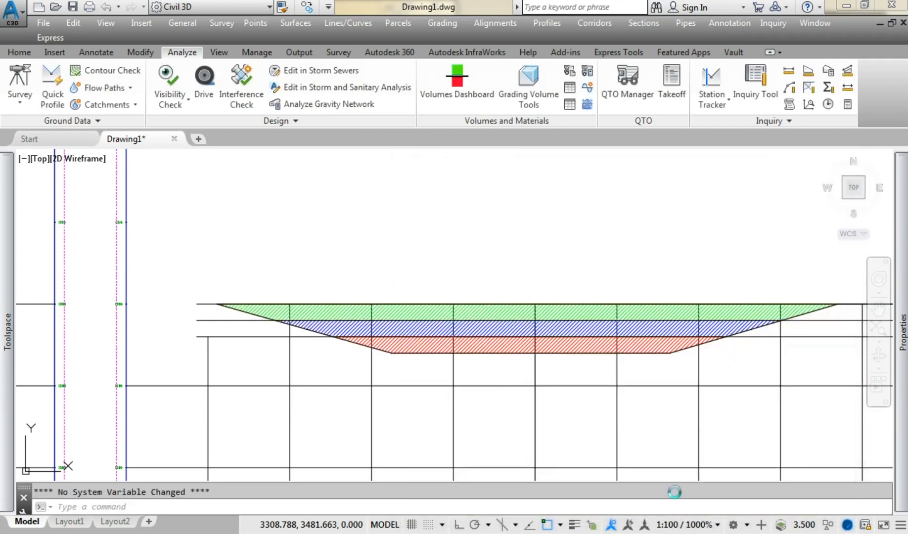
Examine the hatched areas of the three materials across the section views.
middle_click_drag(453, 417, 367, 409)
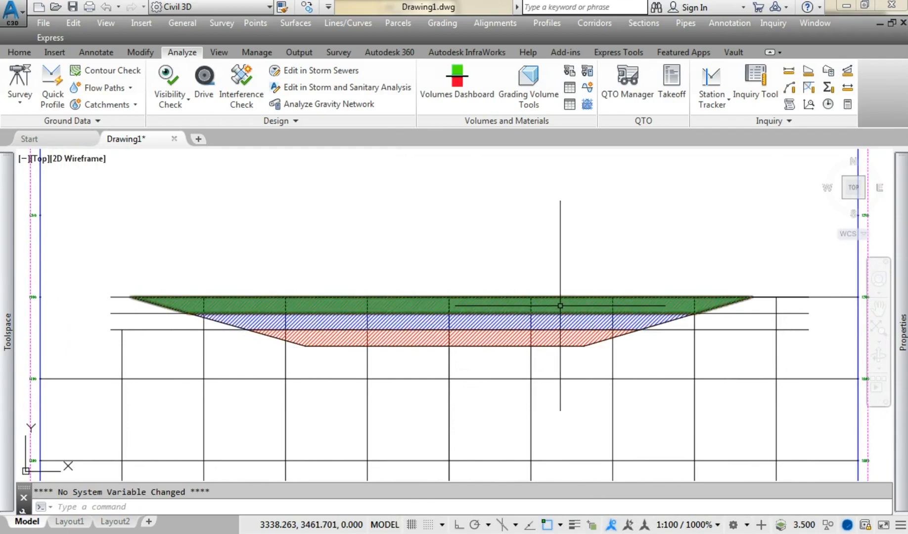
scroll(559, 322, "down", 4)
scroll(539, 349, "up", 5)
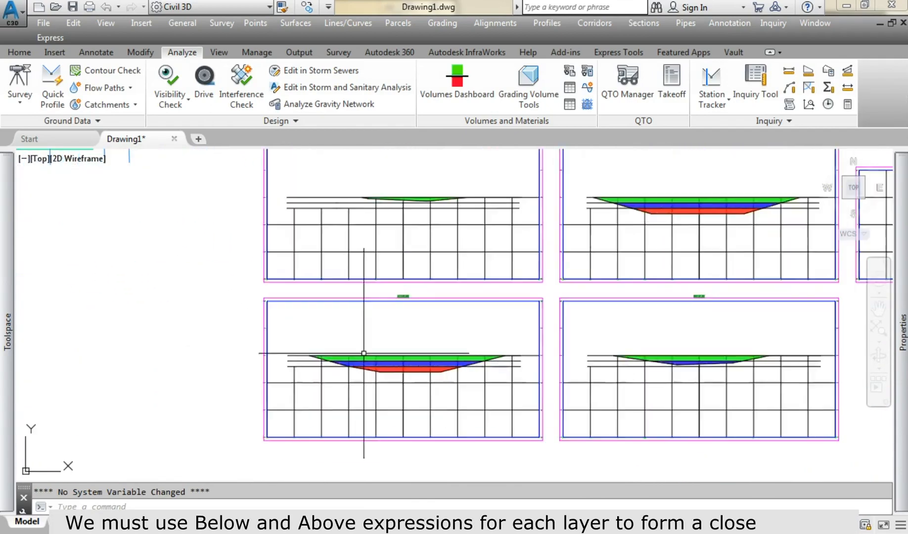
scroll(392, 382, "up", 4)
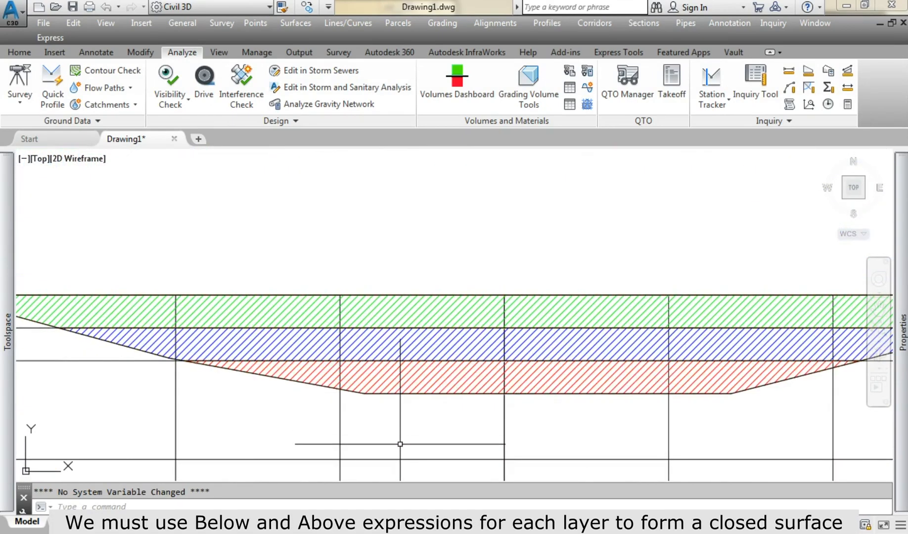
scroll(284, 343, "down", 2)
mouse_move(283, 342)
middle_mouse_down()
mouse_move(422, 284)
mouse_move(470, 300)
middle_mouse_up()
scroll(464, 310, "down", 6)
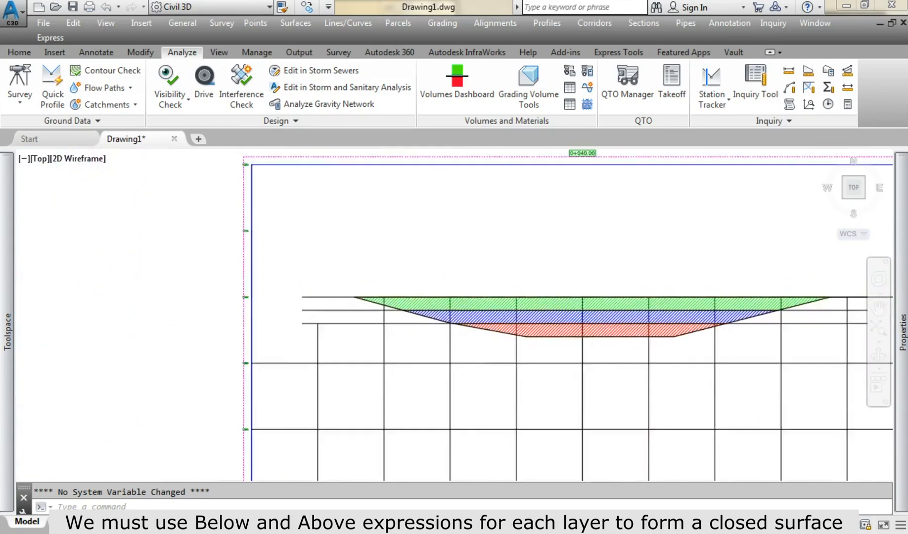
middle_click_drag(520, 323, 354, 351)
middle_click_drag(460, 313, 391, 407)
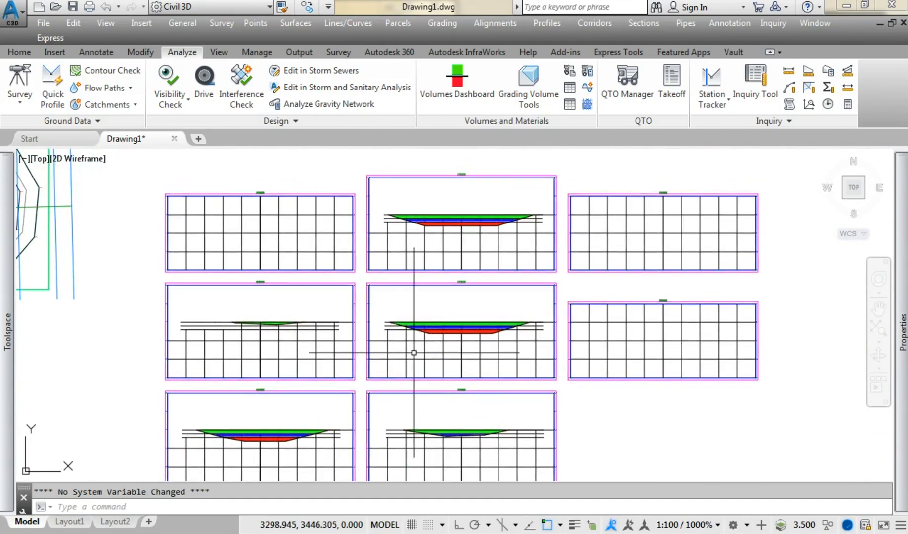
Insert a material volume table for Material 1 of Material List - (1) in the empty area beside the section views.
left_click(573, 108)
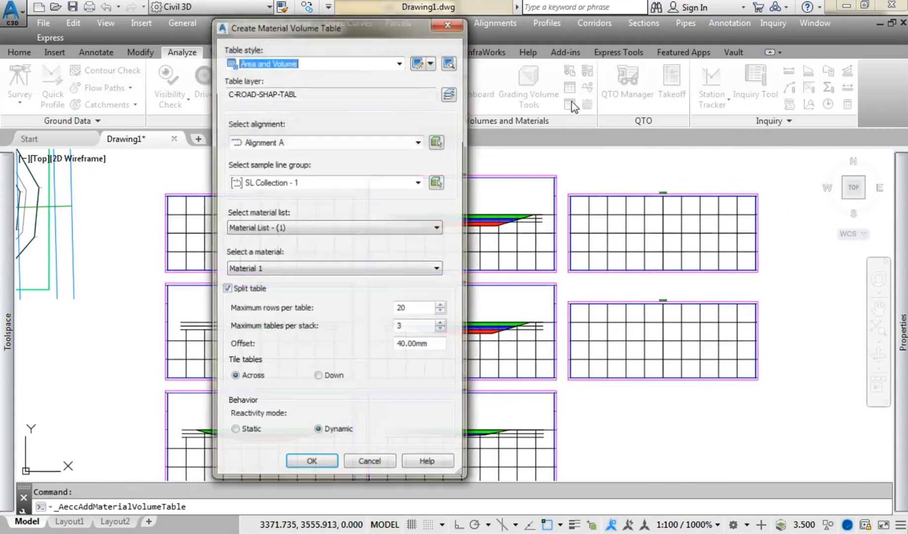
key("Escape")
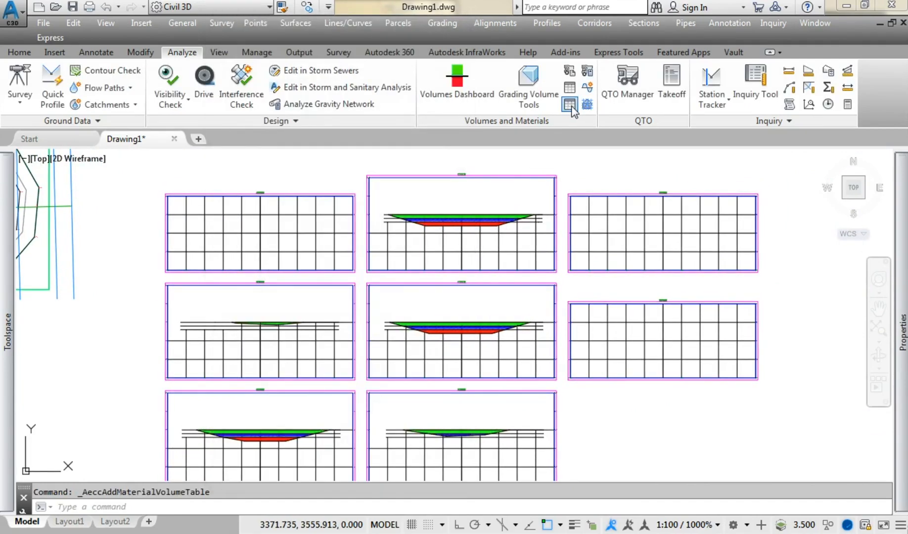
left_click(572, 107)
left_click(248, 227)
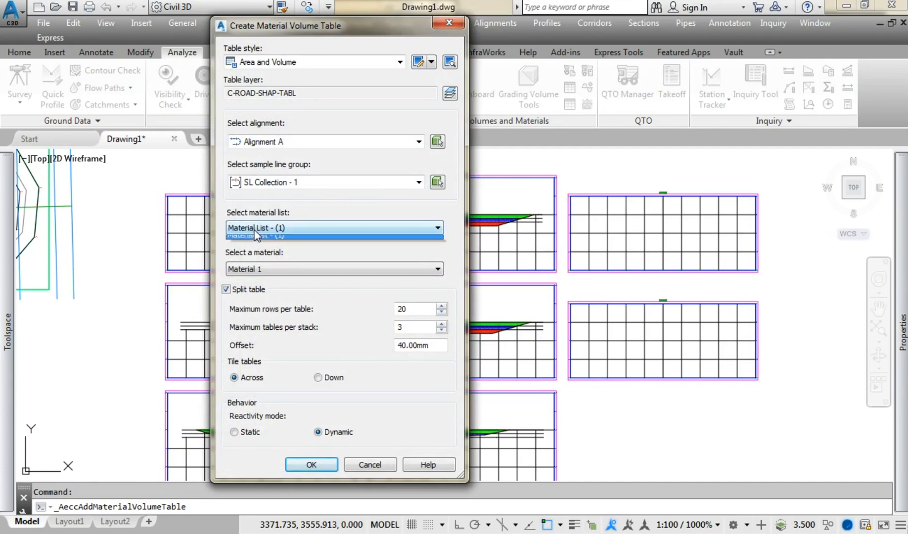
left_click(245, 269)
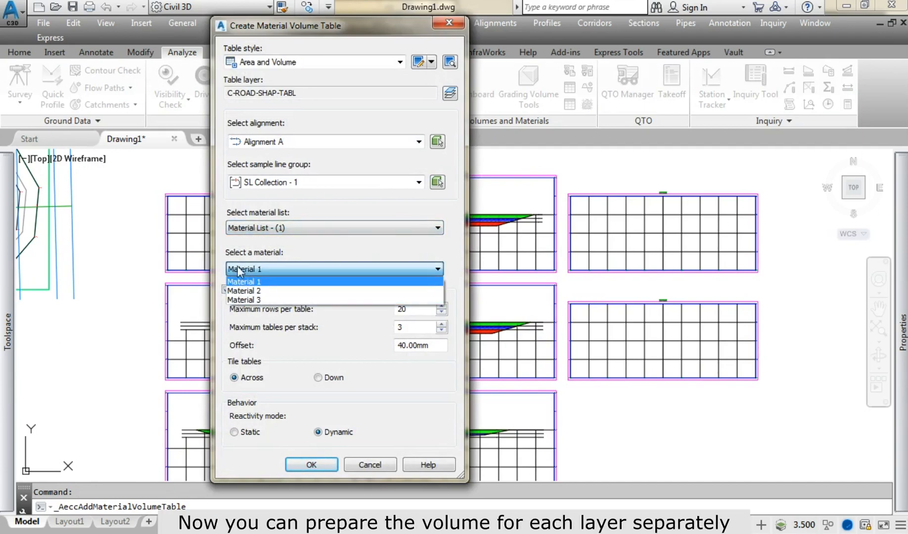
left_click(239, 270)
left_click(311, 464)
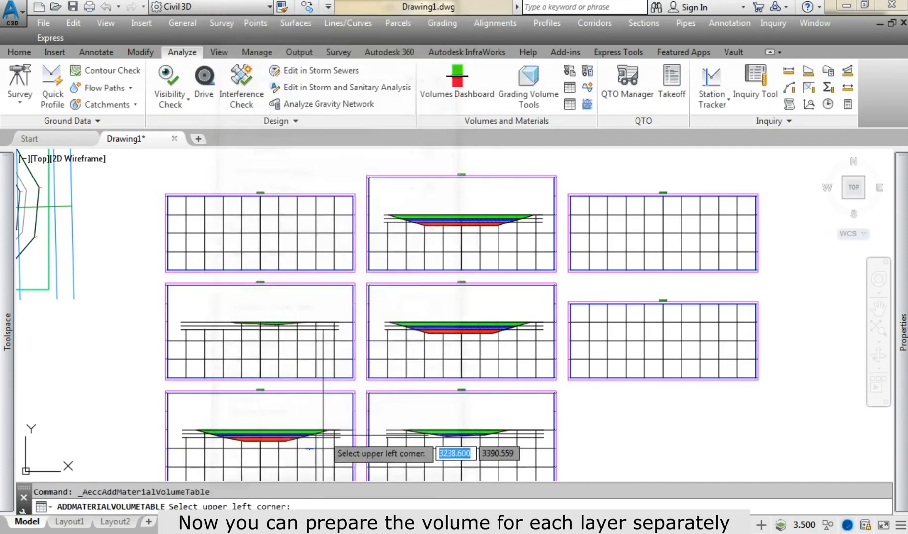
middle_click_drag(591, 296, 328, 300)
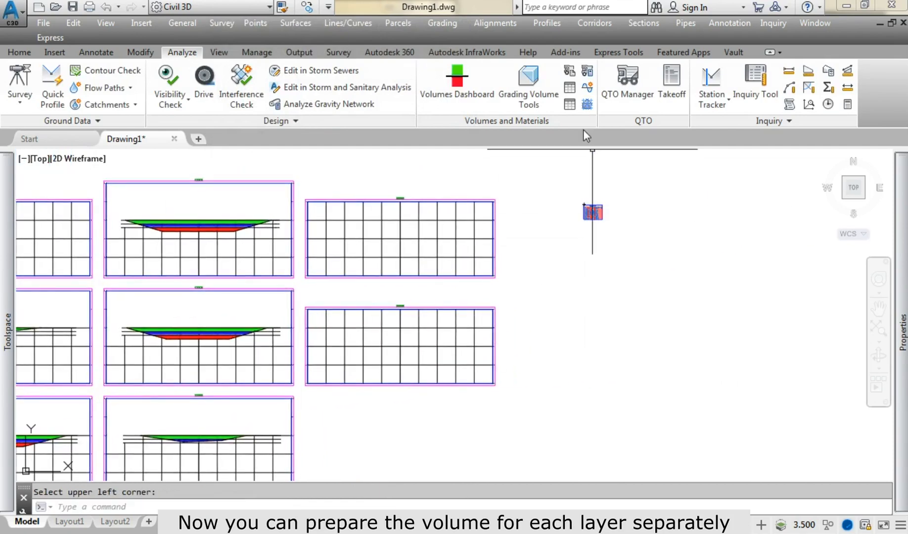
Insert a material volume table for Material 2 directly below the Material 1 table.
left_click(569, 89)
left_click(259, 269)
left_click(259, 290)
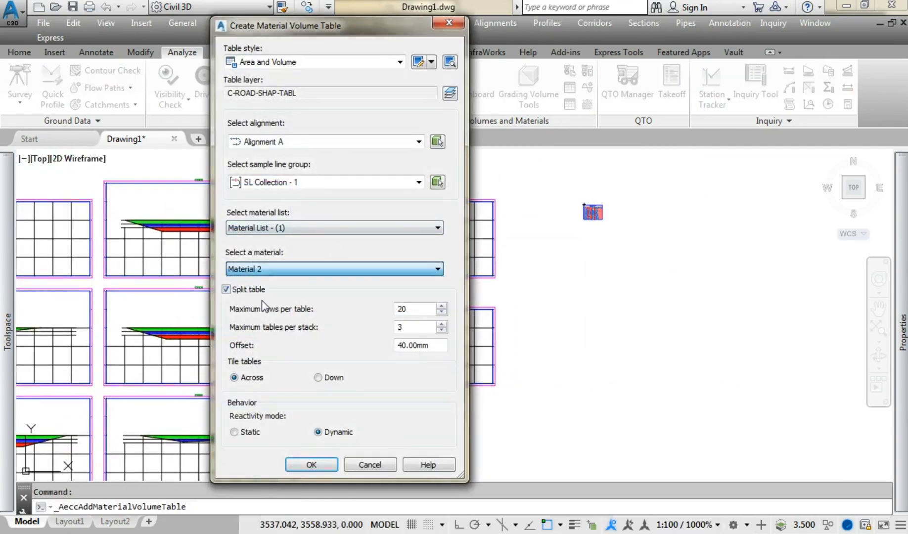
left_click(299, 464)
left_click(584, 229)
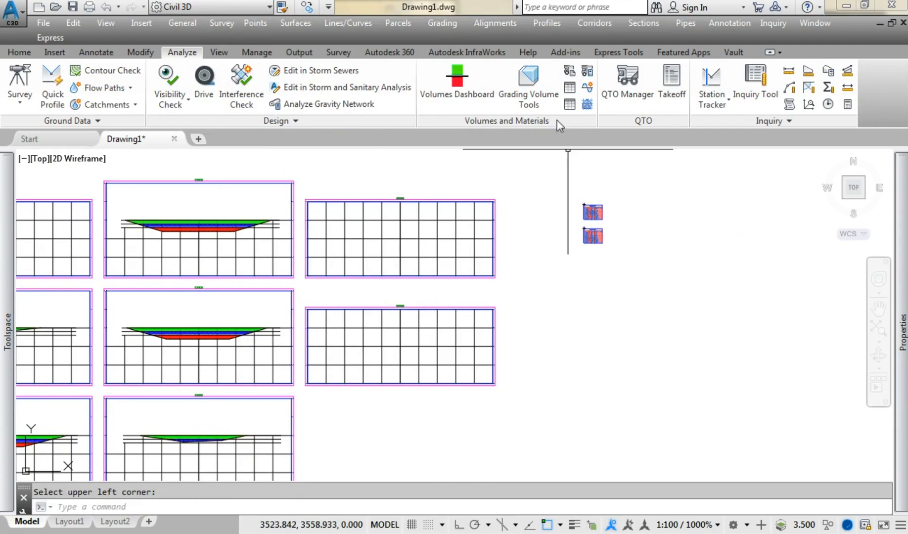
Insert a material volume table for Material 3 directly below the Material 2 table.
left_click(570, 104)
left_click(275, 269)
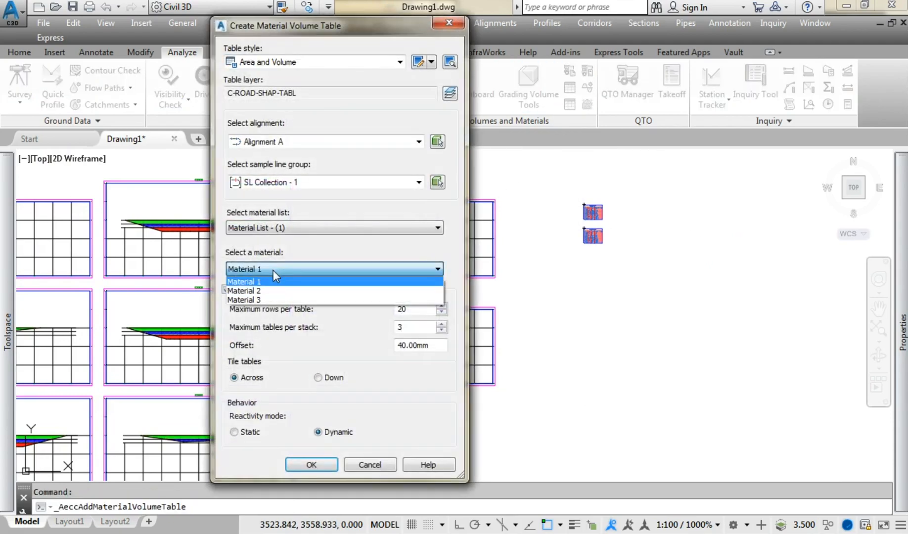
left_click(266, 298)
left_click(305, 464)
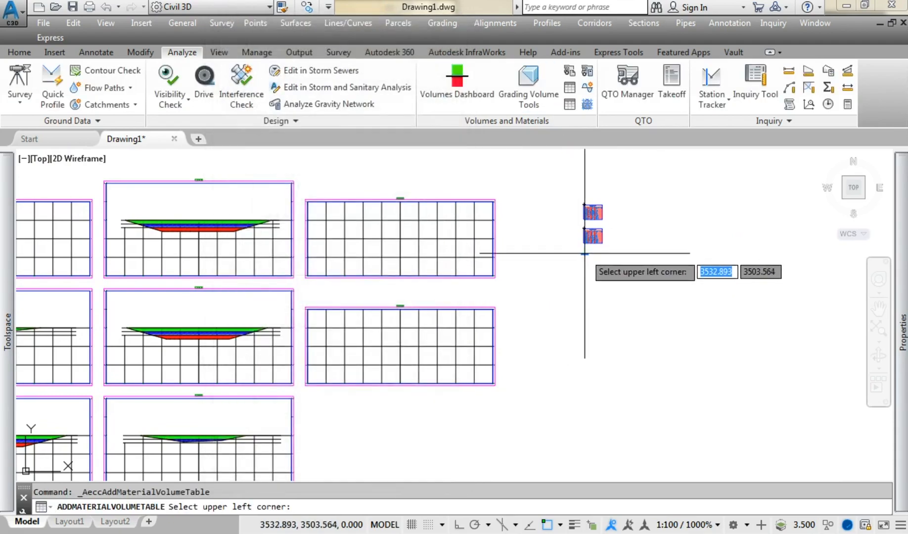
left_click(584, 250)
Edit the Area and Volume table style, replacing the "Material Table" title with the Material Name property.
scroll(585, 250, "up", 5)
mouse_move(529, 362)
middle_mouse_down()
mouse_move(461, 370)
mouse_move(464, 390)
middle_mouse_up()
scroll(431, 203, "up", 3)
left_click(448, 222)
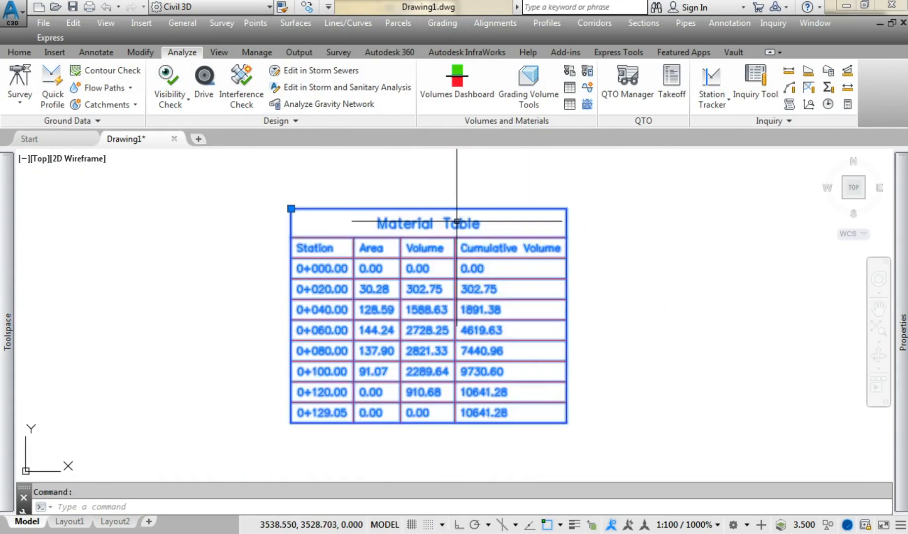
right_click(457, 226)
left_click(480, 375)
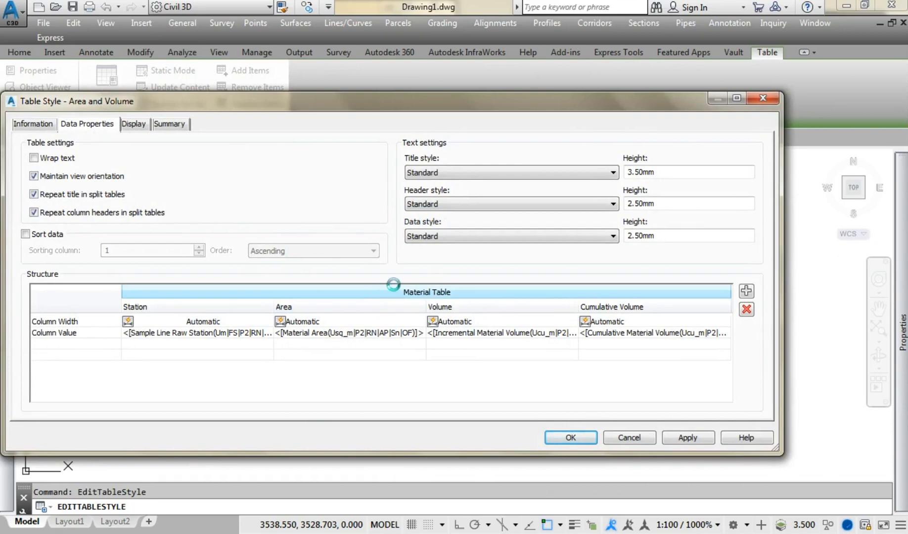
key("ctrl+a")
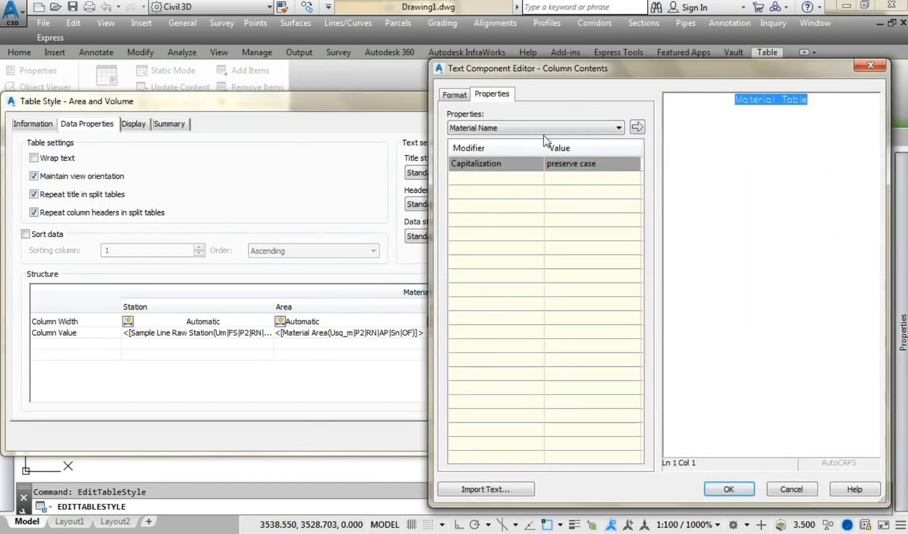
left_click(637, 128)
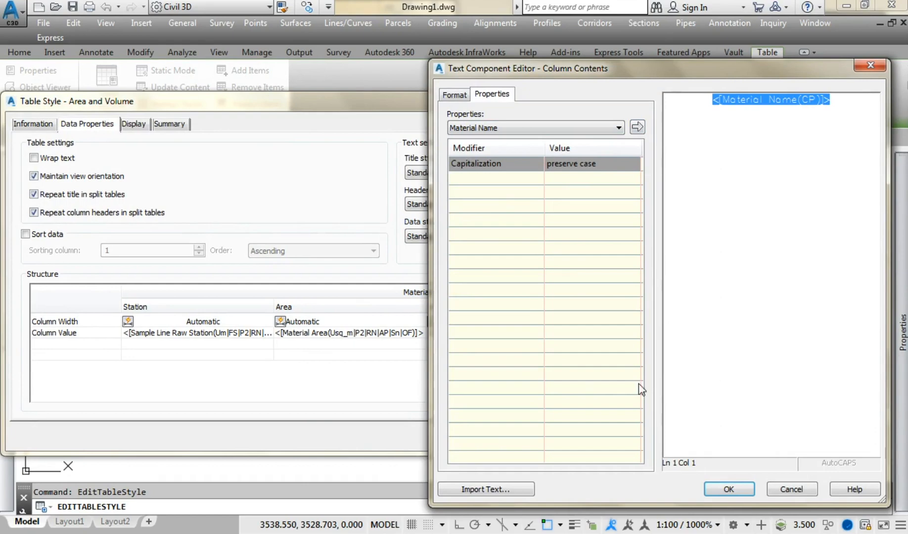
left_click(729, 489)
left_click(572, 379)
key("Escape")
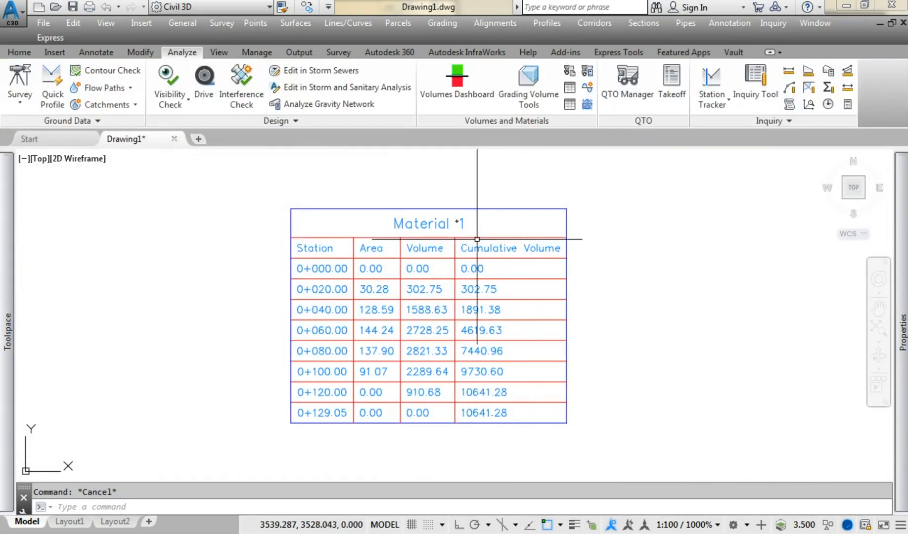
Move the Material 2 volume table by its upper-left corner to beside the Material 1 table.
scroll(476, 239, "down", 4)
scroll(470, 374, "up", 3)
middle_click_drag(633, 468, 620, 237)
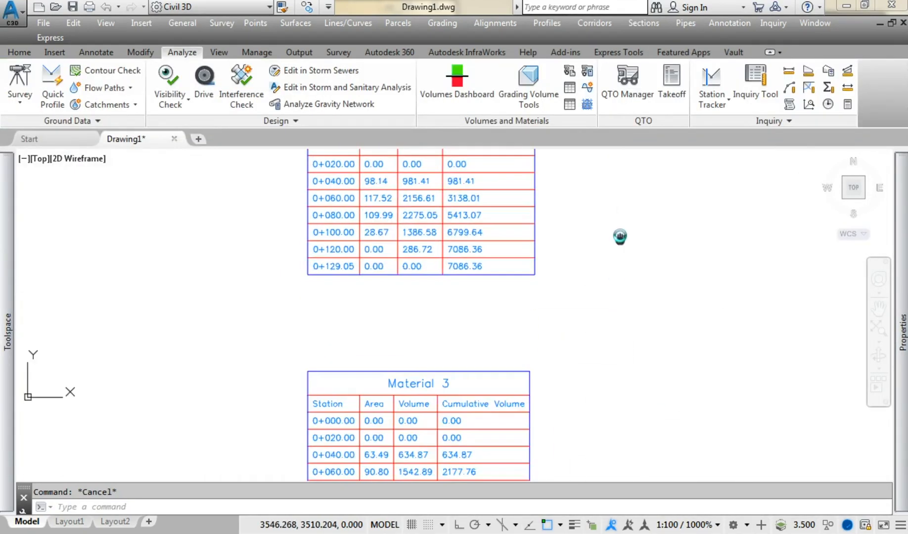
scroll(619, 236, "down", 5)
scroll(572, 349, "up", 3)
left_click(539, 361)
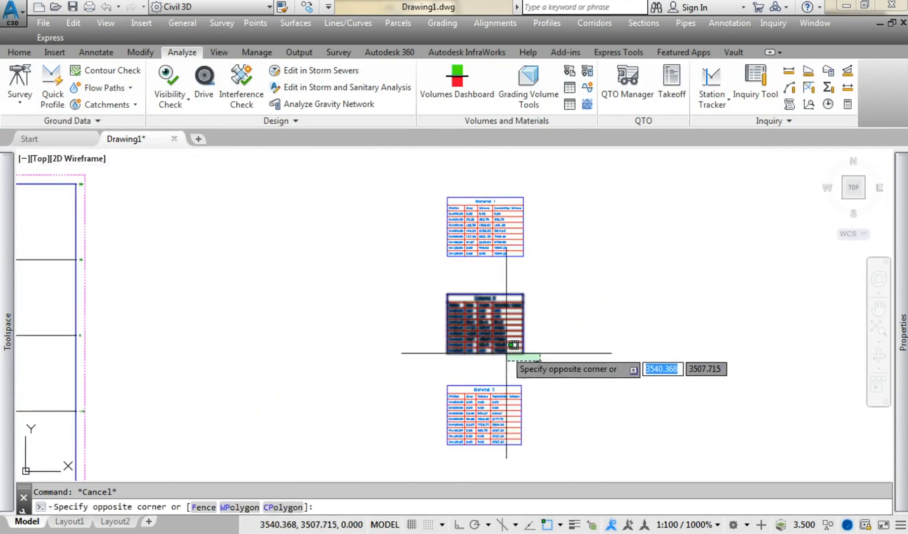
left_click(514, 345)
type("m")
key("Return")
scroll(535, 360, "up", 2)
left_click(441, 307)
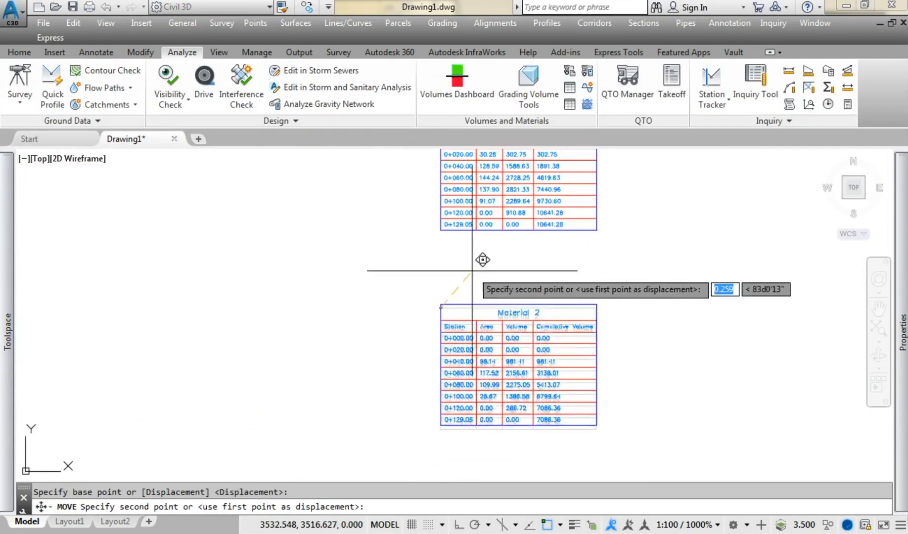
middle_click_drag(472, 270, 427, 441)
left_click(554, 244)
Move the Material 3 volume table by its upper-left corner to the upper-right corner of the Material 2 table.
scroll(553, 244, "down", 2)
scroll(436, 391, "up", 2)
left_click(435, 391)
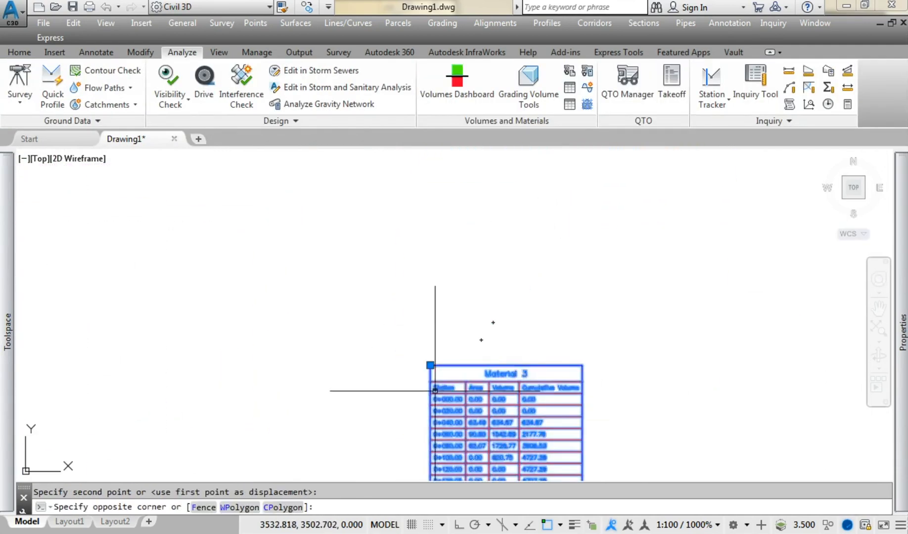
type("m")
key("Return")
left_click(430, 366)
middle_click_drag(508, 325, 395, 470)
middle_click_drag(554, 220, 479, 376)
scroll(478, 376, "up", 1)
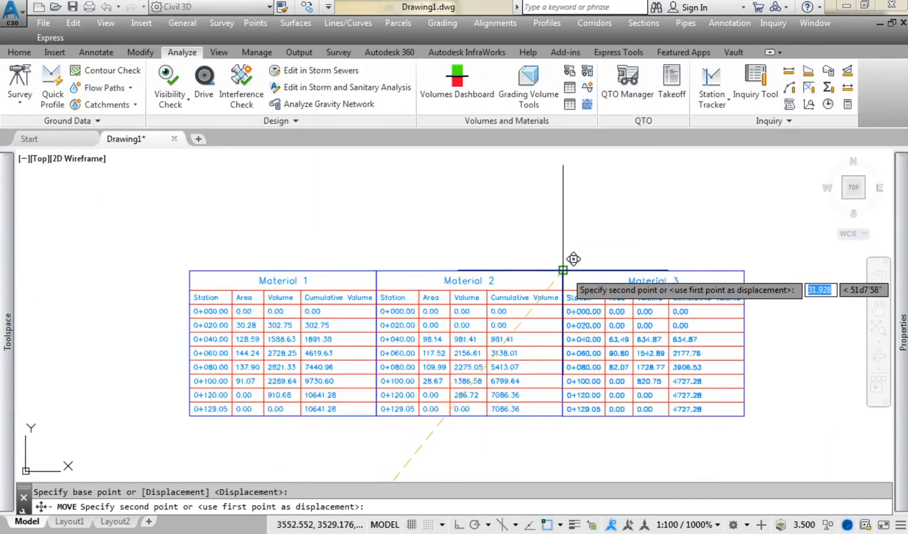
left_click(563, 270)
scroll(488, 362, "up", 2)
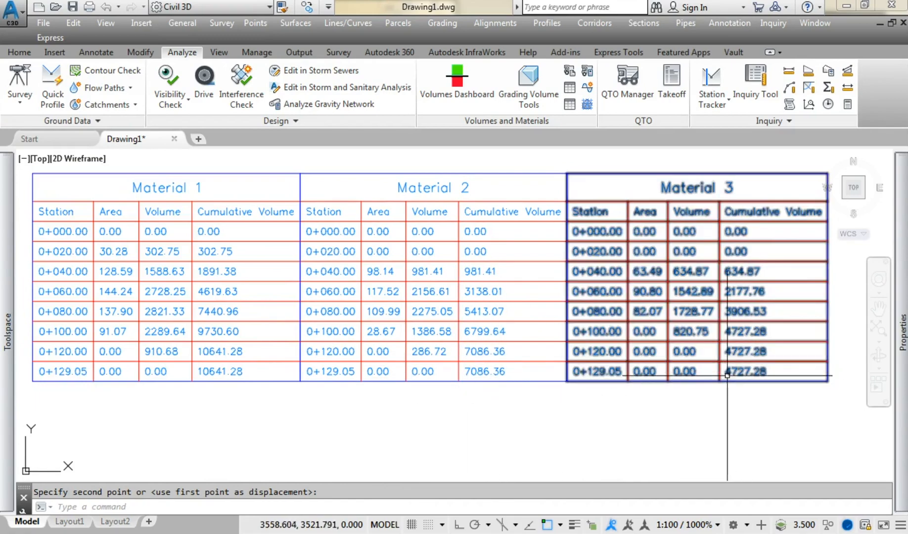
Open the material list of sample line group SL Collection - 1 for editing and expand its materials.
scroll(668, 269, "down", 4)
scroll(669, 320, "up", 2)
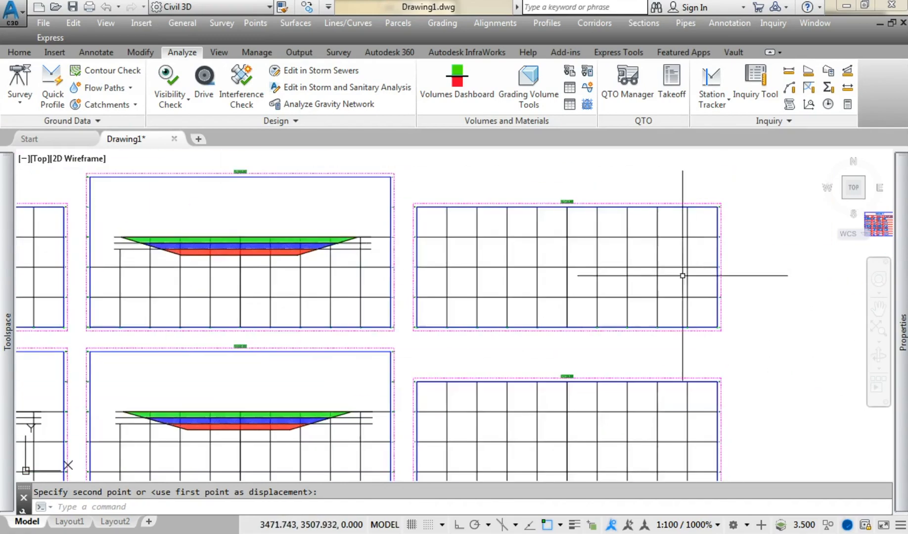
scroll(290, 269, "up", 7)
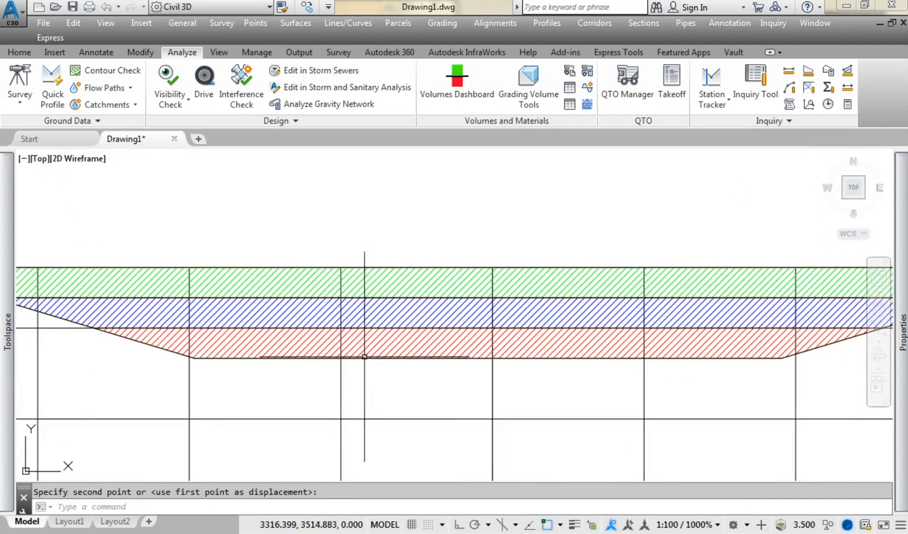
scroll(365, 356, "down", 3)
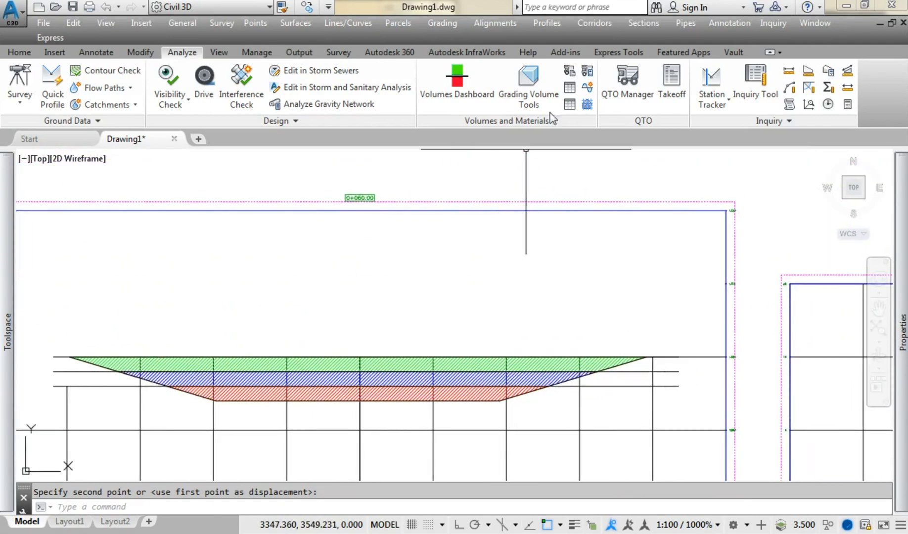
left_click(587, 70)
left_click(588, 254)
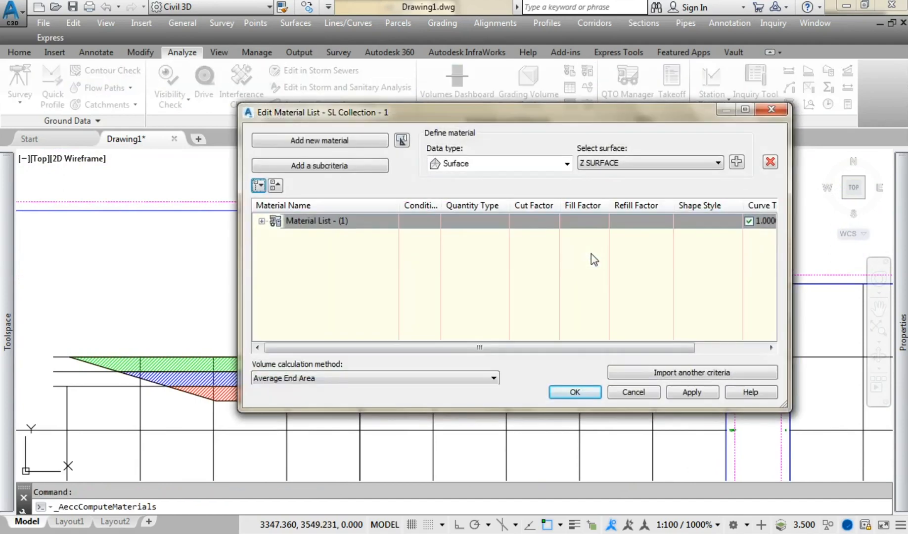
left_click(261, 221)
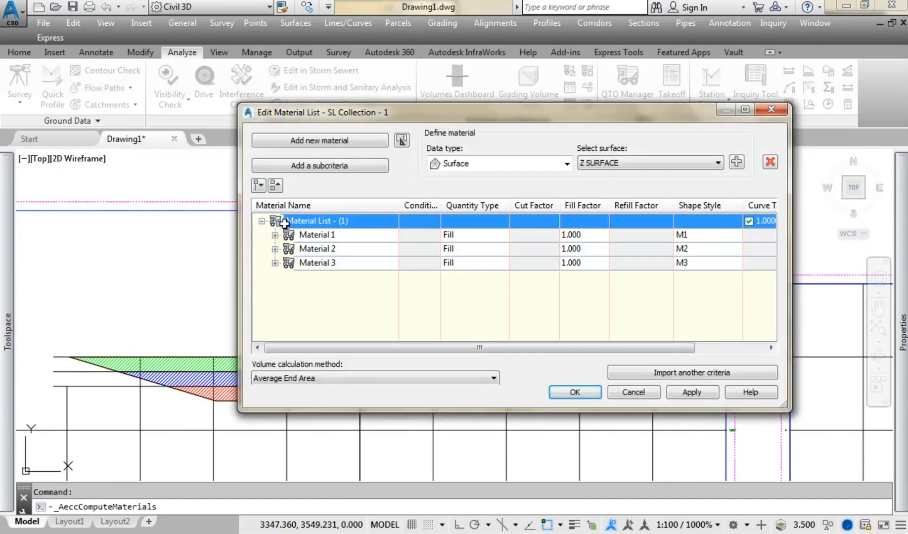
Set the Section-view hatch angle of Material 1's M1 shape style to 20 degrees.
left_click(711, 236)
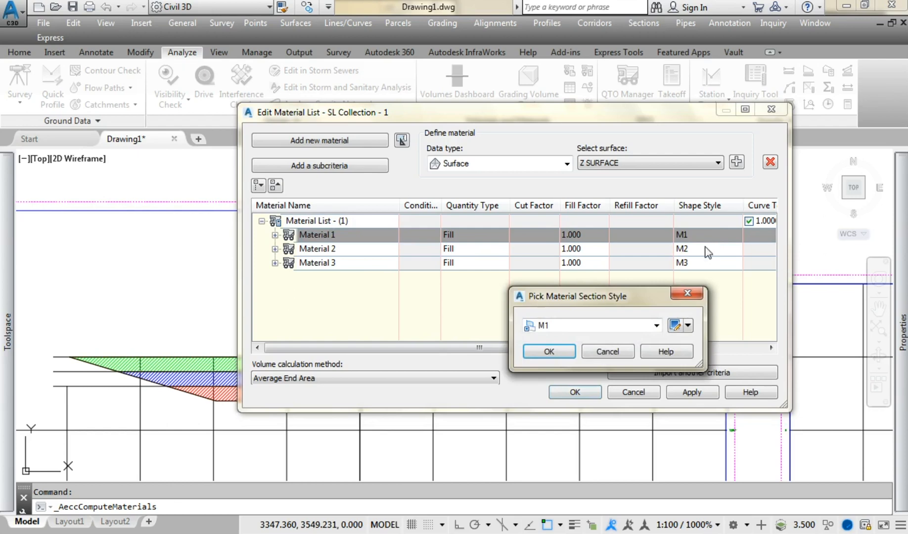
left_click(675, 325)
left_click(366, 160)
left_click(326, 205)
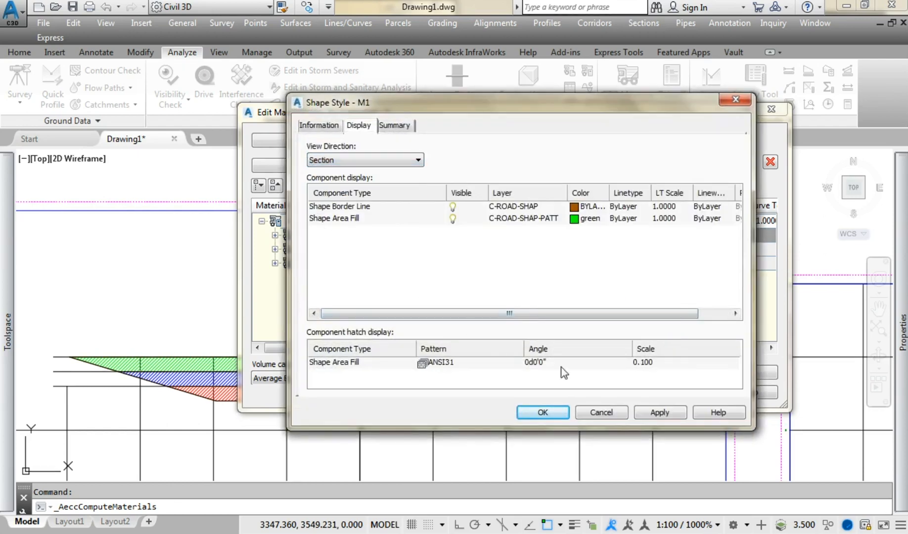
left_click(549, 364)
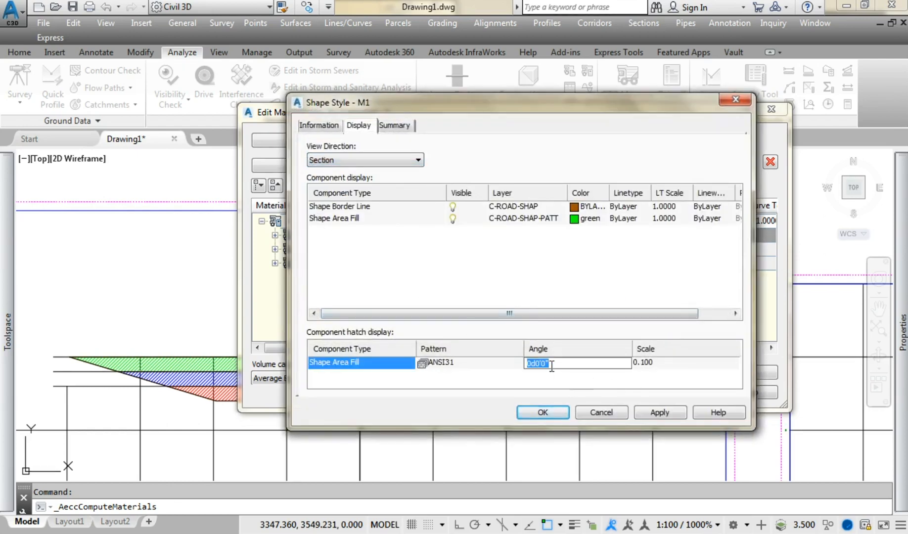
type("20")
left_click(654, 412)
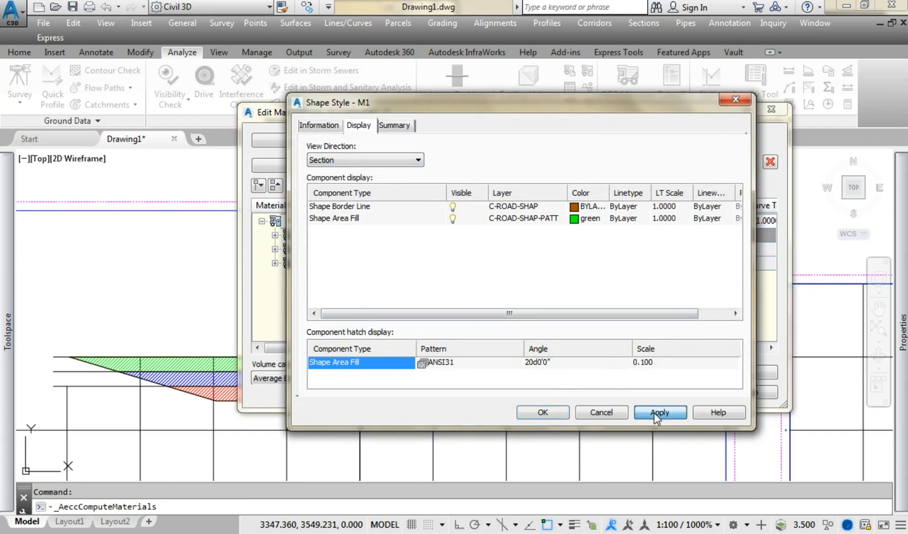
left_click(564, 414)
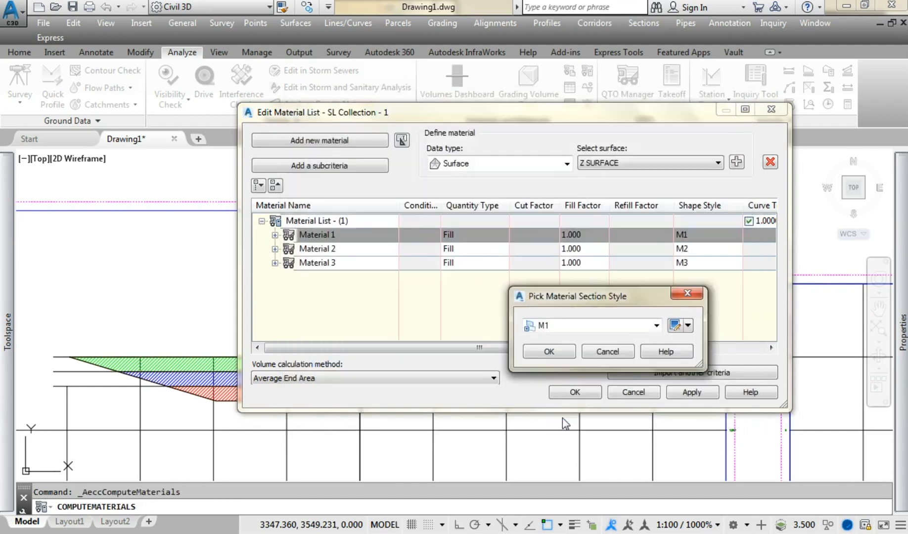
left_click(566, 352)
Set the Section-view hatch angle of Material 2's M2 shape style to 5 degrees and apply the material list changes.
left_click(683, 248)
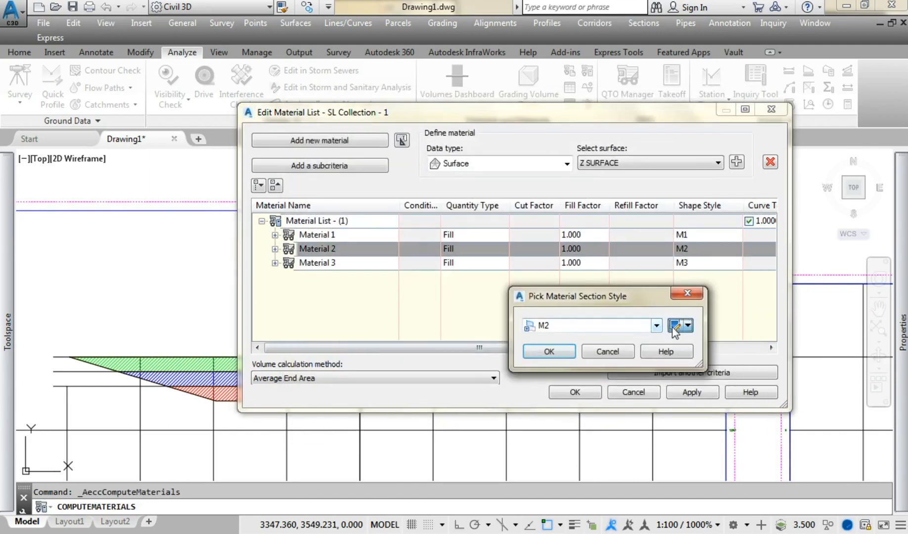
left_click(674, 326)
left_click(560, 364)
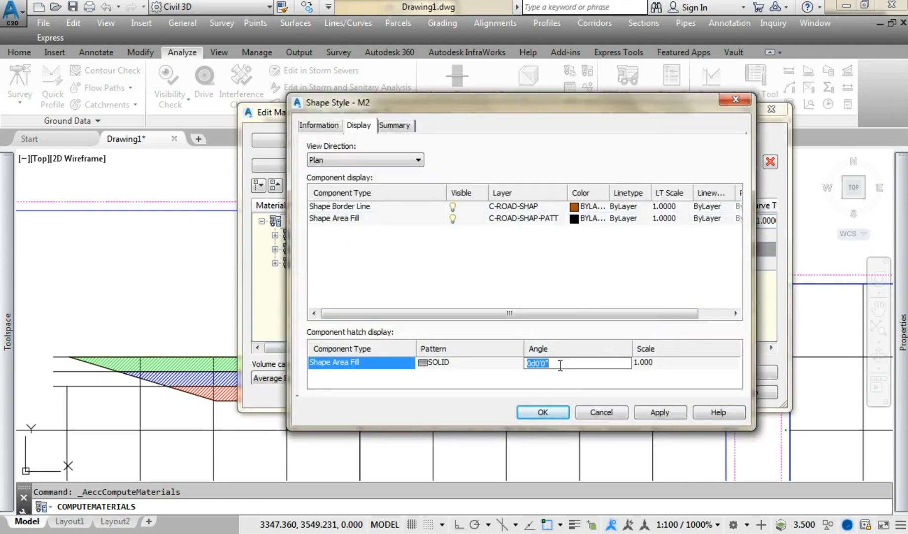
left_click(361, 164)
left_click(345, 195)
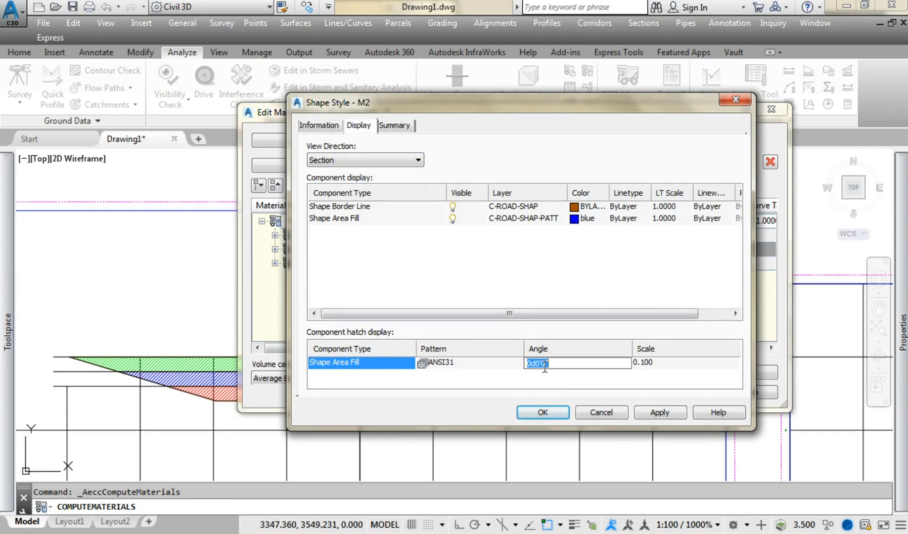
left_click(660, 412)
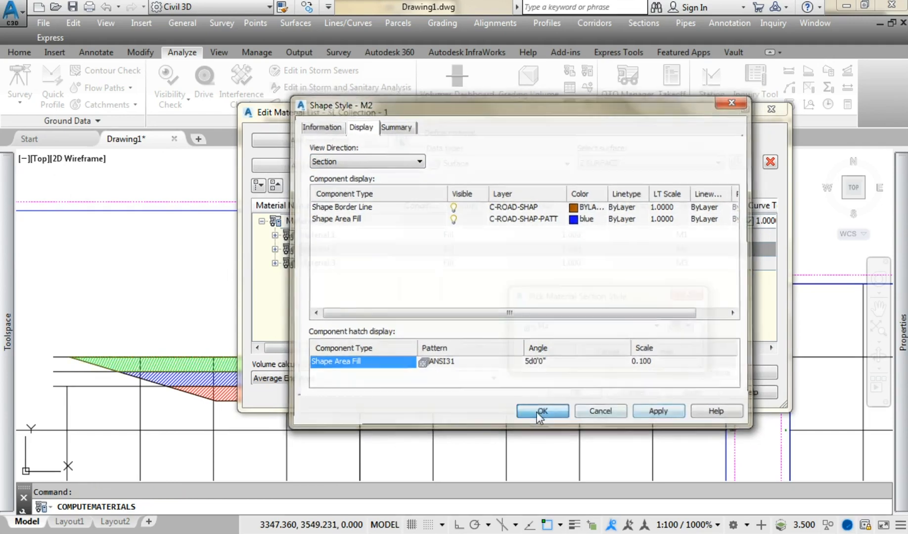
left_click(543, 412)
left_click(549, 352)
left_click(687, 394)
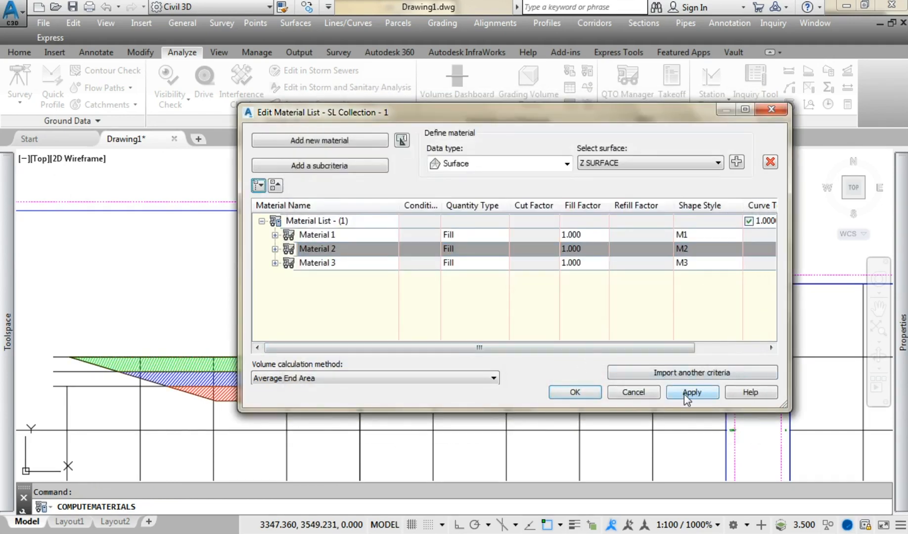
left_click(575, 392)
Inspect the material hatching up close and across the section views.
scroll(584, 392, "up", 5)
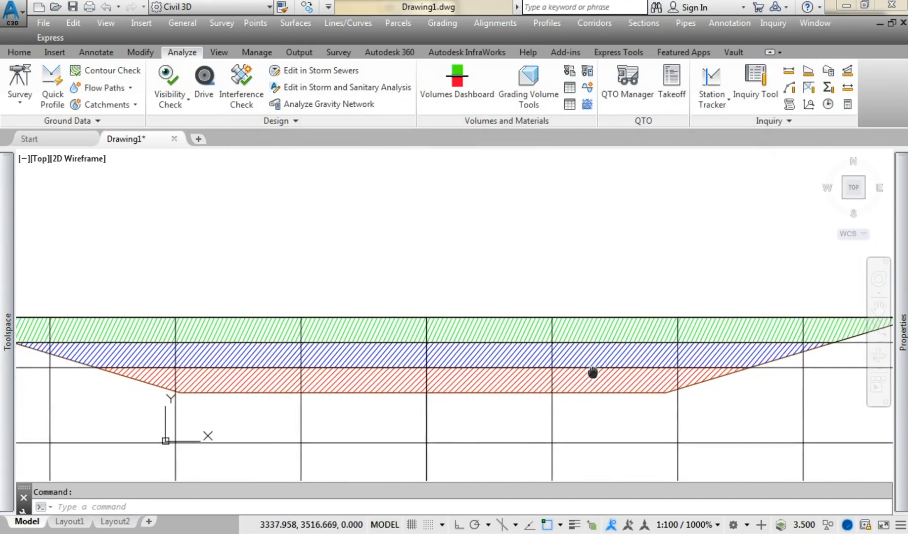
scroll(592, 372, "down", 8)
mouse_move(592, 372)
middle_mouse_down()
mouse_move(574, 375)
mouse_move(539, 327)
middle_mouse_up()
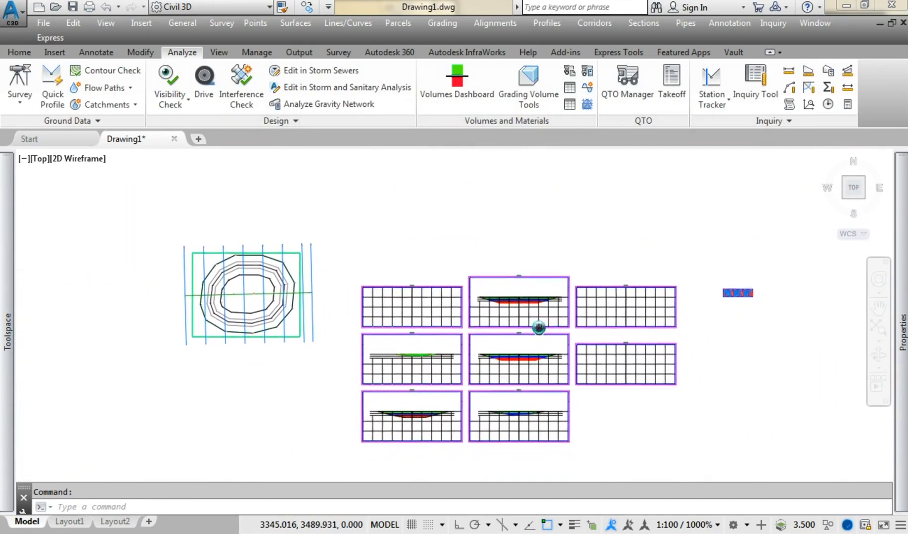
scroll(538, 346, "up", 4)
mouse_move(537, 365)
middle_mouse_down()
mouse_move(497, 349)
mouse_move(517, 386)
middle_mouse_up()
scroll(503, 347, "up", 4)
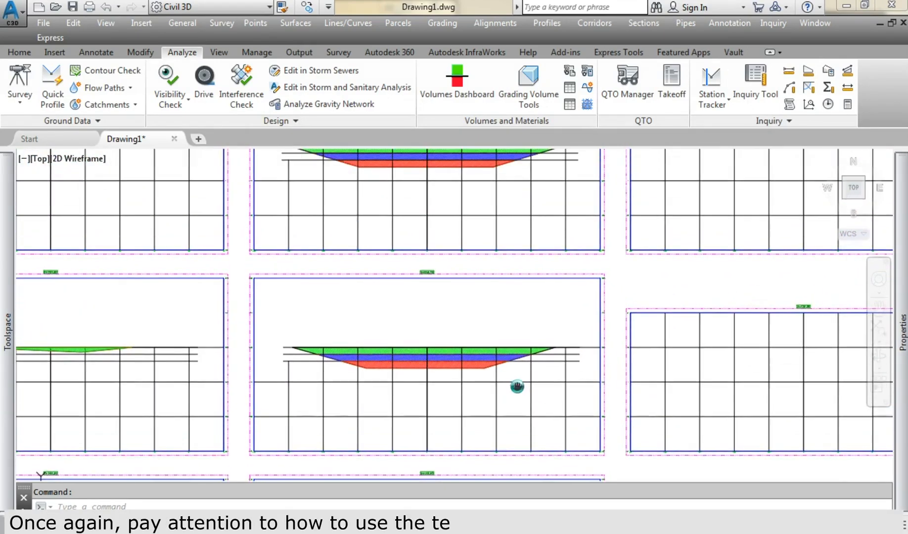
Reopen the SL Collection - 1 material list, place it clear of the section view, and expand Material 1's surfaces.
left_click(569, 71)
left_click(582, 255)
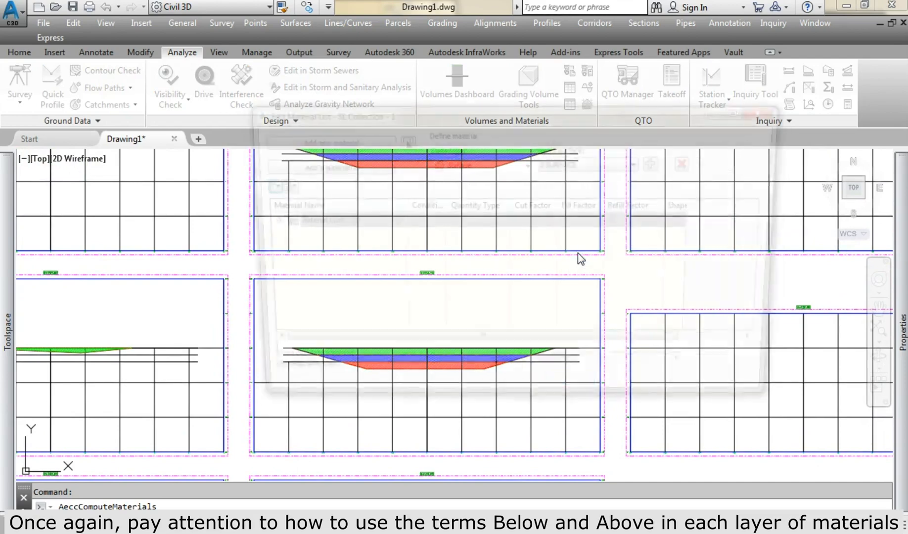
left_click(262, 221)
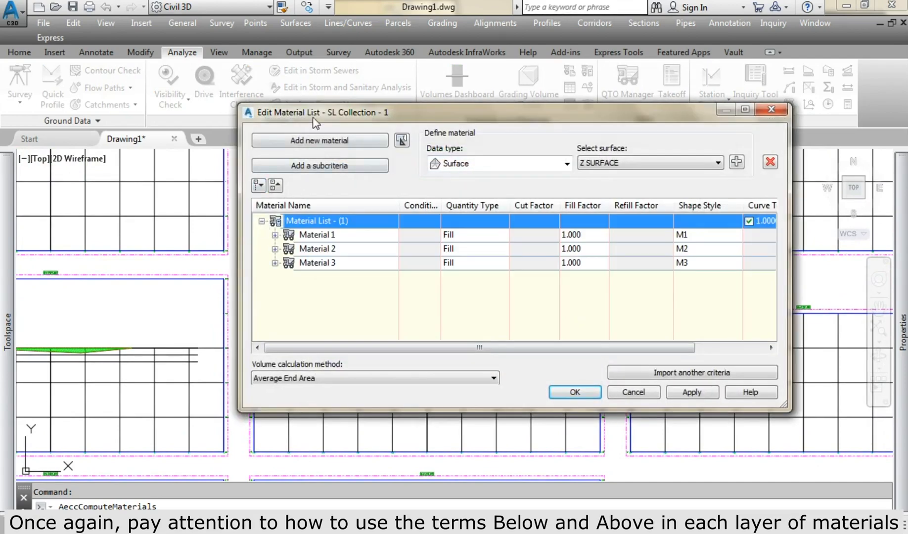
left_click_drag(313, 121, 587, 110)
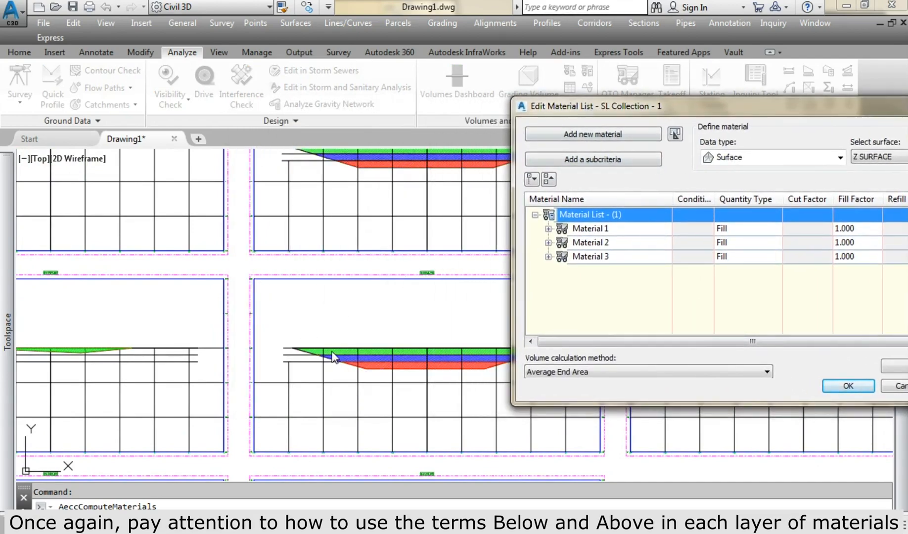
left_click(591, 228)
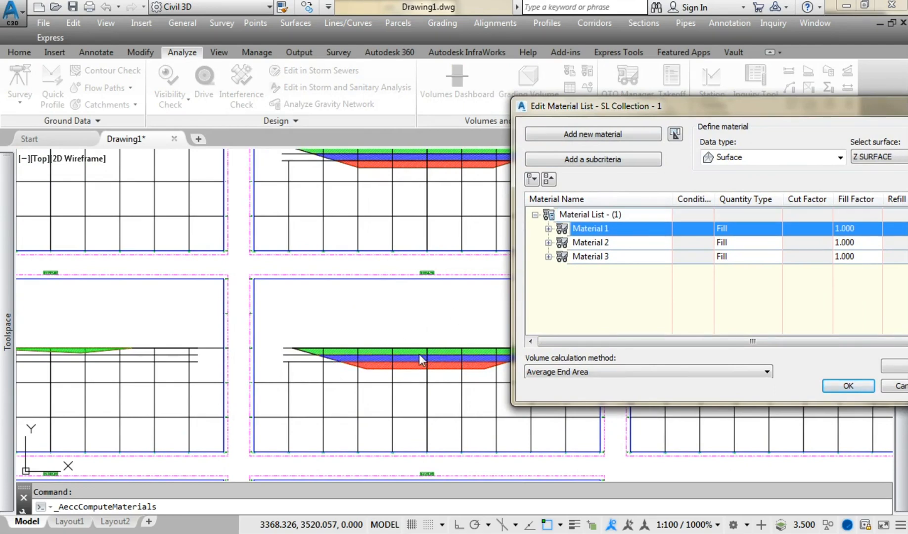
left_click(548, 228)
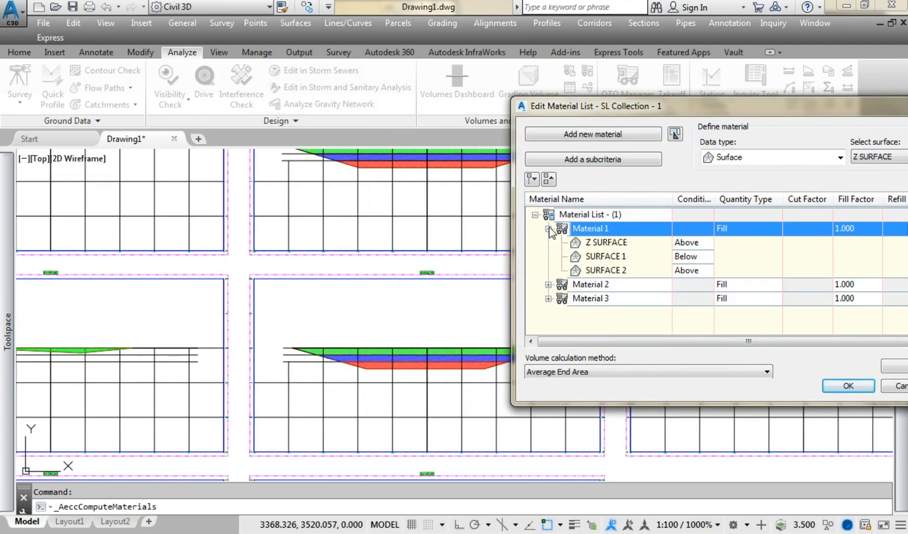
Review Material 1's Above and Below conditions for Z SURFACE, SURFACE 1 and SURFACE 2 against the section, and close the material list.
left_click(594, 243)
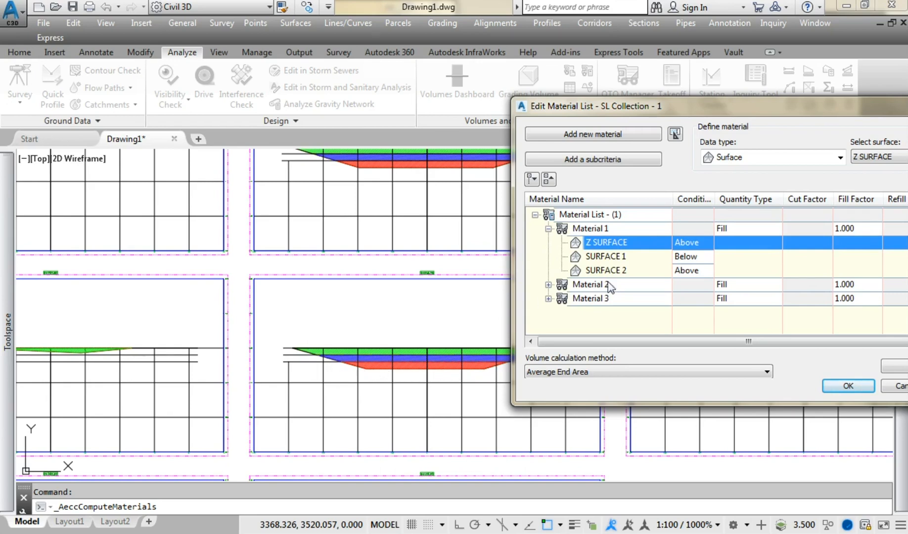
left_click(687, 244)
left_click(618, 261)
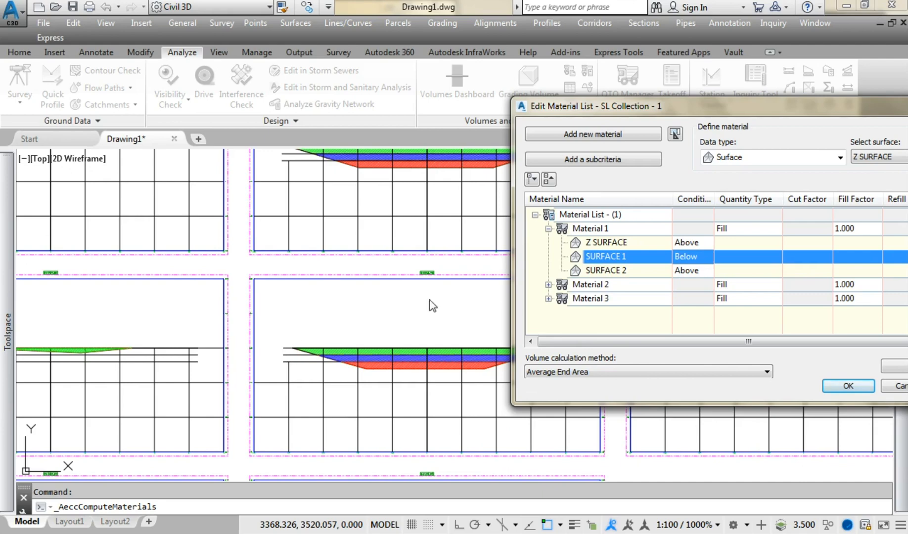
left_click(606, 271)
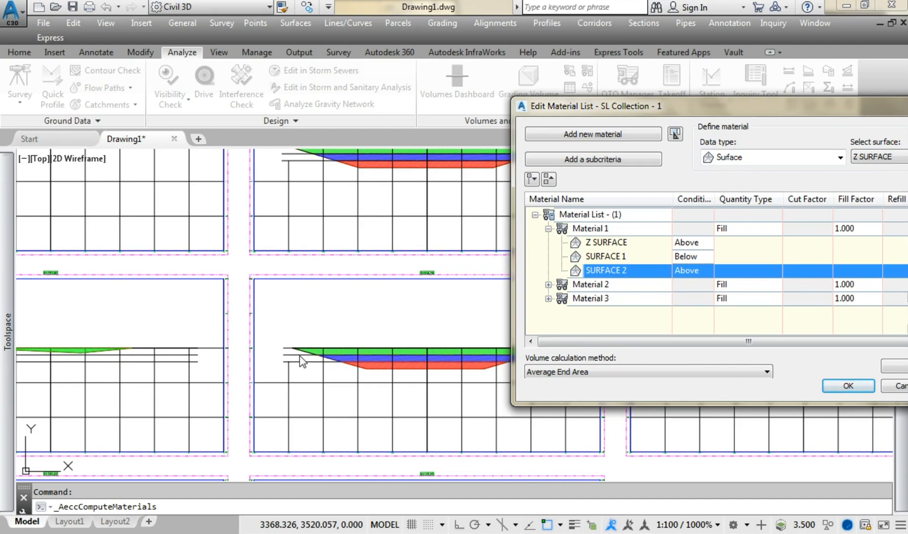
left_click(613, 258)
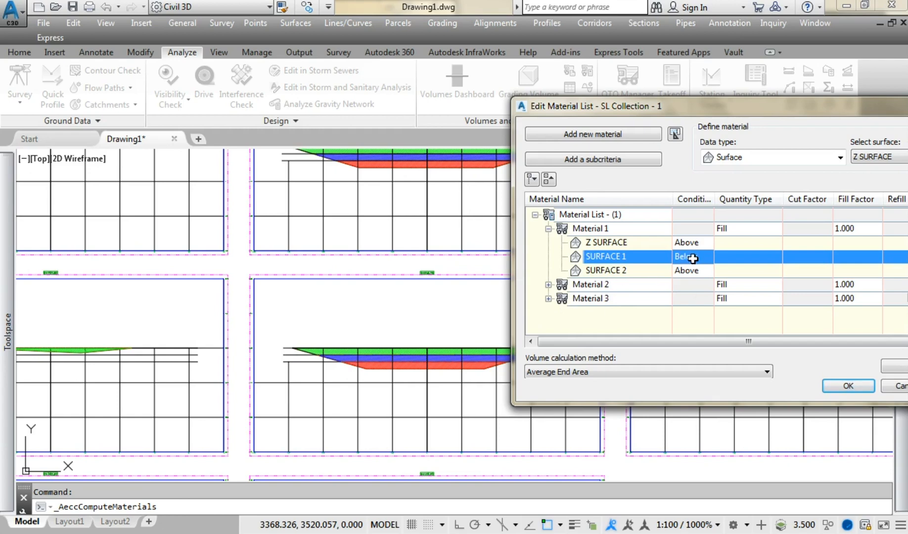
left_click(584, 242)
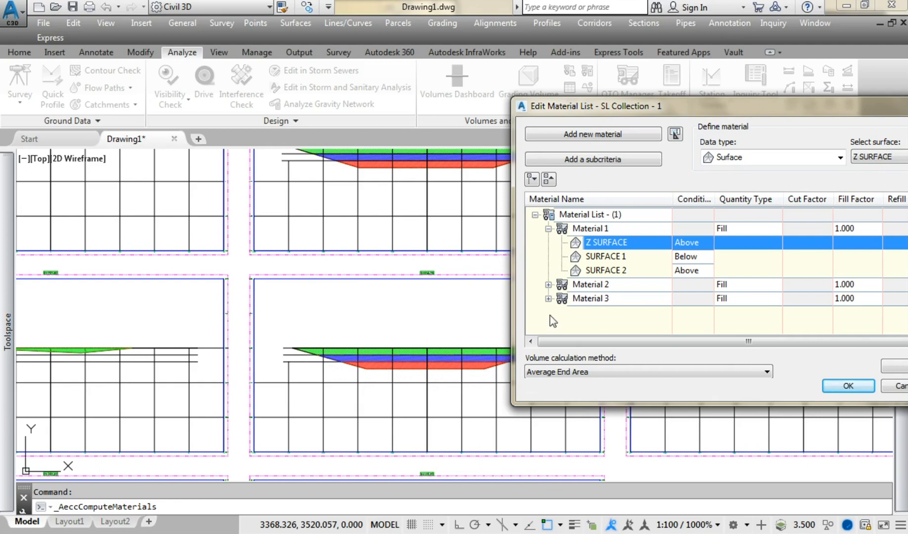
left_click(548, 229)
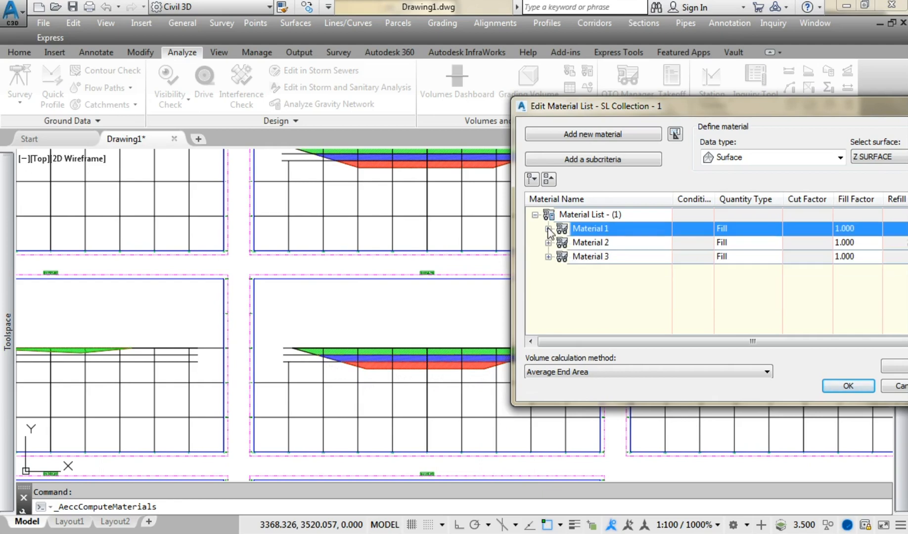
left_click(569, 242)
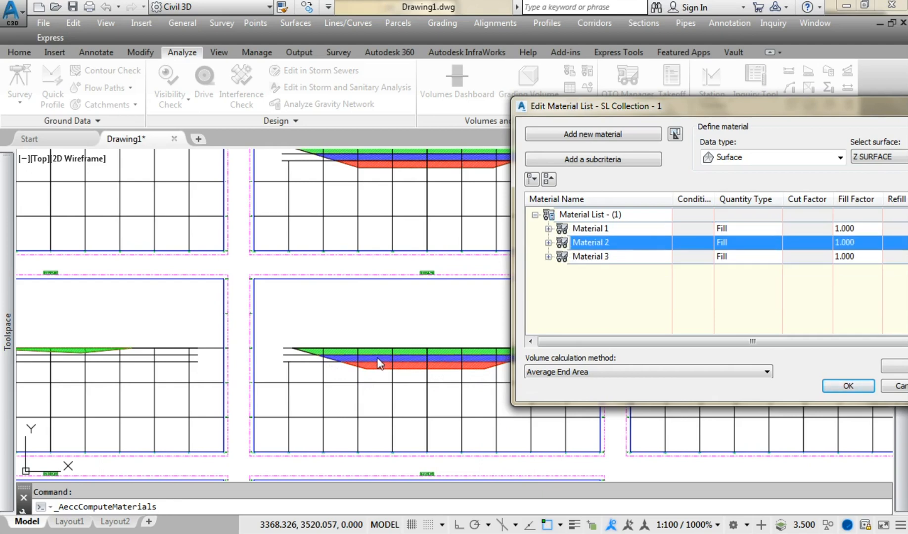
left_click(848, 385)
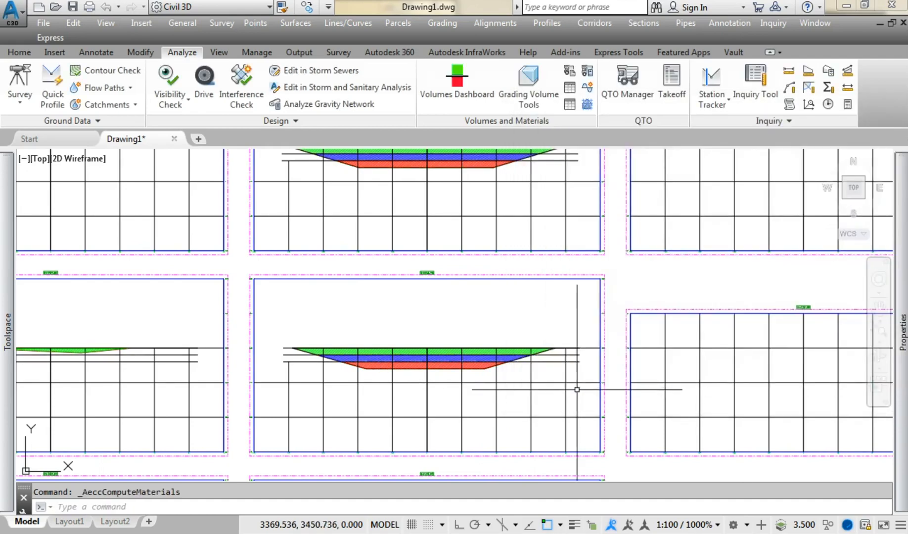
Reopen the material list of Alignment A's SL Collection - 1 and place it clear of the 0+080.00 section view.
scroll(365, 377, "up", 3)
mouse_move(236, 381)
middle_mouse_down()
mouse_move(286, 383)
mouse_move(301, 407)
middle_mouse_up()
left_click(570, 70)
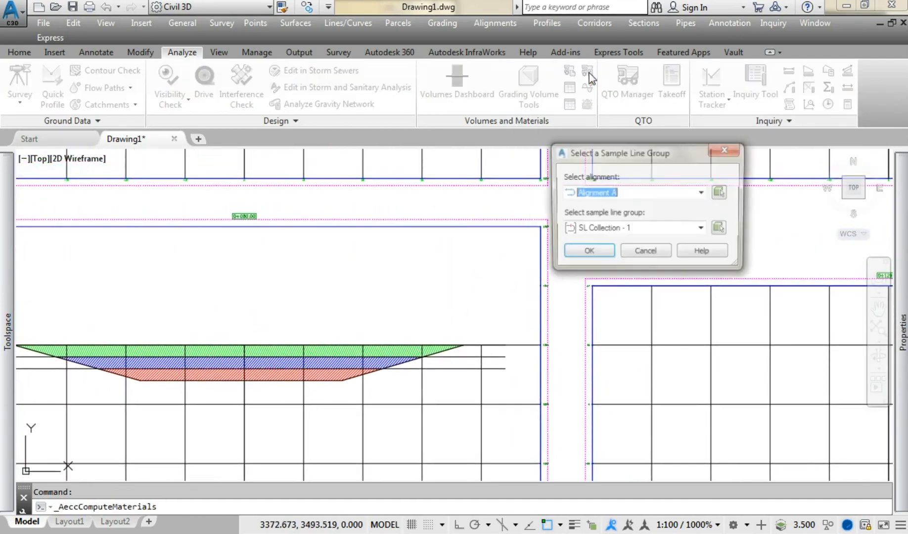
left_click(586, 253)
left_click(398, 228)
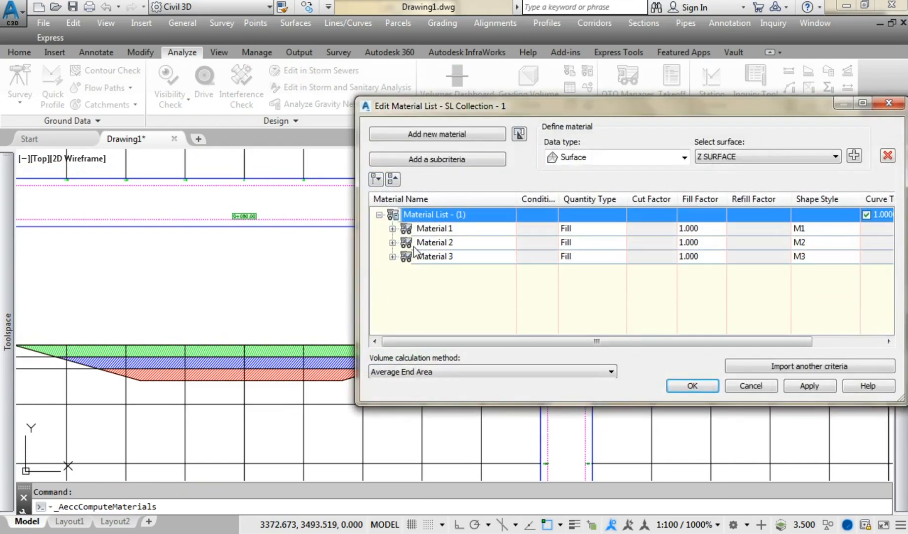
left_click_drag(477, 115, 592, 111)
Review Material 2's Above and Below conditions for Z SURFACE, SURFACE 2 and SURFACE 3 against the section.
left_click(544, 237)
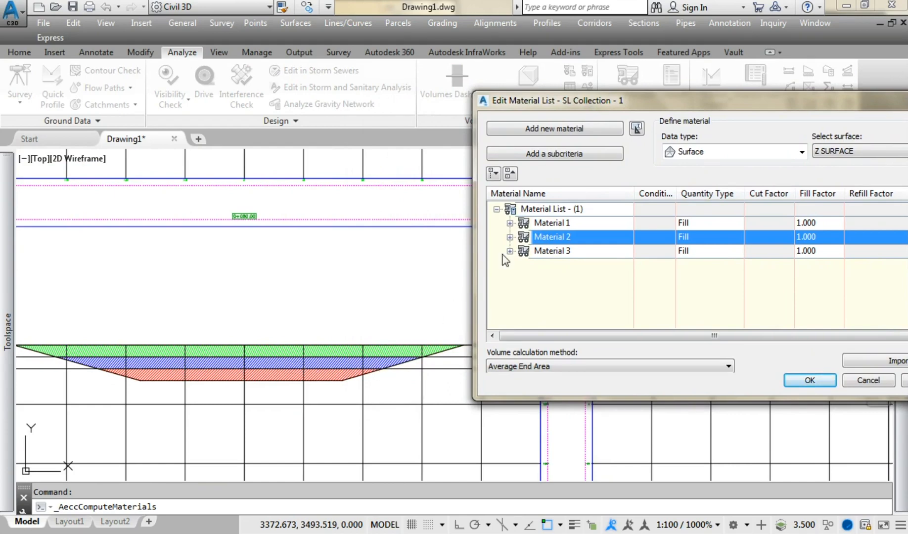
left_click(510, 237)
left_click(560, 251)
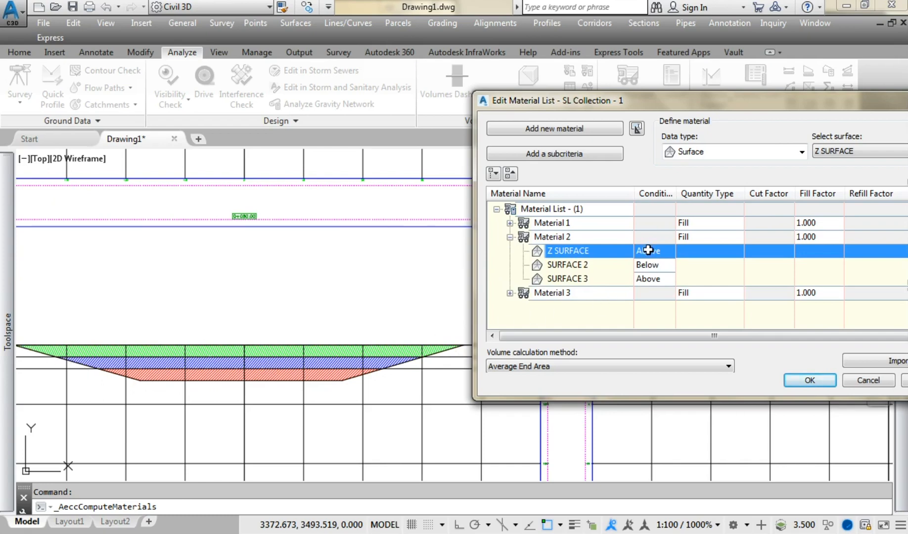
left_click(573, 271)
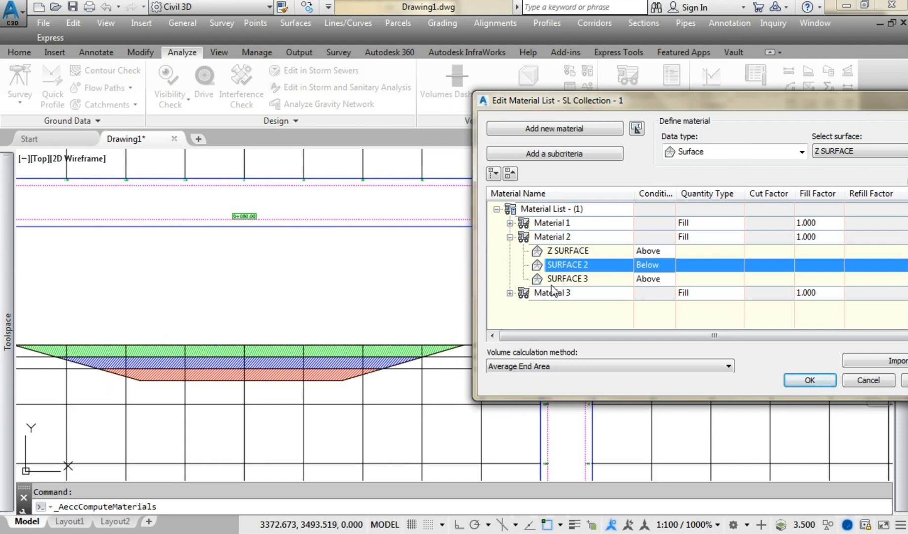
left_click(568, 280)
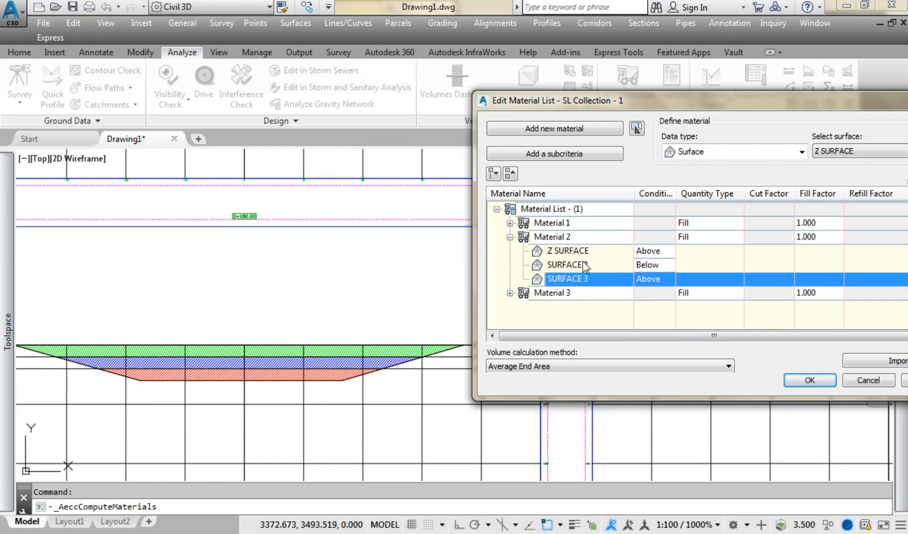
Review Material 3's Above and Below conditions for Z SURFACE and SURFACE 3, and close the material list.
left_click(510, 237)
left_click(534, 252)
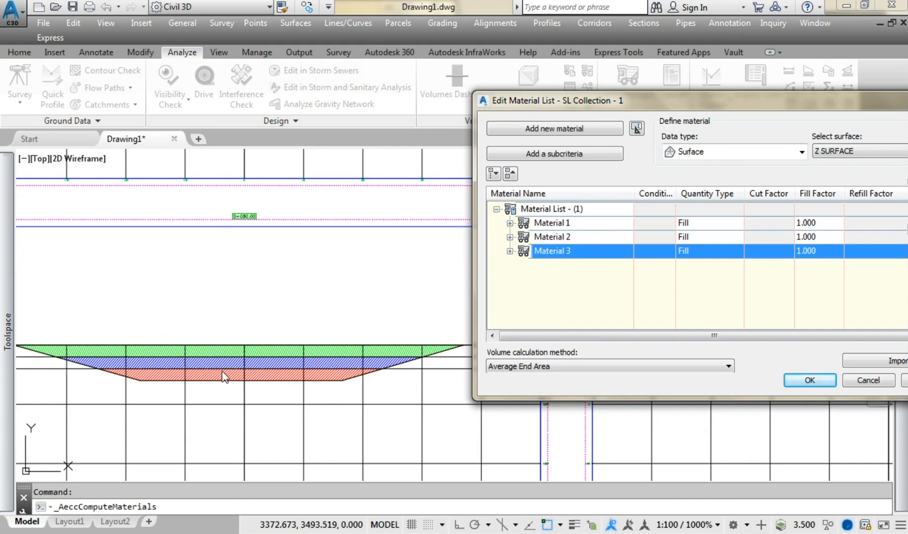
left_click(510, 251)
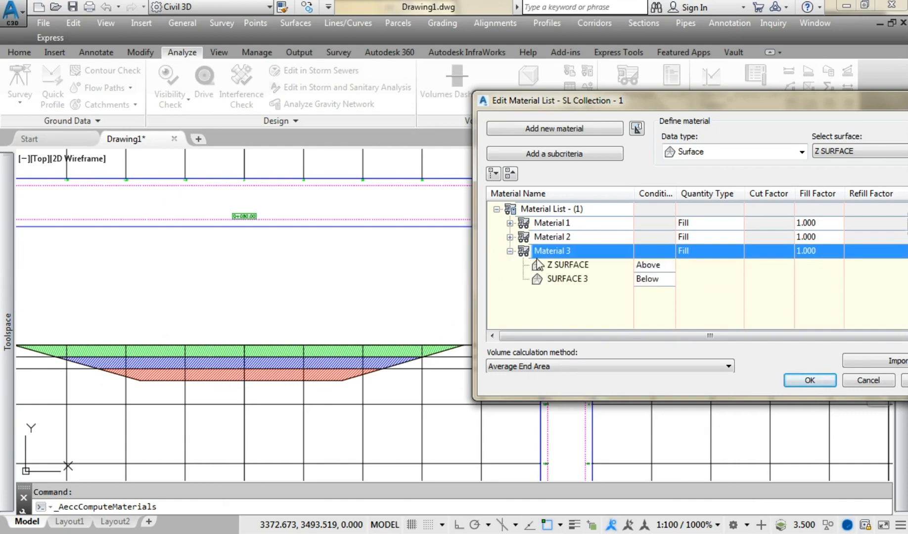
left_click(573, 265)
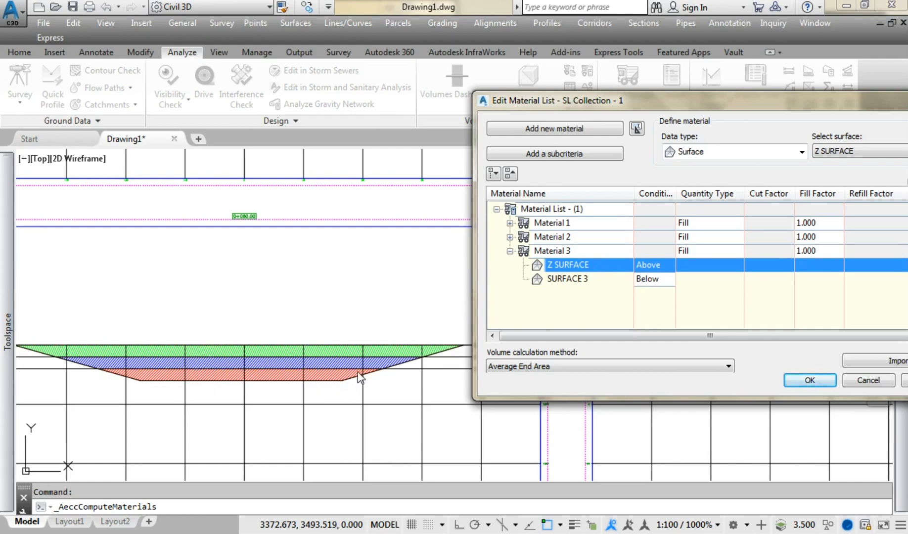
left_click(571, 280)
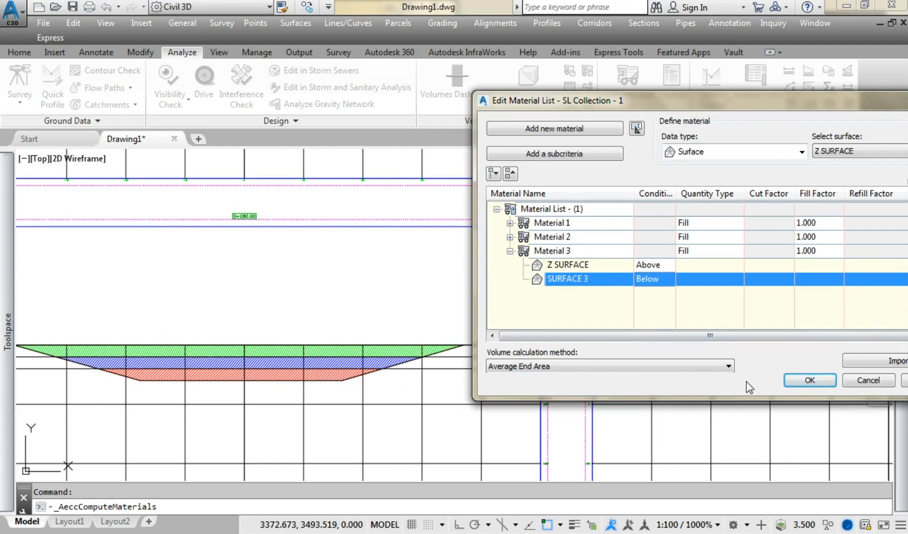
left_click(809, 380)
Select Z SURFACE and SURFACE 3 together and open them in the Object Viewer.
scroll(454, 335, "down", 5)
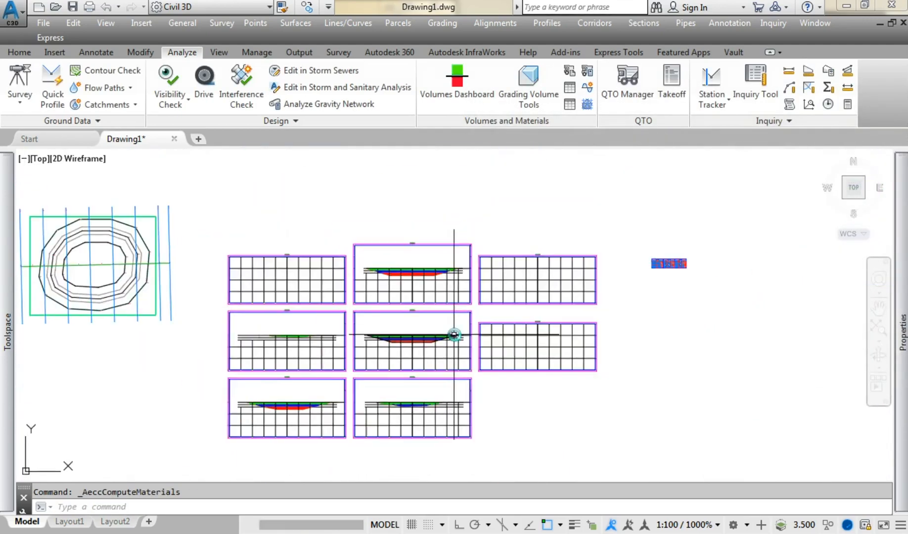
scroll(454, 334, "down", 2)
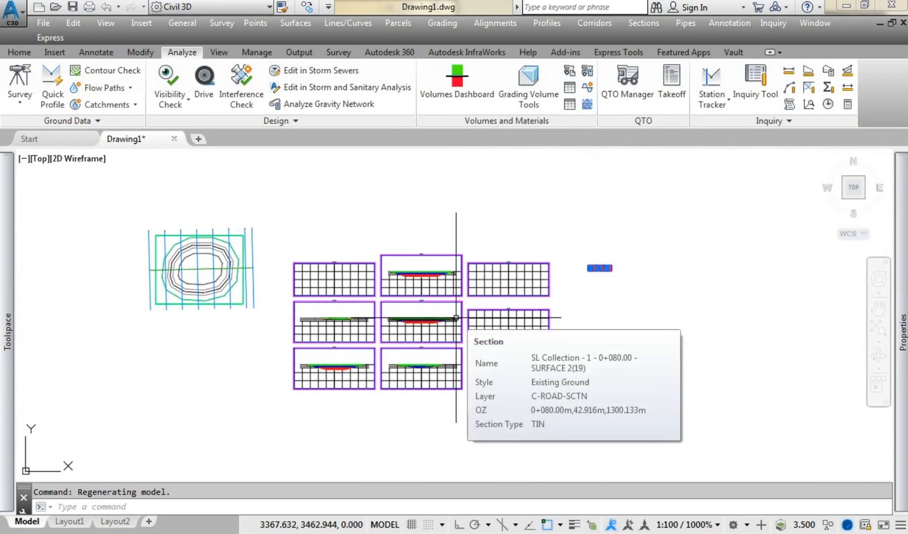
scroll(192, 269, "up", 5)
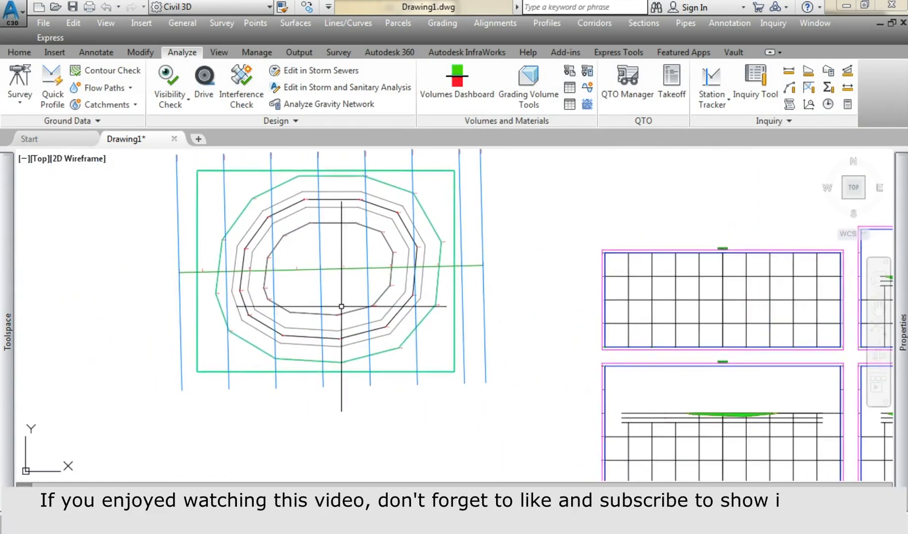
mouse_move(8, 331)
left_click(95, 212)
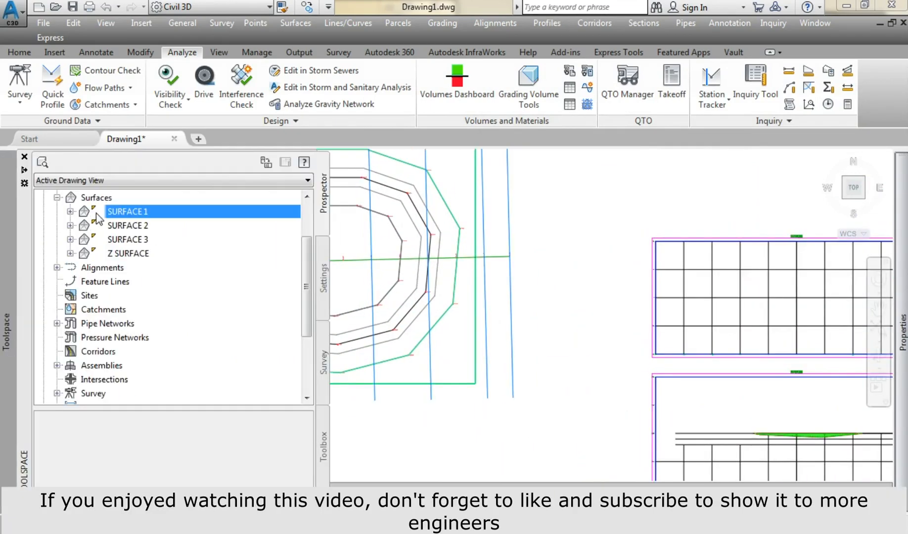
left_click(109, 254)
right_click(110, 253)
left_click(153, 395)
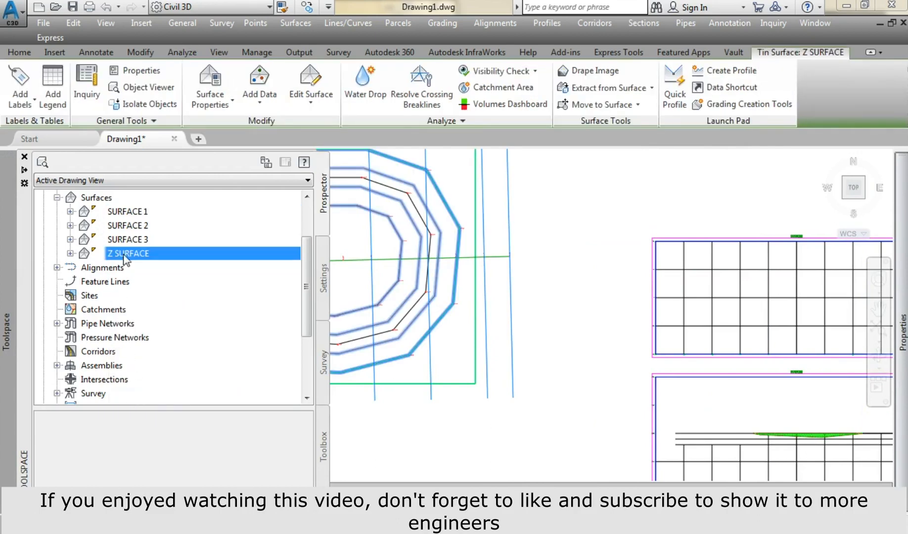
left_click(126, 239)
right_click(127, 246)
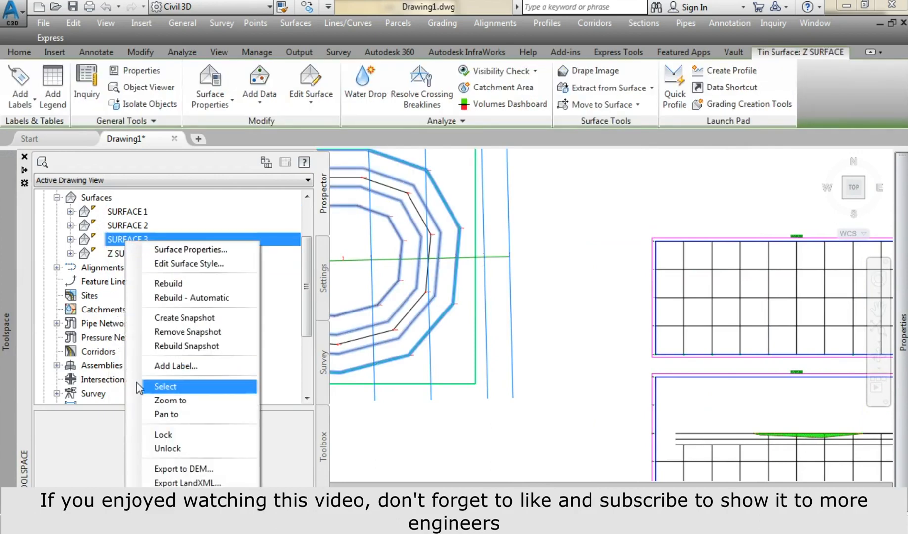
left_click(164, 386)
right_click(447, 428)
left_click(459, 403)
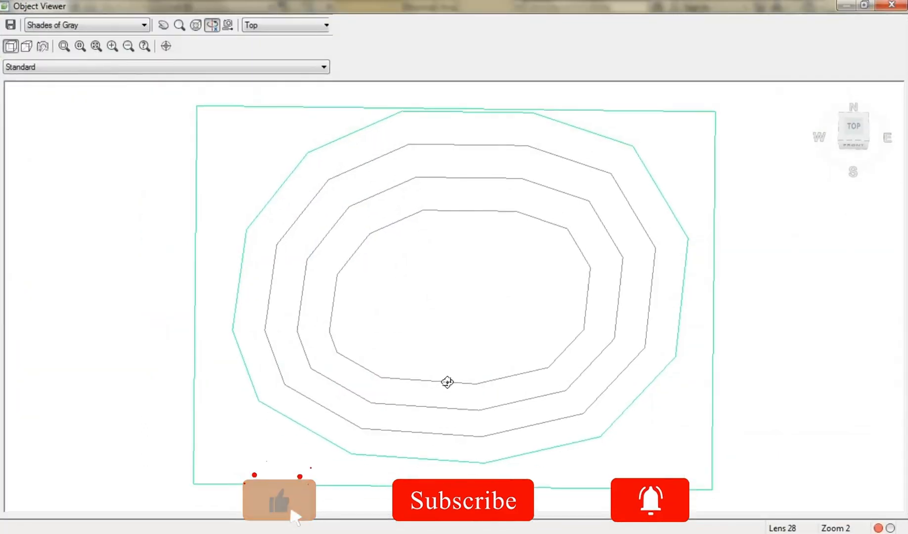
Tilt the two surfaces into a 3D view and display them in the Shaded with edges visual style.
mouse_move(446, 380)
left_mouse_down()
mouse_move(429, 320)
mouse_move(457, 282)
mouse_move(456, 252)
mouse_move(456, 260)
left_mouse_up()
scroll(104, 26, "down", 1)
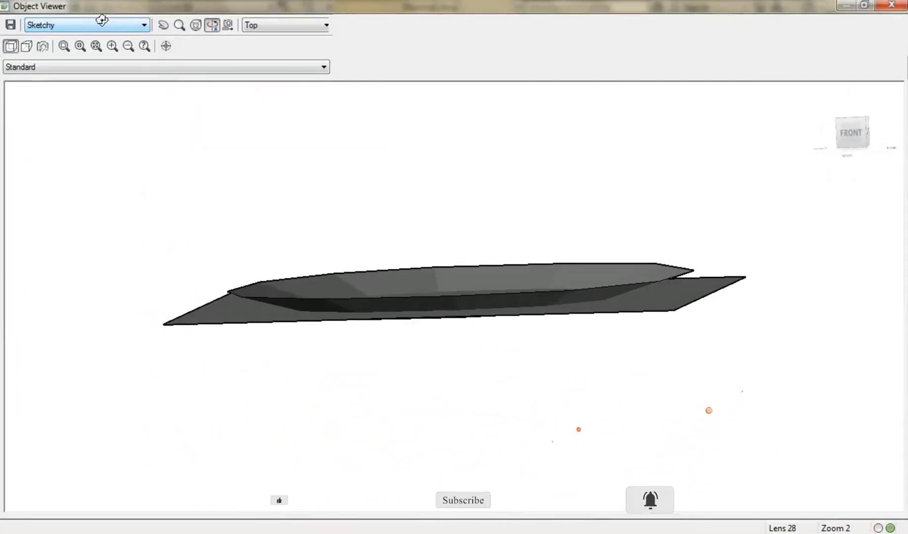
scroll(126, 130, "up", 2)
scroll(125, 129, "up", 1)
scroll(127, 134, "down", 1)
left_click_drag(126, 134, 472, 241)
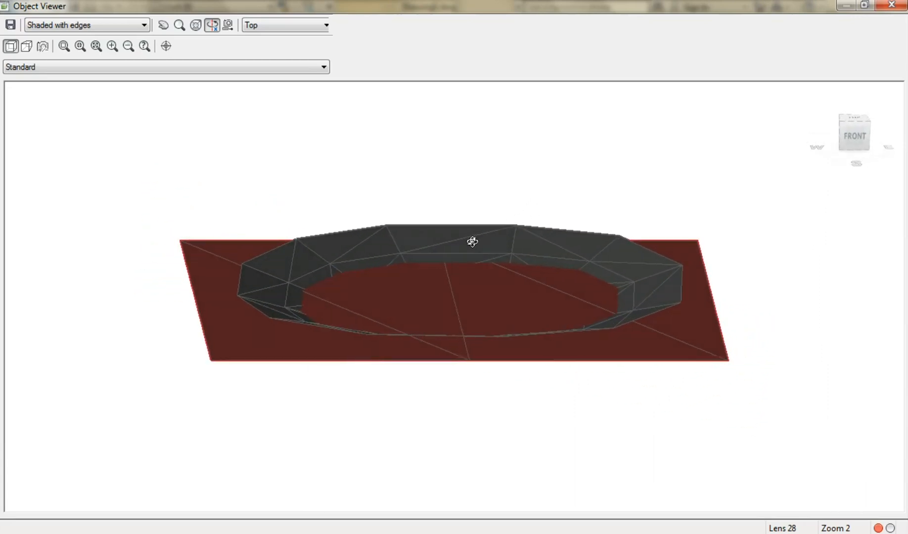
Compare the surfaces in the X-Ray, 3dWireframe and other visual styles, and settle on Realistic.
left_click(73, 28)
left_click(72, 29)
scroll(72, 28, "down", 2)
scroll(73, 29, "down", 2)
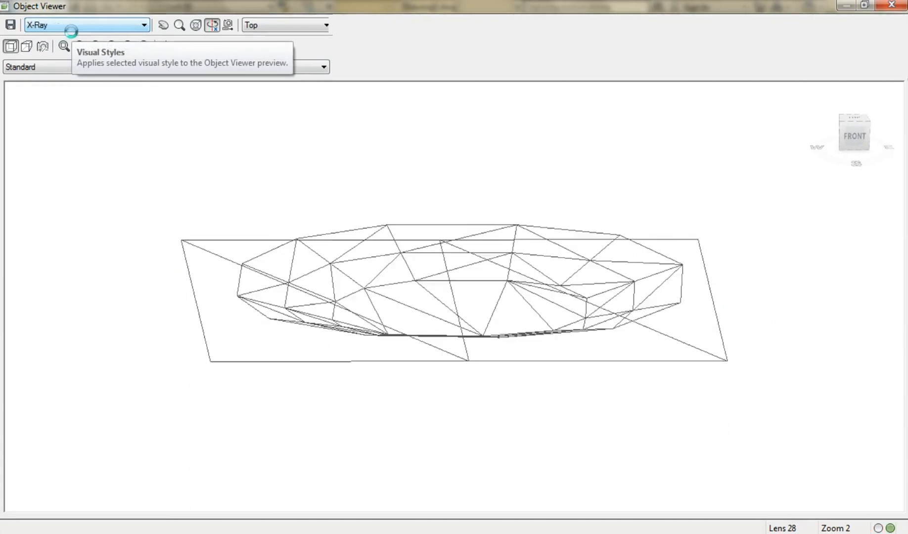
scroll(72, 30, "up", 5)
scroll(72, 32, "down", 1)
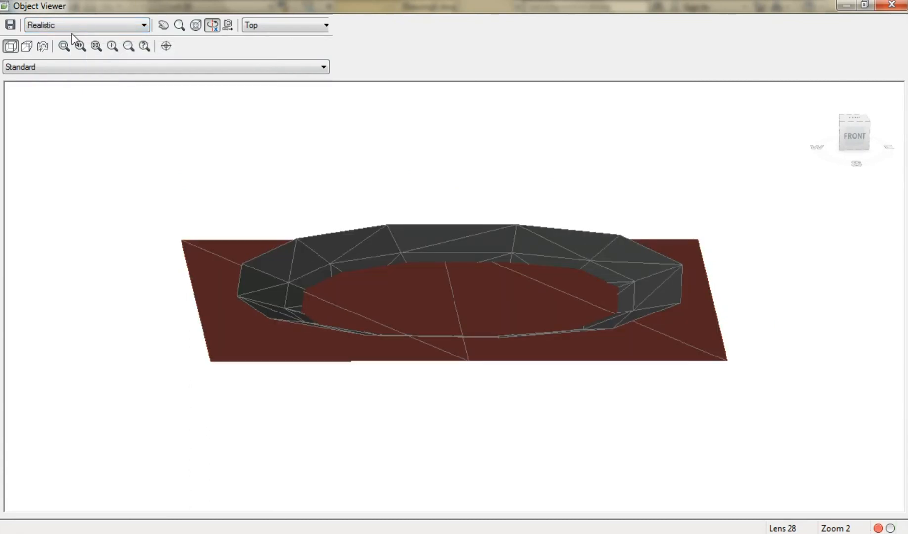
scroll(72, 32, "up", 6)
scroll(72, 33, "down", 1)
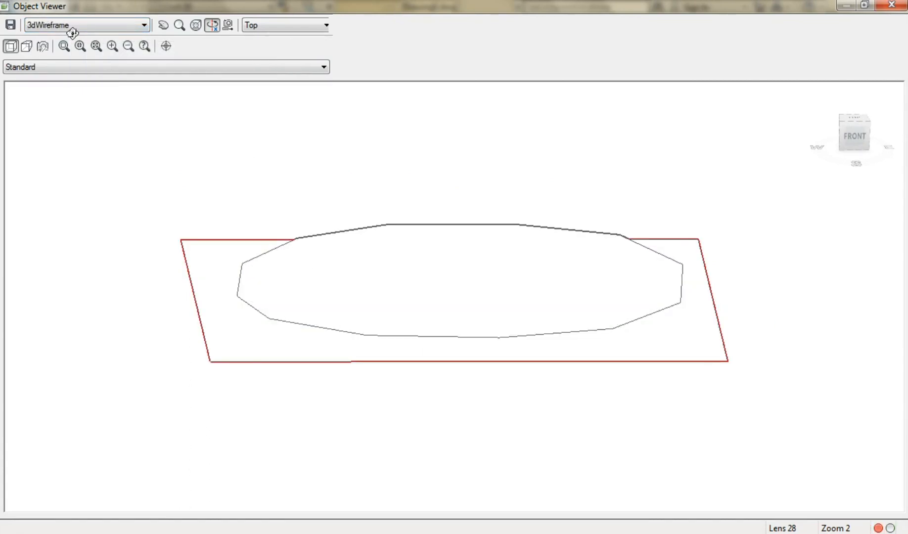
scroll(72, 33, "up", 1)
scroll(72, 33, "down", 4)
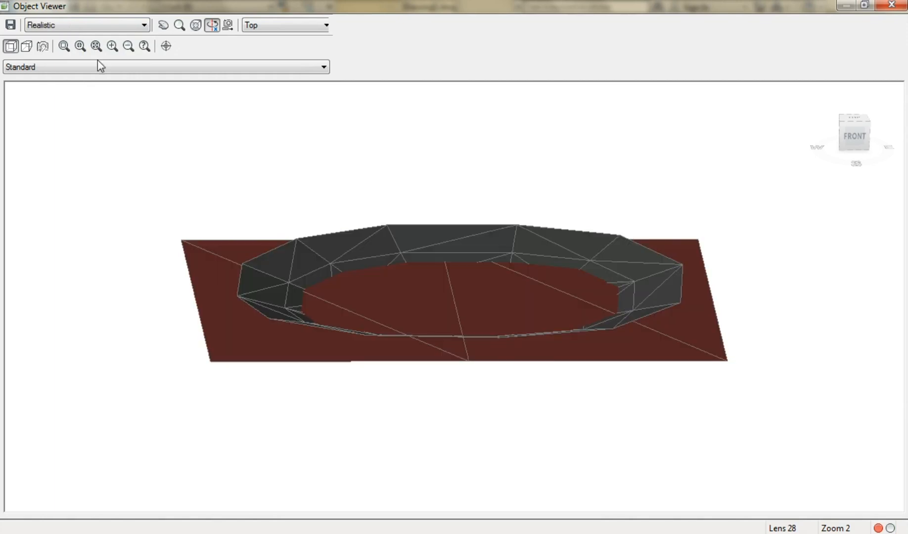
Examine the basin and the flat surface from several angles, including from below, and close the Object Viewer.
left_click_drag(326, 277, 338, 229)
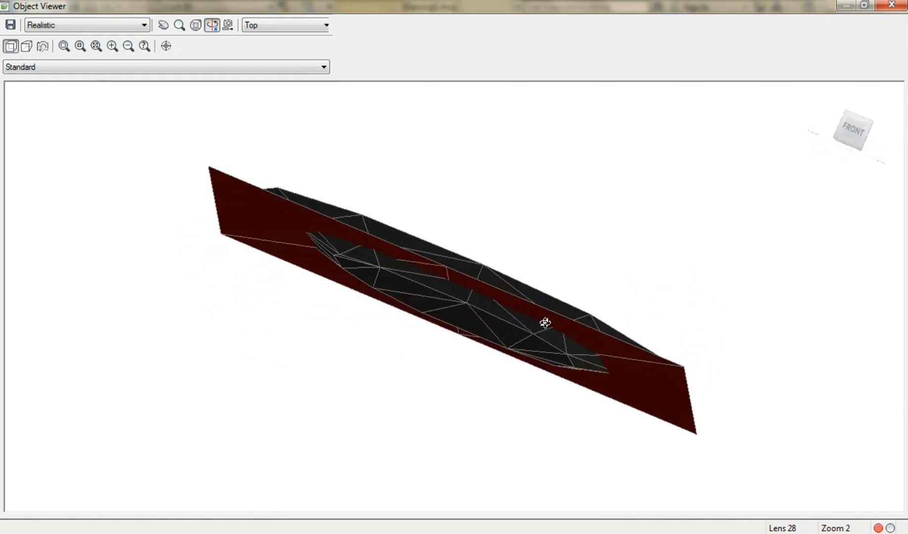
mouse_move(545, 323)
left_mouse_down()
mouse_move(509, 229)
mouse_move(448, 313)
mouse_move(321, 348)
left_mouse_up()
key("Escape")
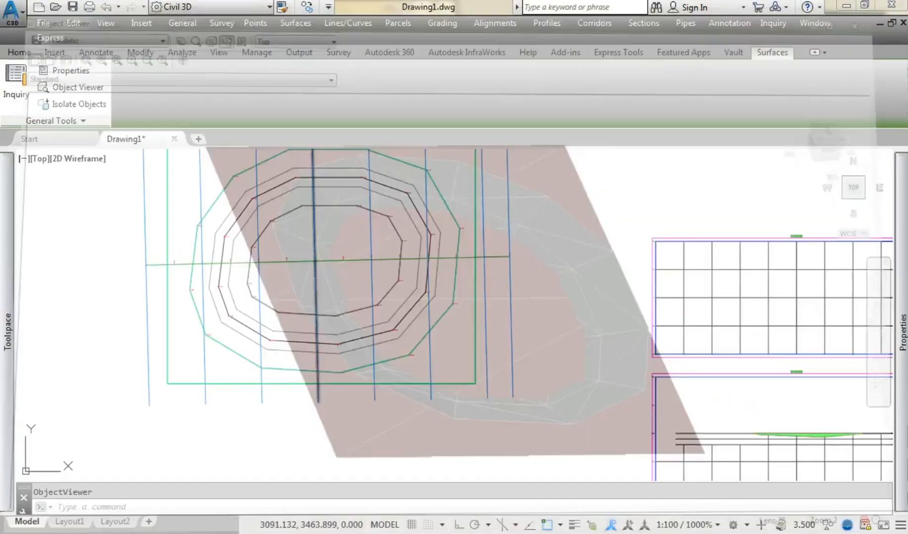
Inspect the three hatched material layers and the SURFACE 2 line in the 0+080.00 section view.
scroll(372, 351, "down", 5)
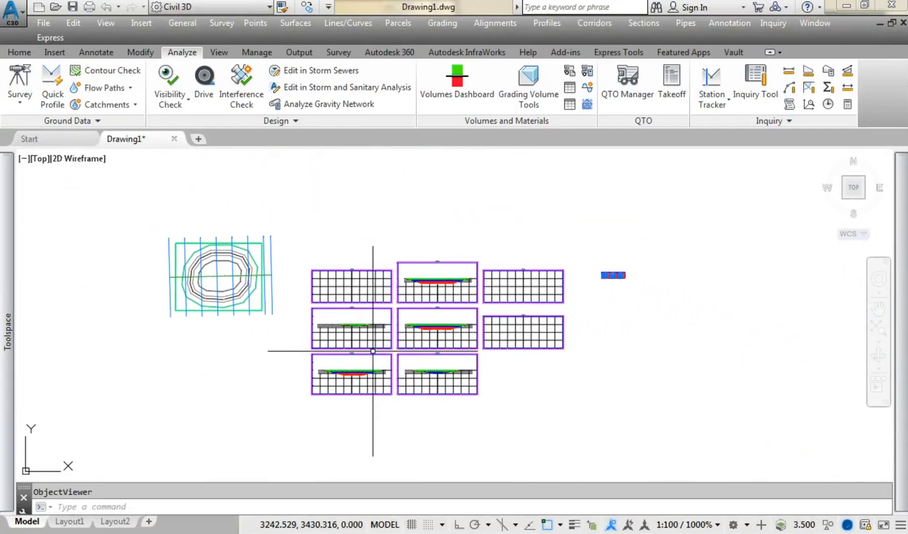
scroll(372, 351, "up", 10)
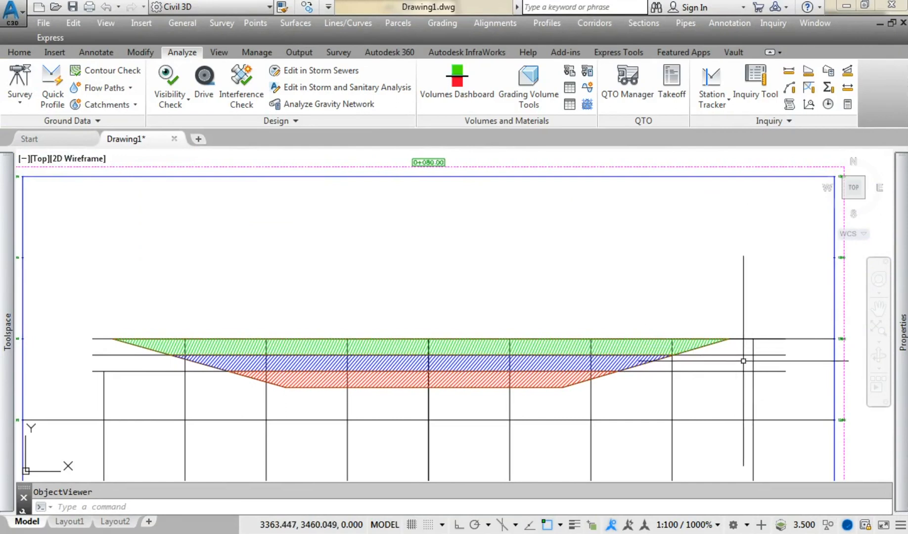
mouse_move(738, 354)
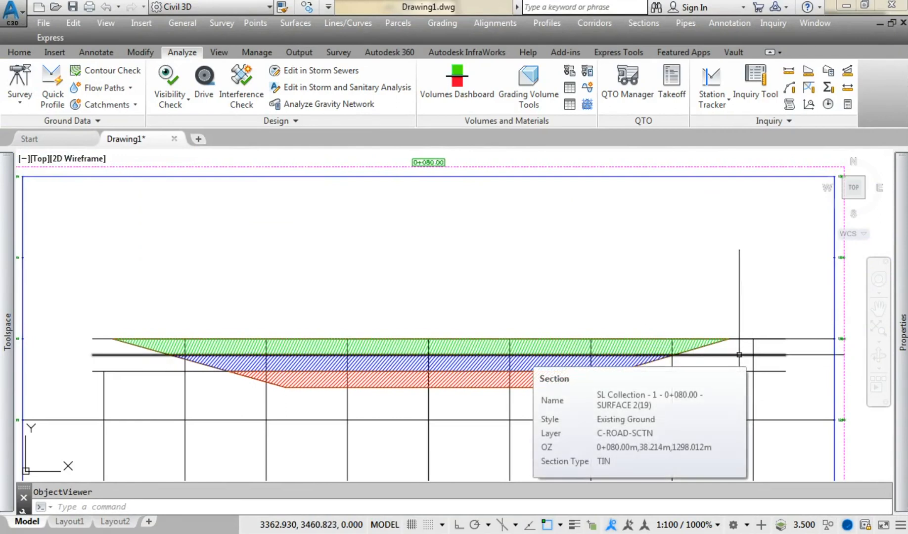